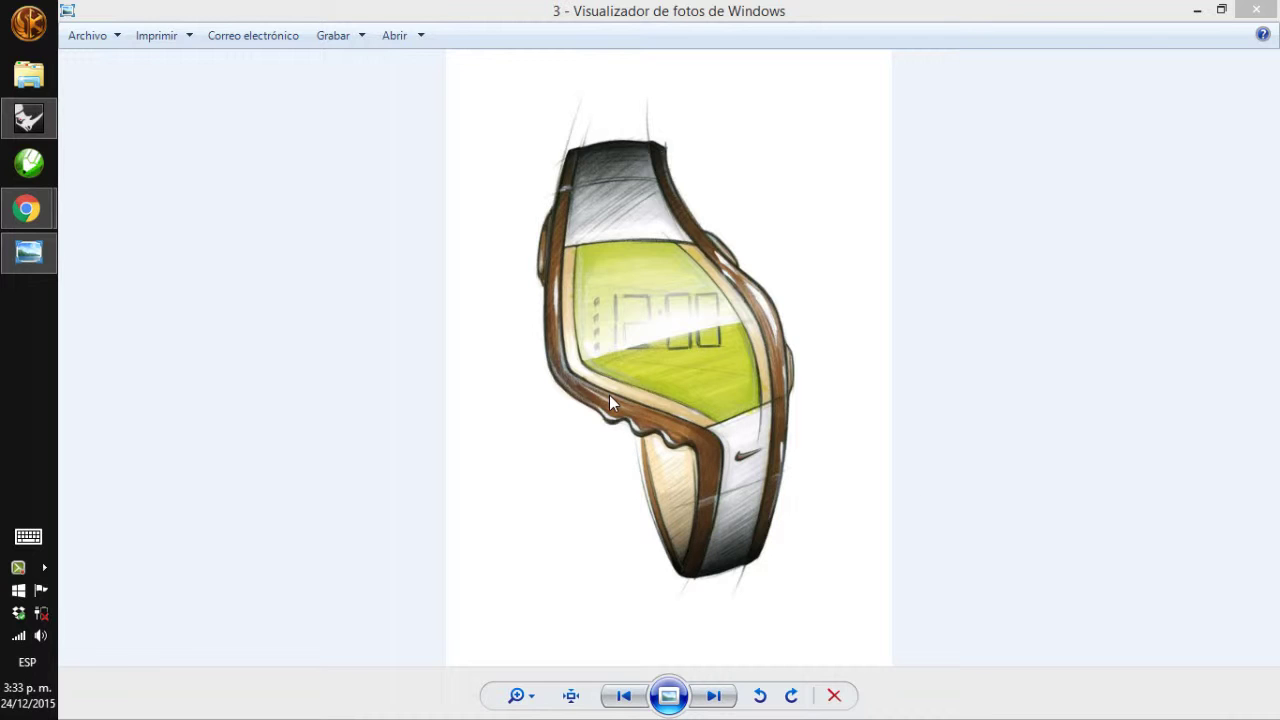
Switch to Rhinoceros and examine the watch model against the reference sketch, especially the side button beside the upper frame
{"action": "left_click", "coordinate": [20, 128]}
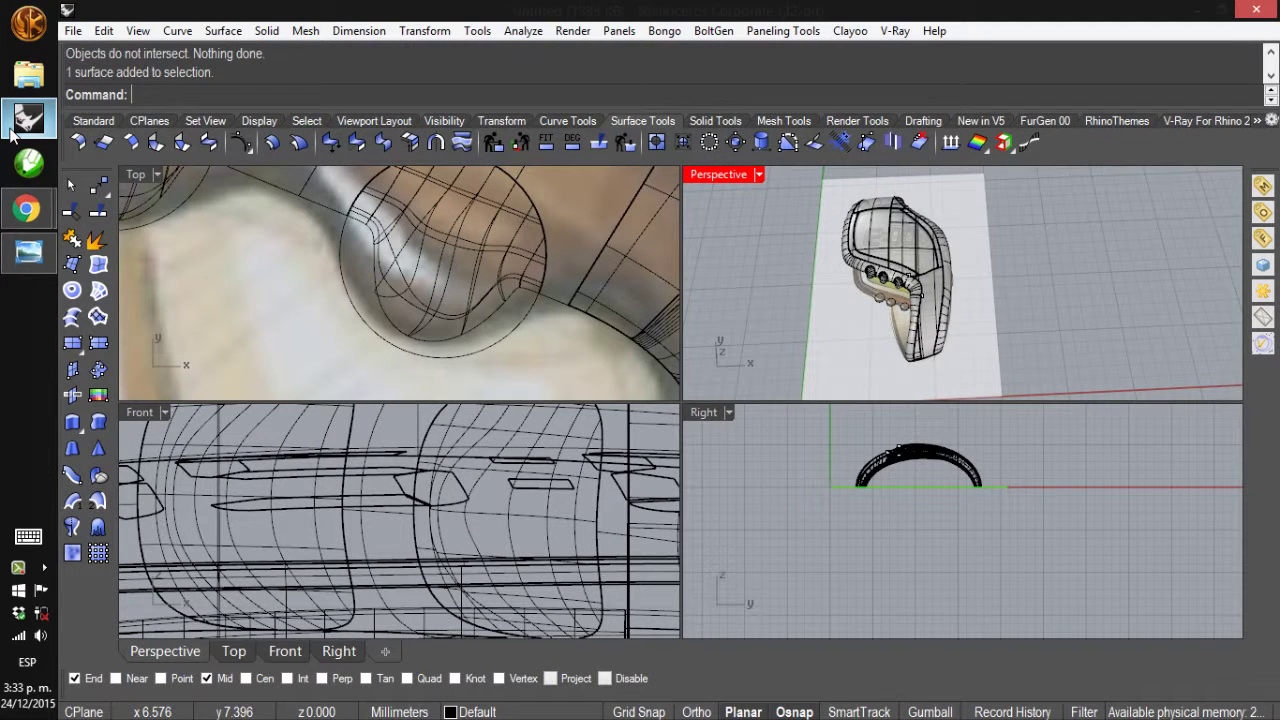
{"action": "right_click_drag", "start_coordinate": [815, 280], "coordinate": [700, 285]}
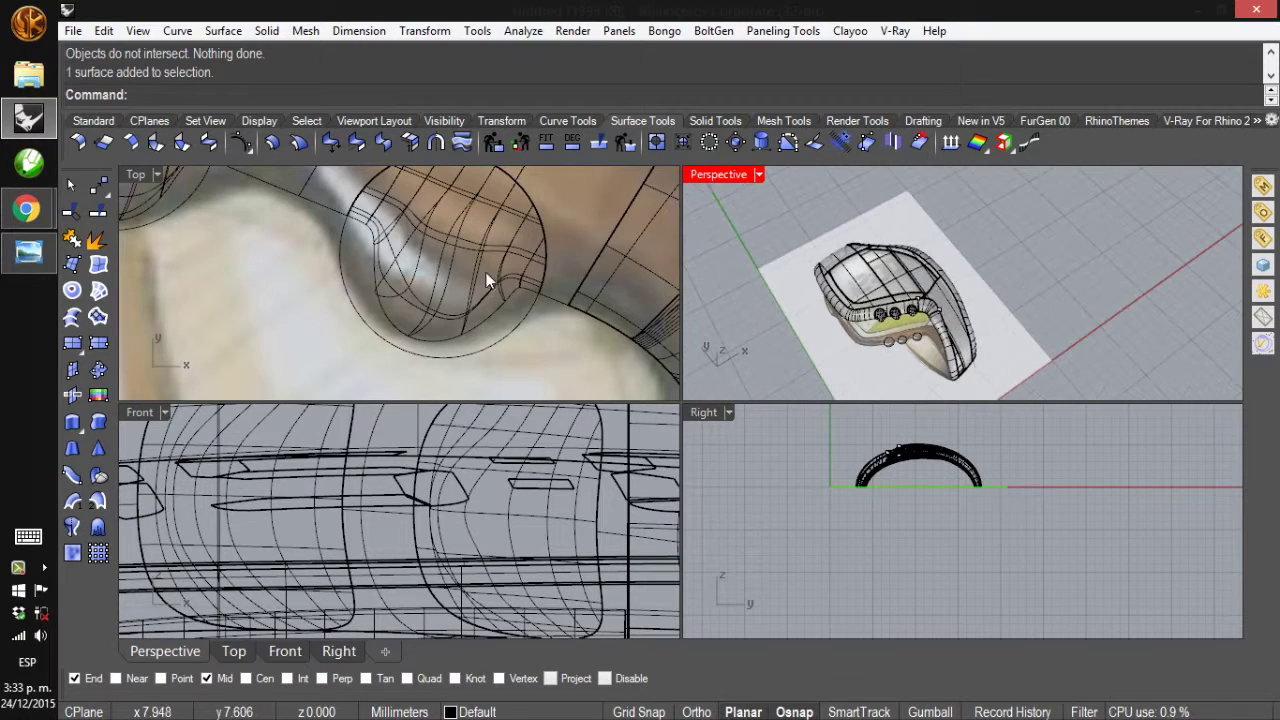
{"action": "scroll", "coordinate": [470, 290], "scroll_direction": "down", "scroll_amount": 6}
{"action": "scroll", "coordinate": [470, 295], "scroll_direction": "down", "scroll_amount": 3}
{"action": "scroll", "coordinate": [440, 310], "scroll_direction": "up", "scroll_amount": 5}
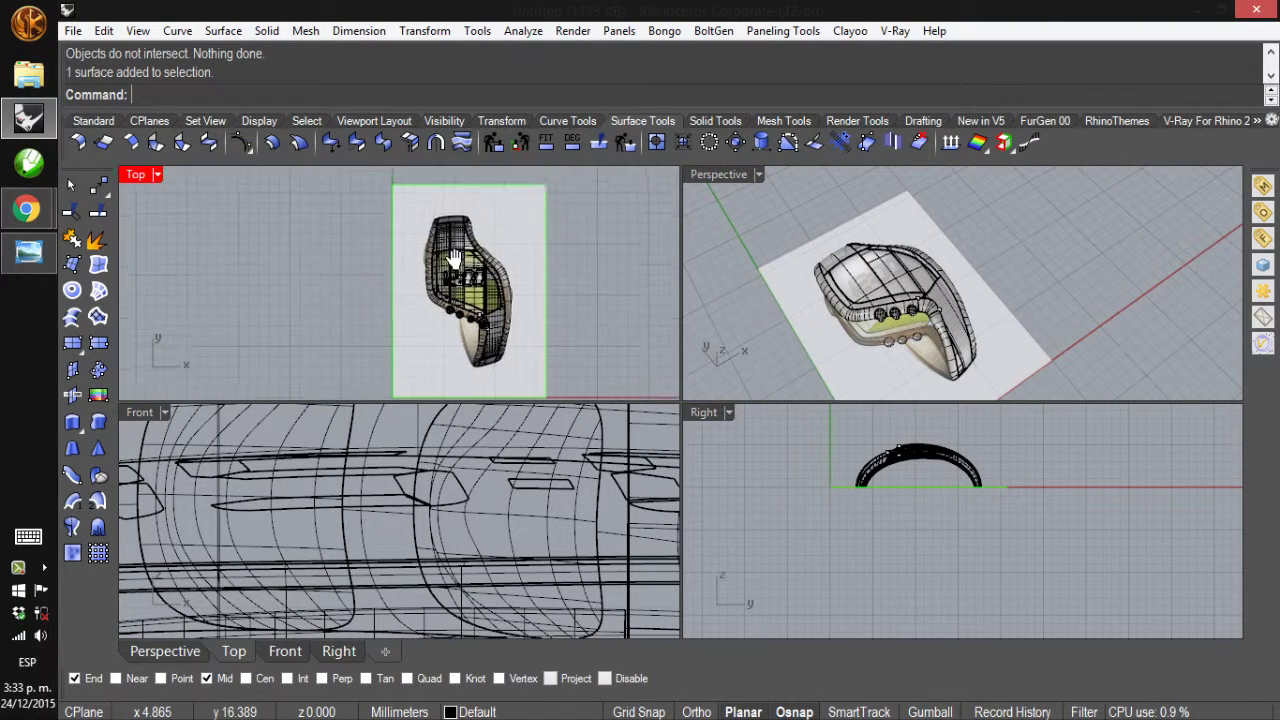
{"action": "scroll", "coordinate": [445, 270], "scroll_direction": "up", "scroll_amount": 3}
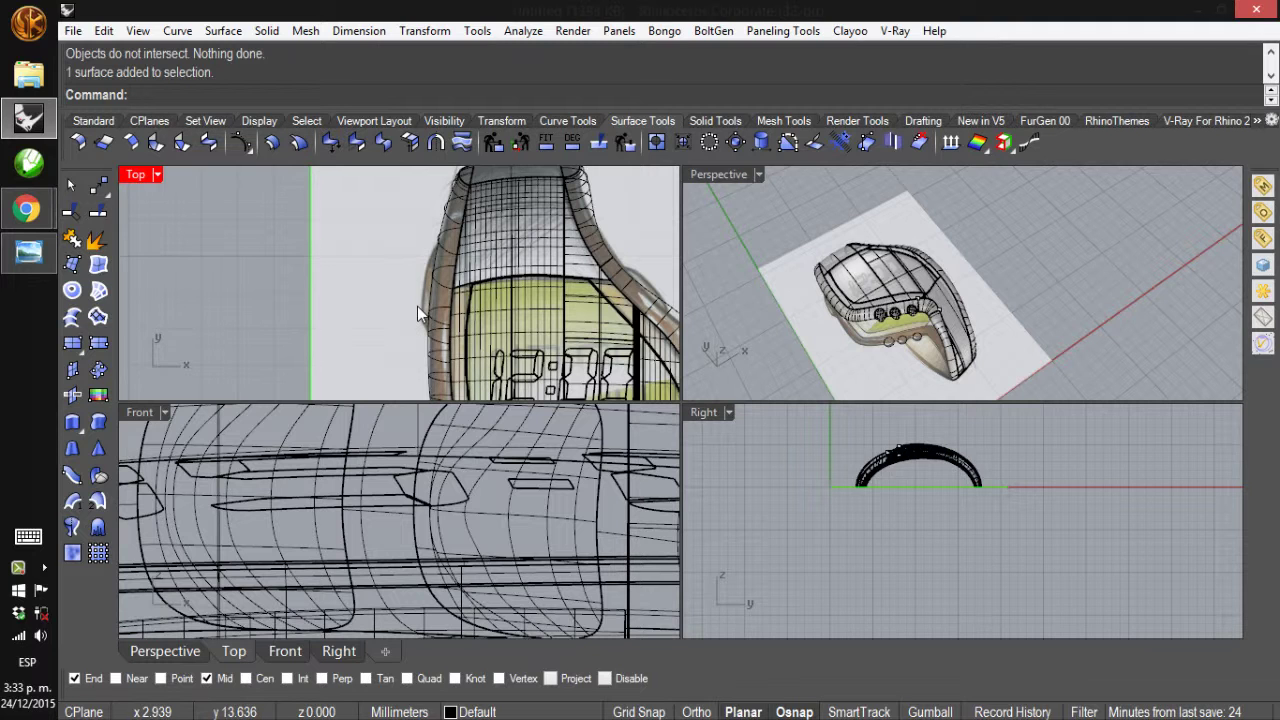
{"action": "right_click_drag", "start_coordinate": [892, 343], "coordinate": [980, 265]}
{"action": "scroll", "coordinate": [950, 332], "scroll_direction": "up", "scroll_amount": 8}
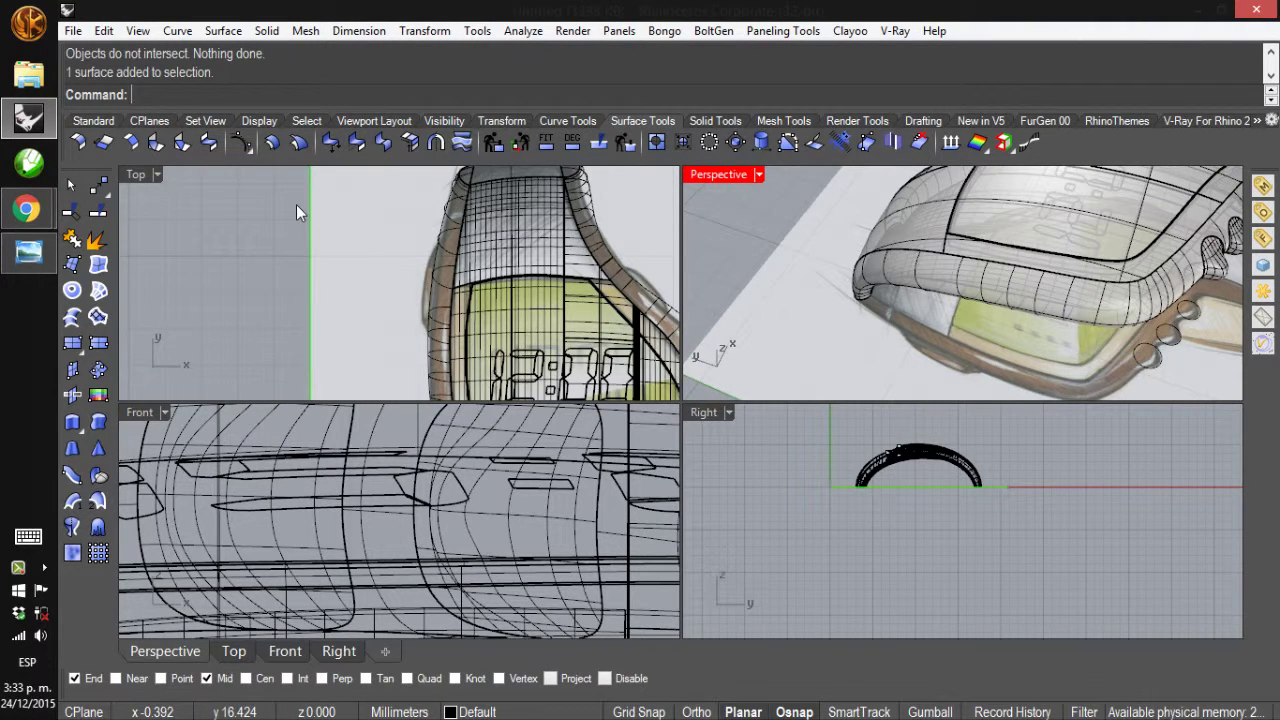
{"action": "scroll", "coordinate": [470, 278], "scroll_direction": "down", "scroll_amount": 5}
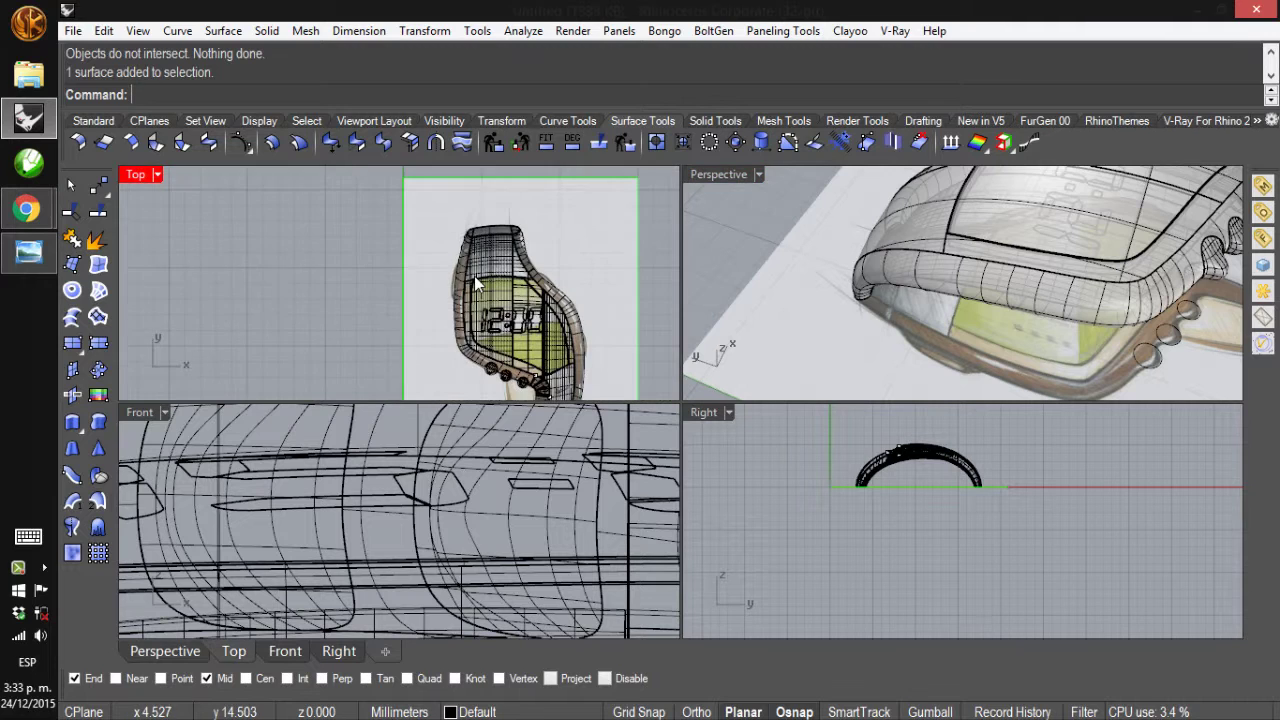
{"action": "scroll", "coordinate": [478, 283], "scroll_direction": "up", "scroll_amount": 5}
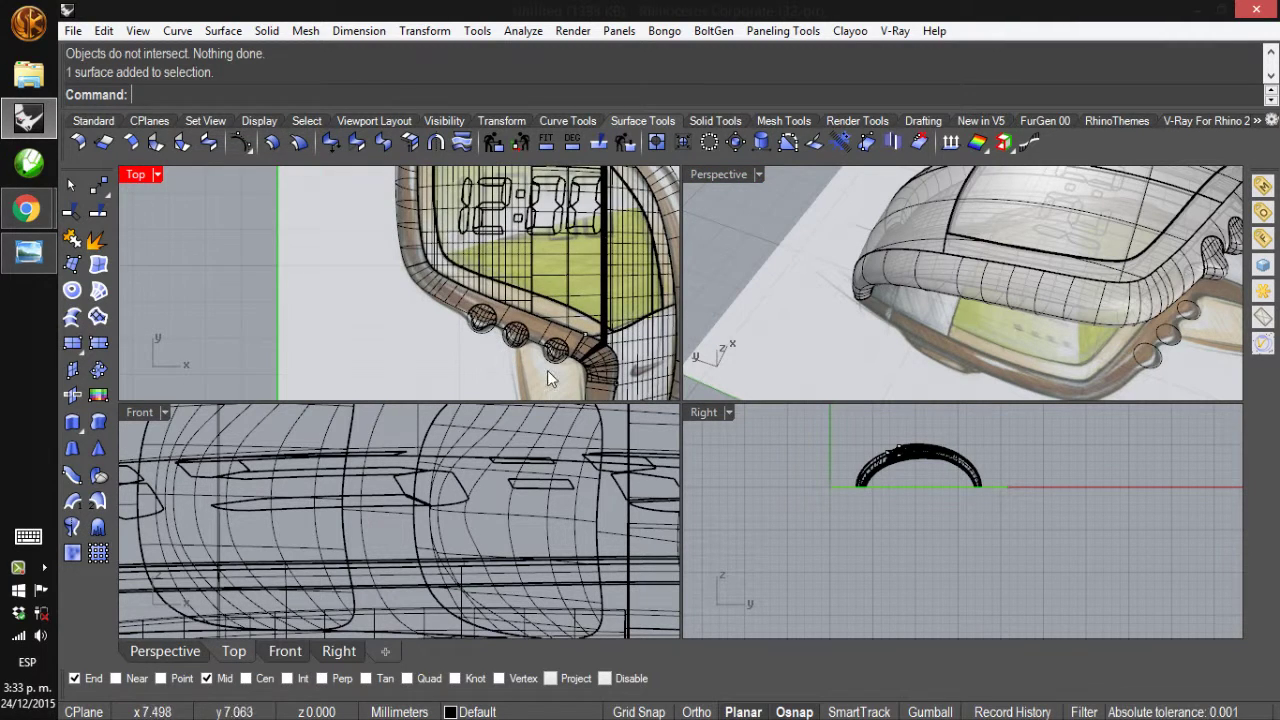
{"action": "right_click_drag", "start_coordinate": [478, 258], "coordinate": [508, 379]}
{"action": "scroll", "coordinate": [421, 198], "scroll_direction": "up", "scroll_amount": 2}
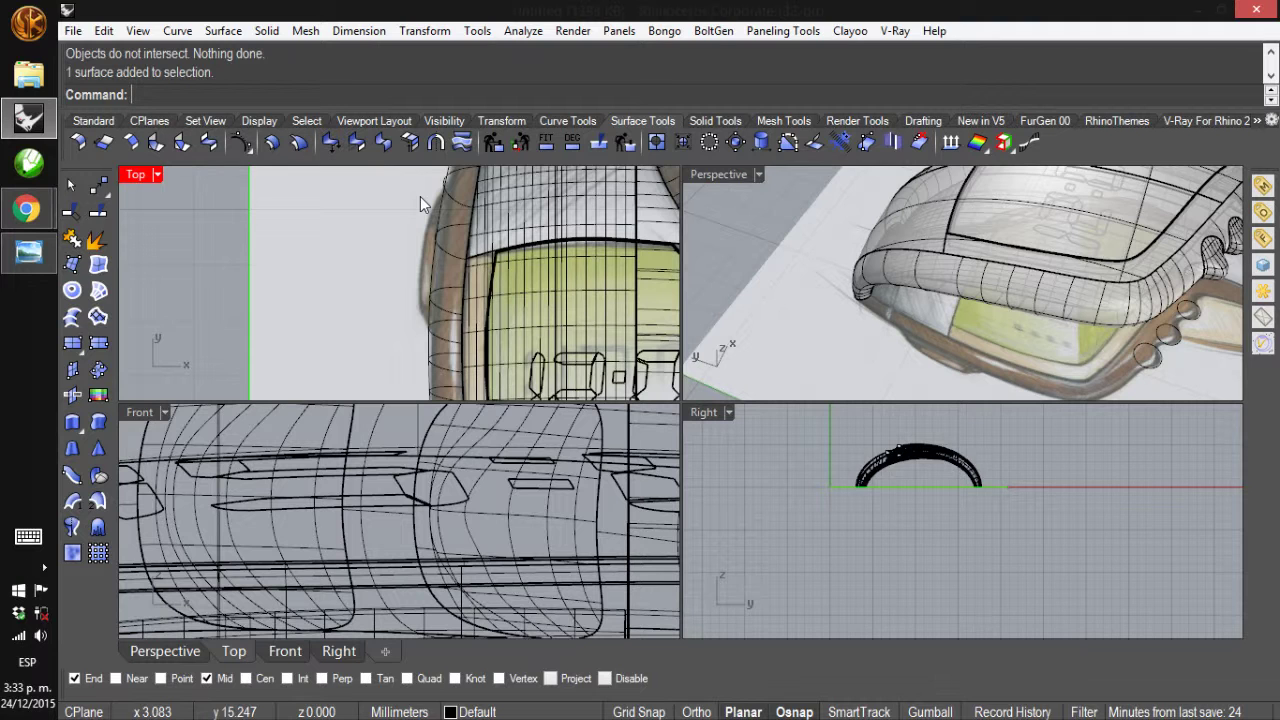
{"action": "right_click_drag", "start_coordinate": [854, 260], "coordinate": [577, 296]}
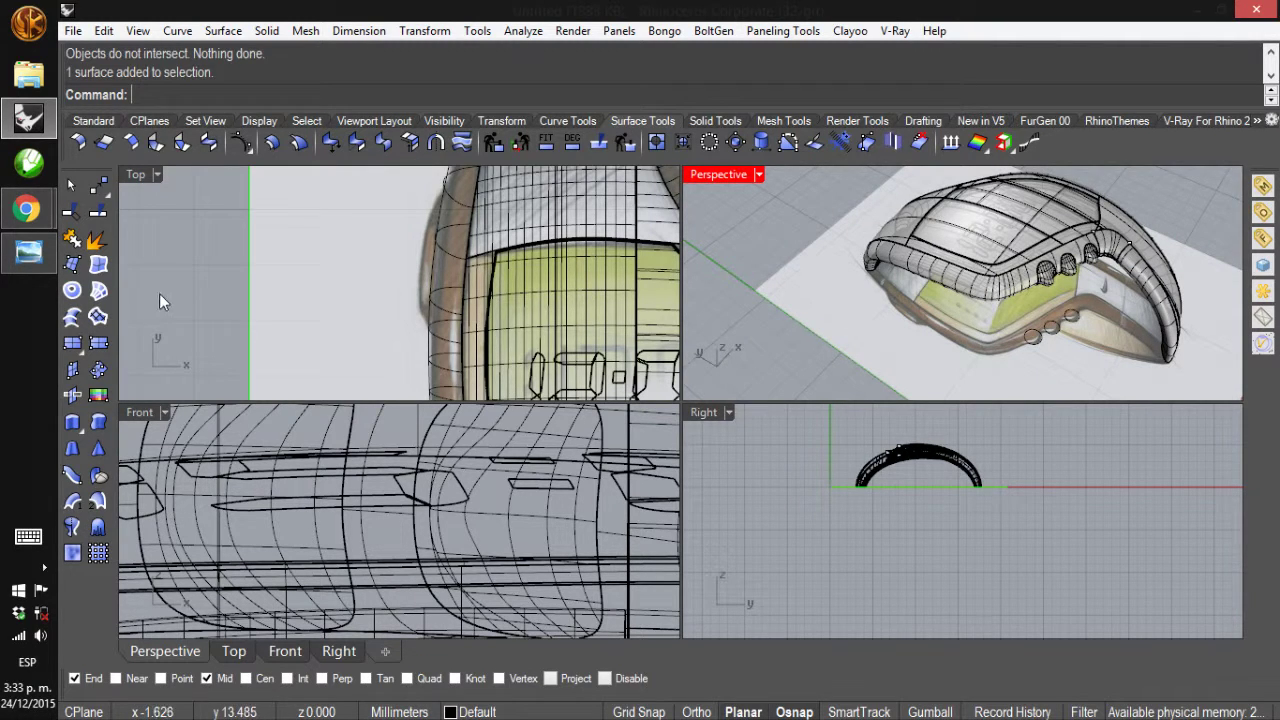
{"action": "left_click", "coordinate": [93, 121]}
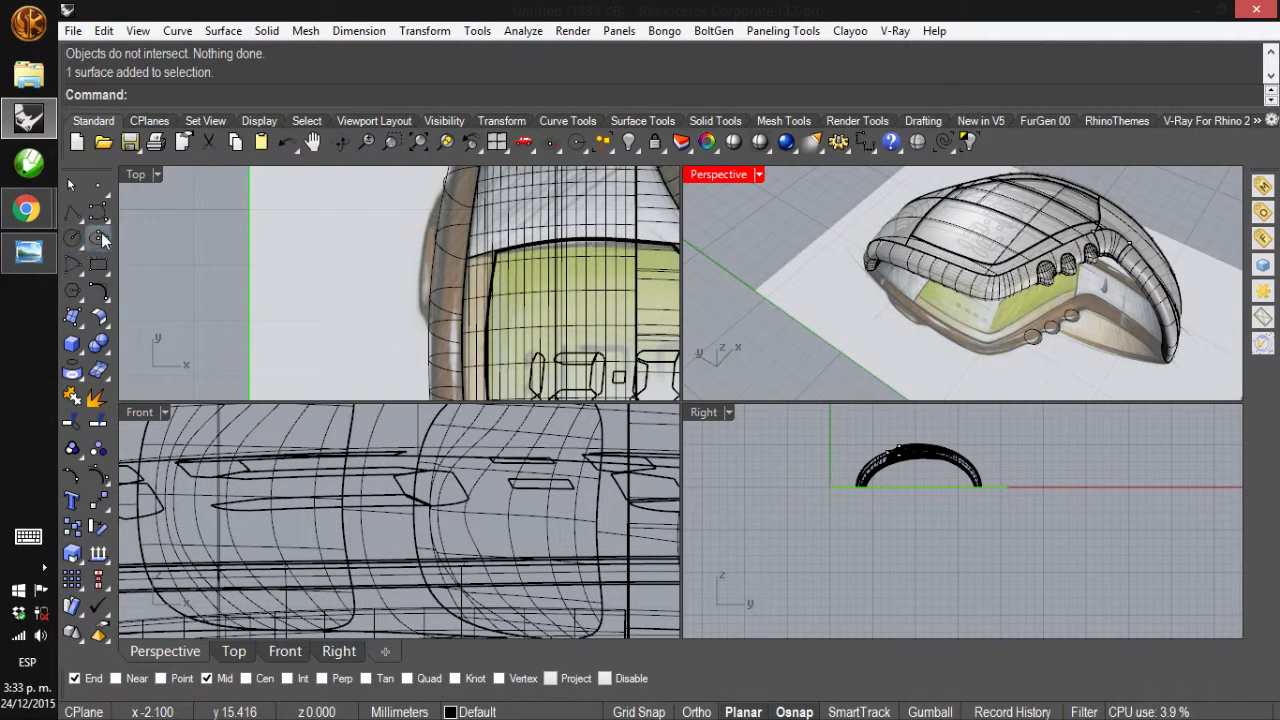
{"action": "left_click", "coordinate": [103, 238]}
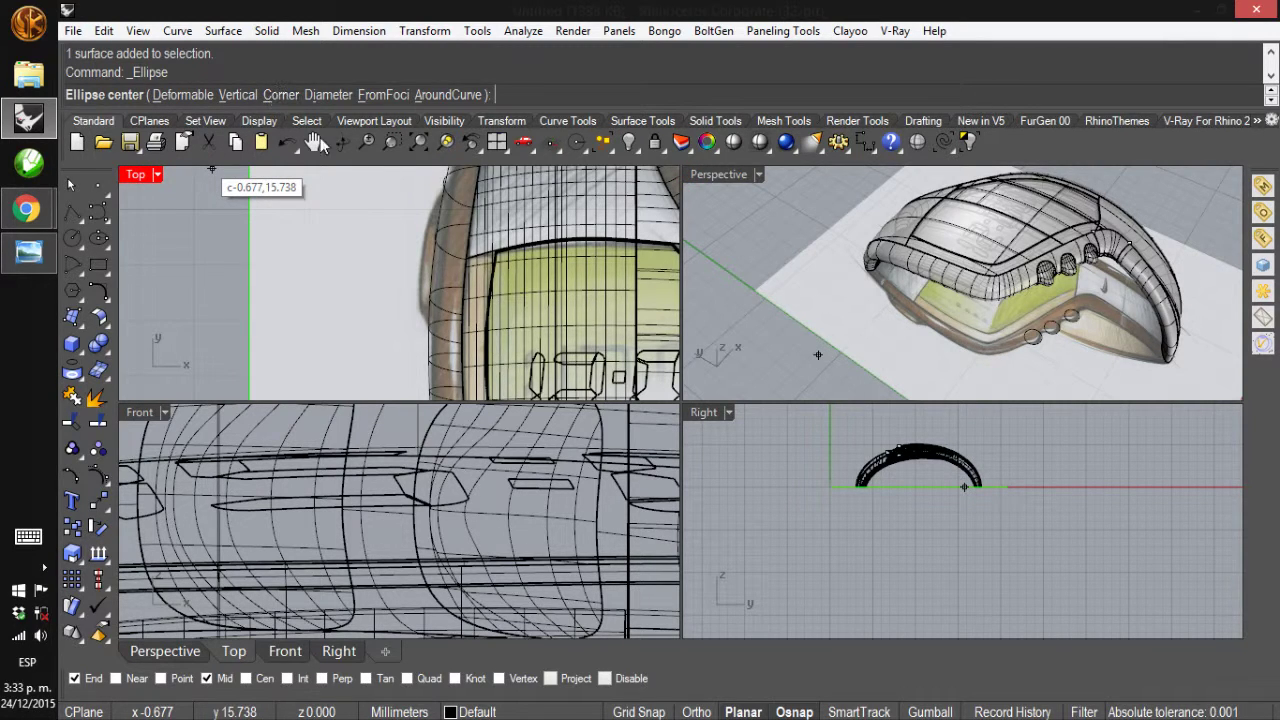
{"action": "left_click", "coordinate": [426, 321]}
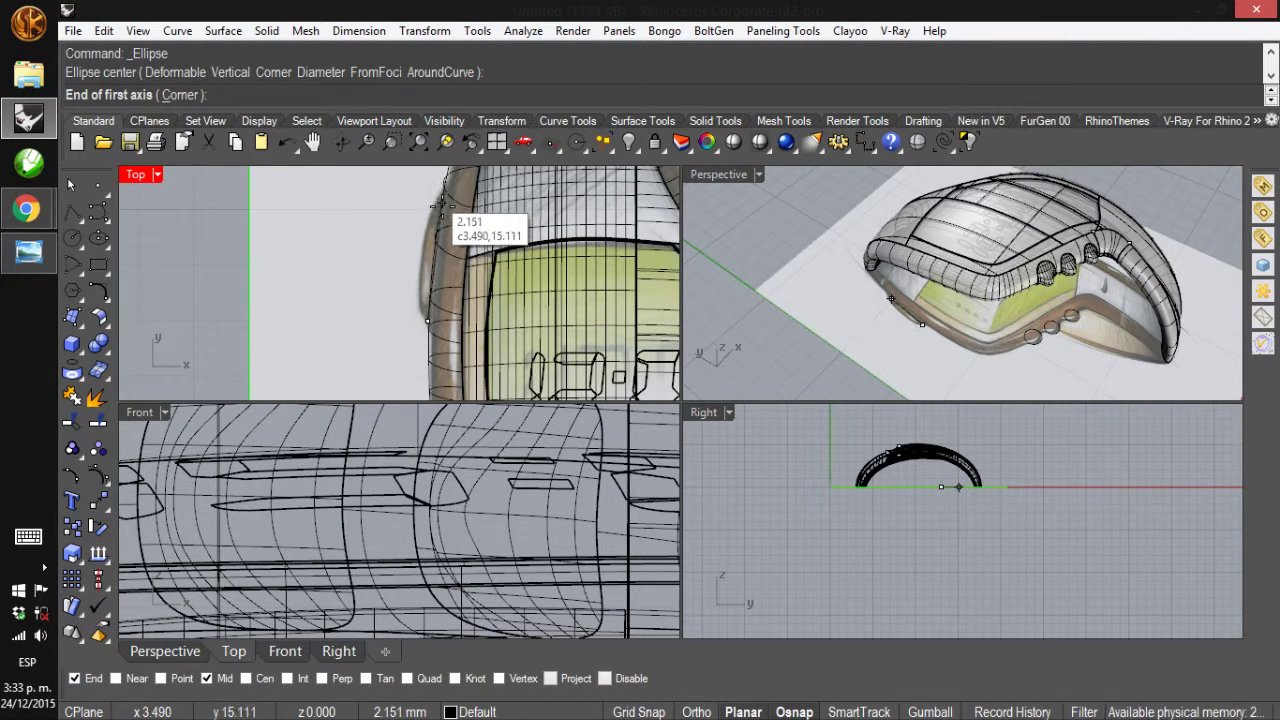
{"action": "left_click", "coordinate": [437, 242]}
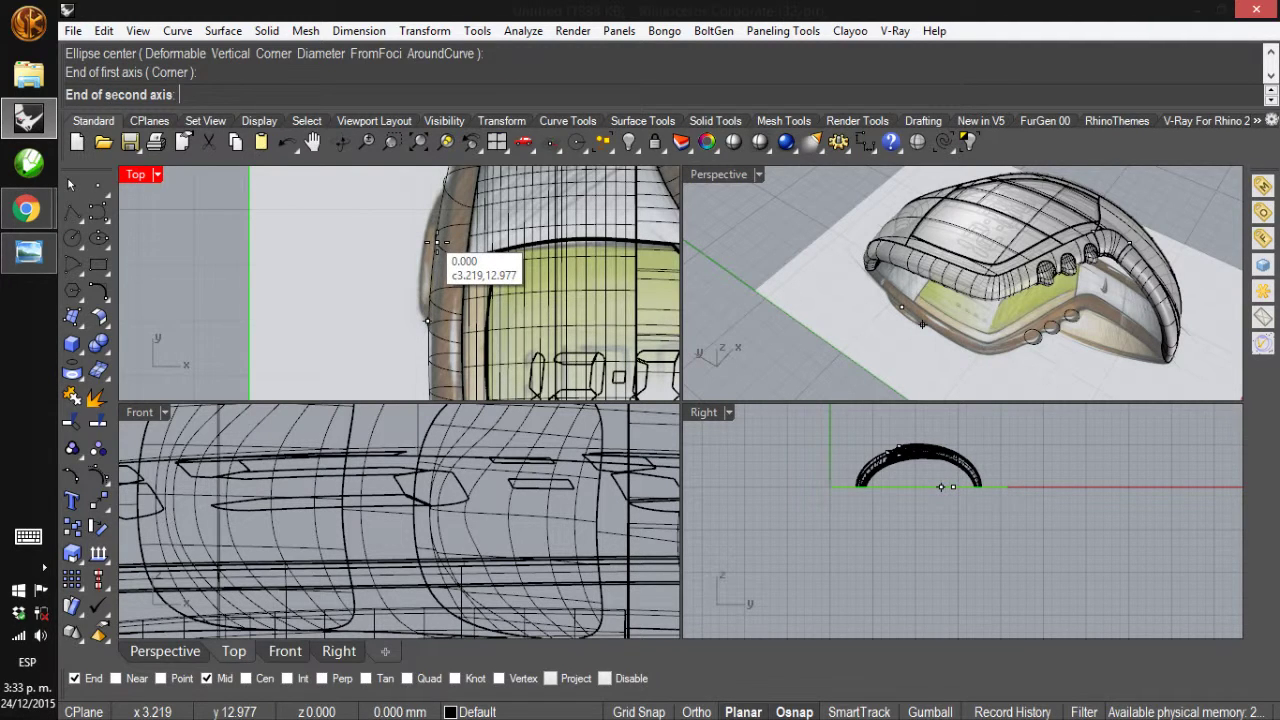
{"action": "left_click", "coordinate": [424, 243]}
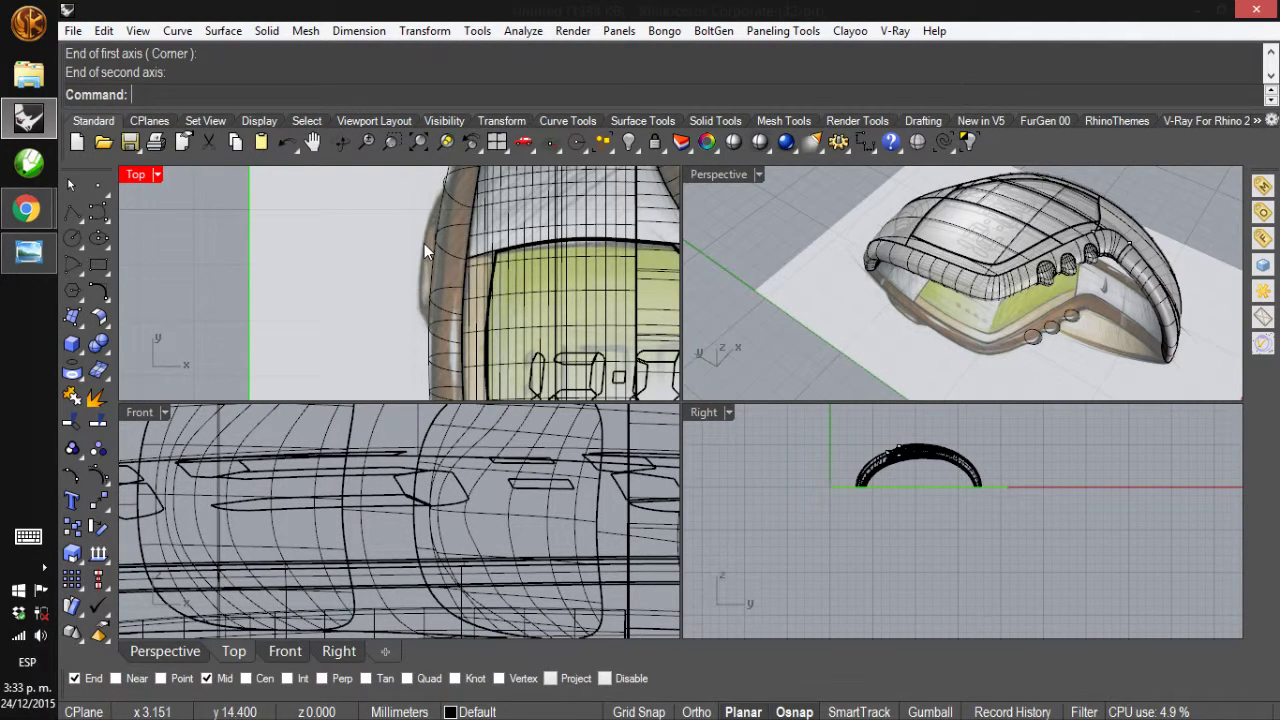
{"action": "key", "text": "Return"}
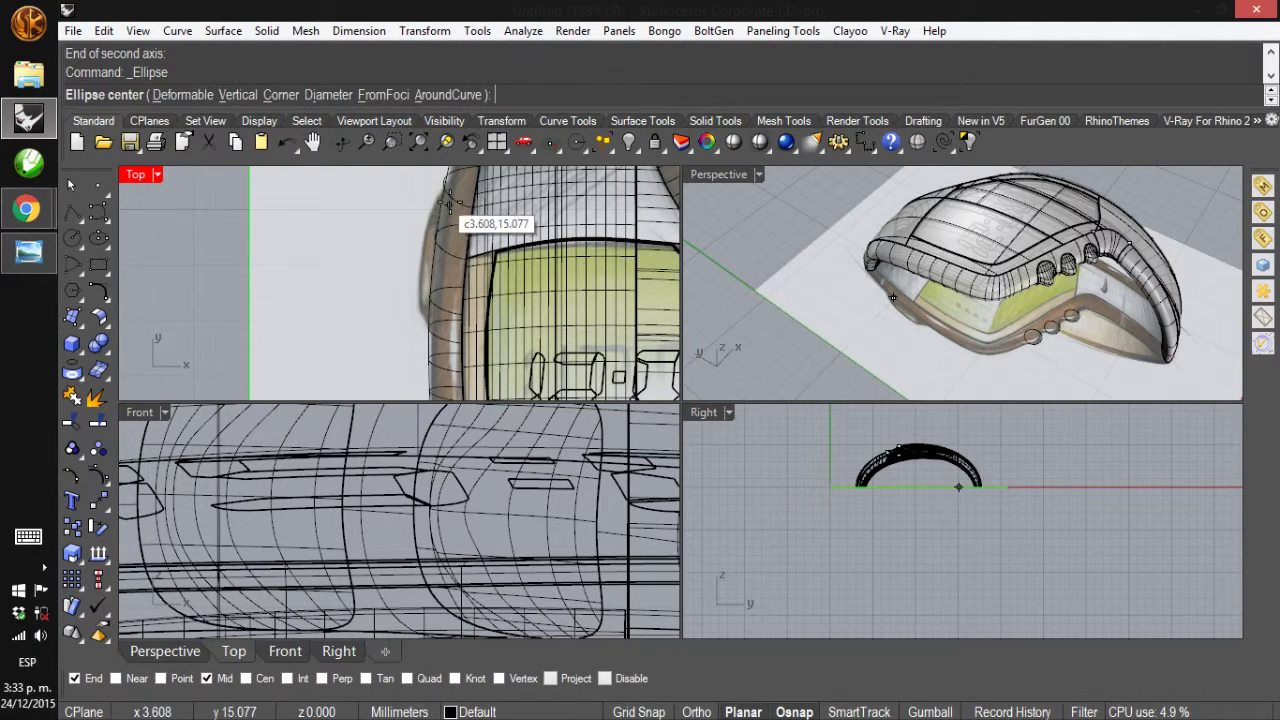
{"action": "left_click", "coordinate": [434, 248]}
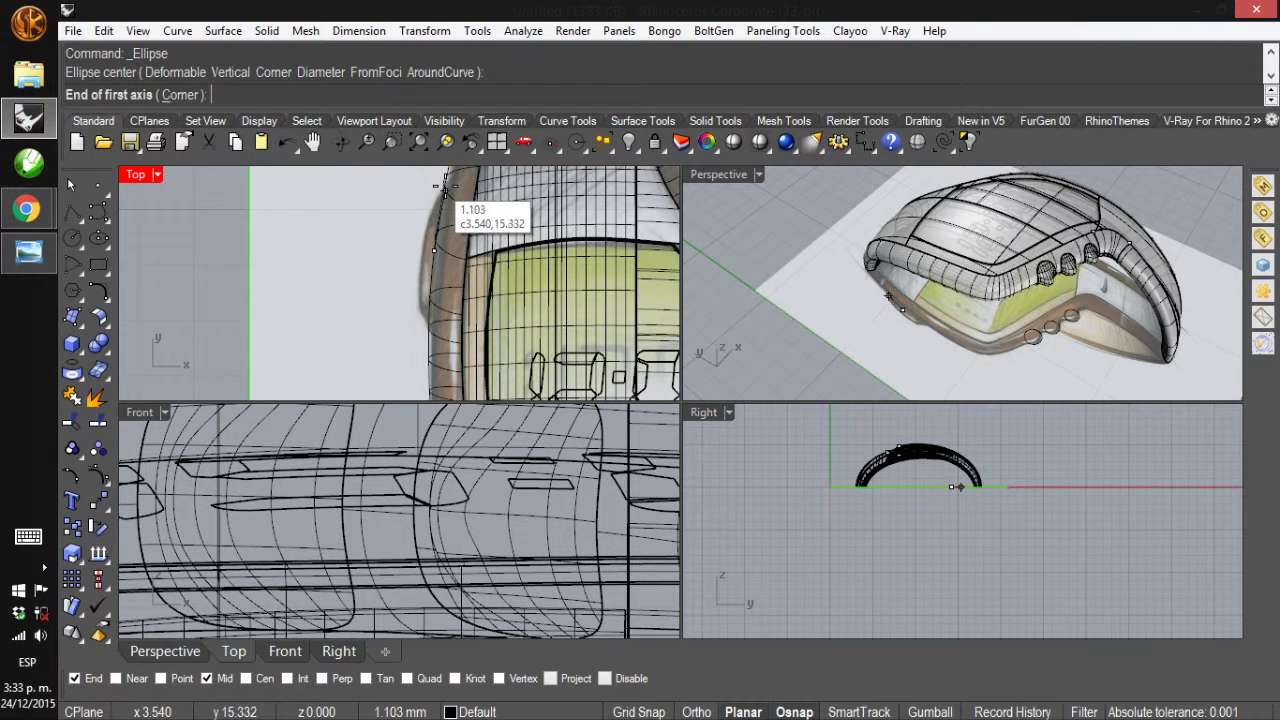
{"action": "left_click", "coordinate": [432, 210]}
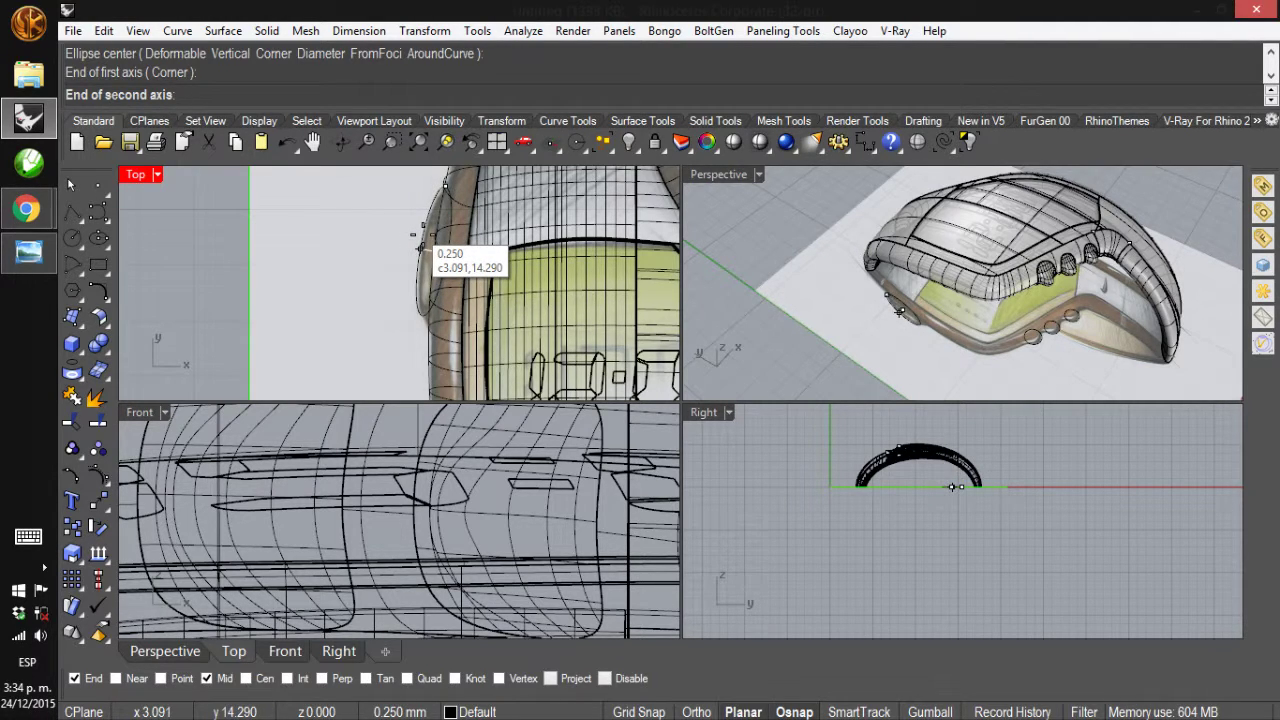
{"action": "left_click", "coordinate": [420, 242]}
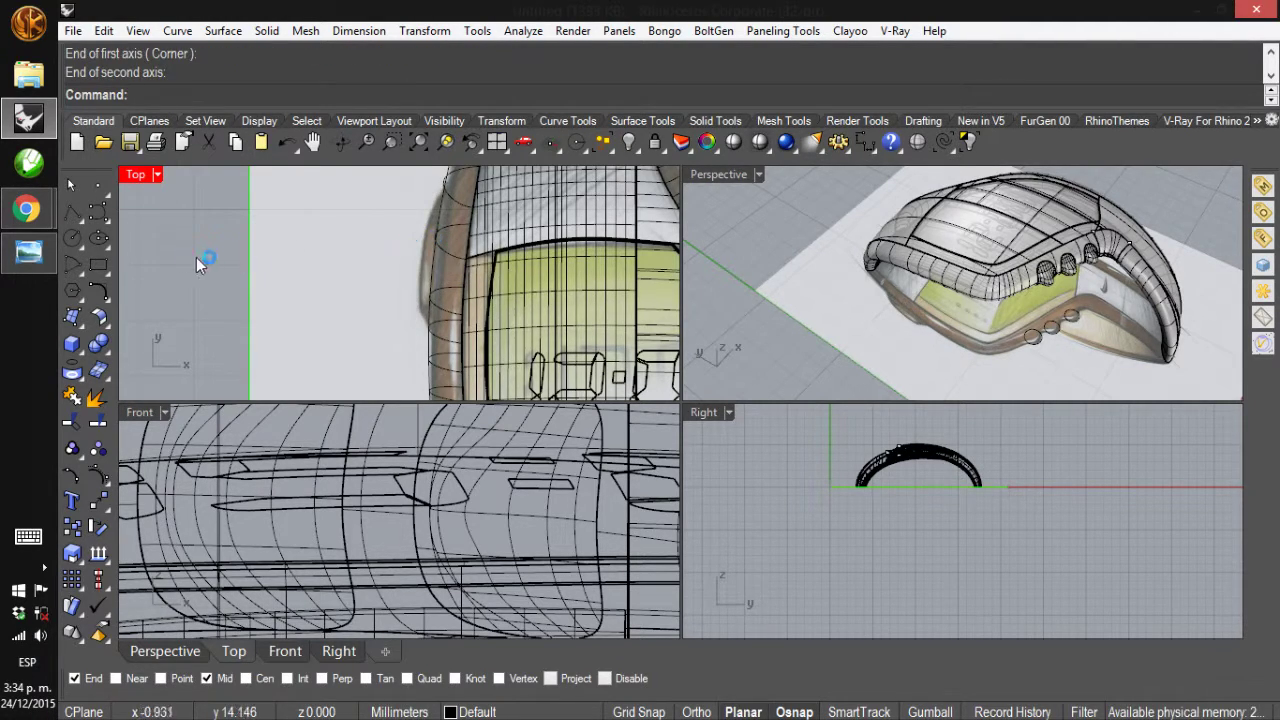
Draw an ellipse from its center over the sketched side button at the upper frame, with a minor radius of about 0.35 mm
{"action": "left_click", "coordinate": [98, 237]}
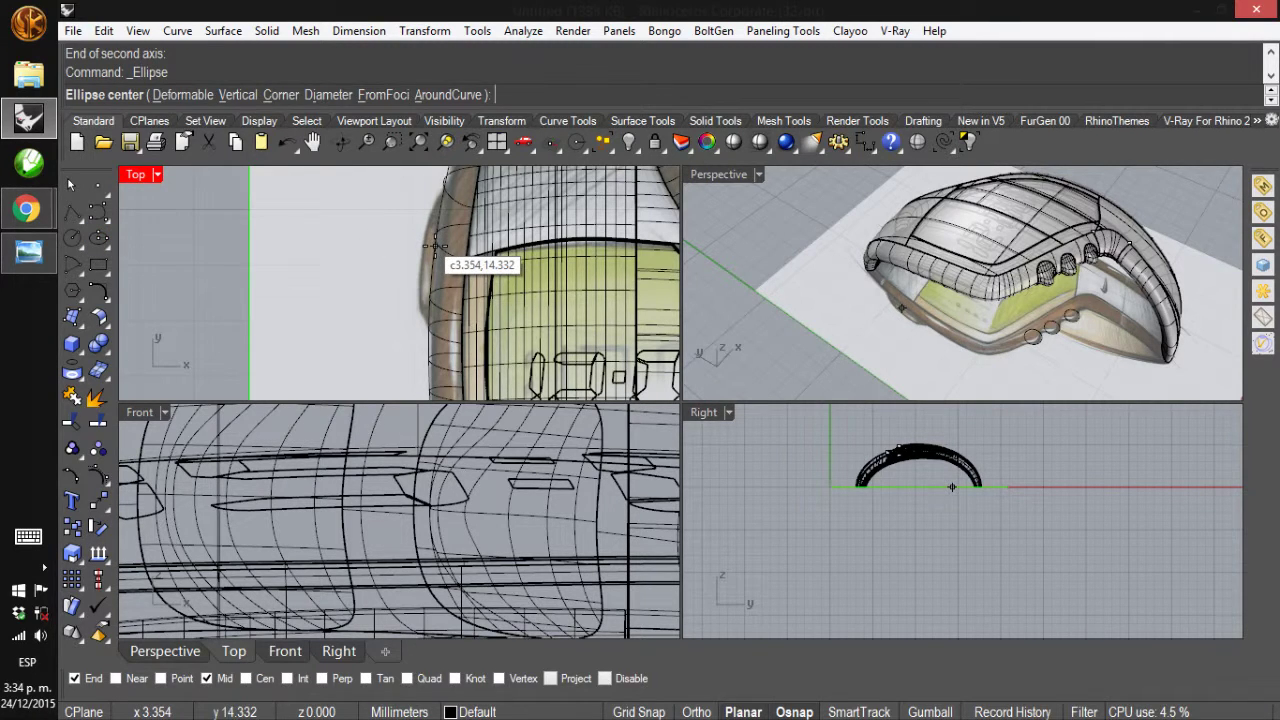
{"action": "left_click", "coordinate": [432, 246]}
{"action": "left_click", "coordinate": [443, 188]}
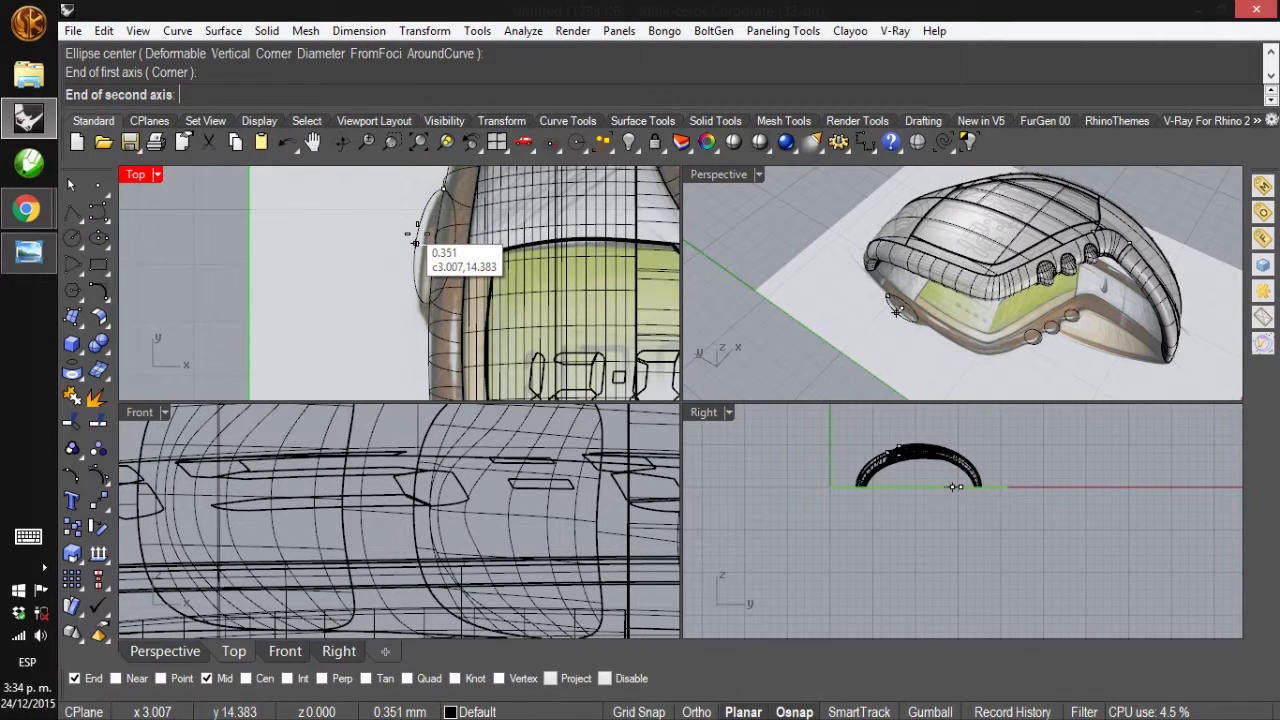
{"action": "left_click", "coordinate": [415, 243]}
Turn on the ellipse's control points and move its three lower points slightly outward onto the frame's outer edge
{"action": "left_click", "coordinate": [417, 247]}
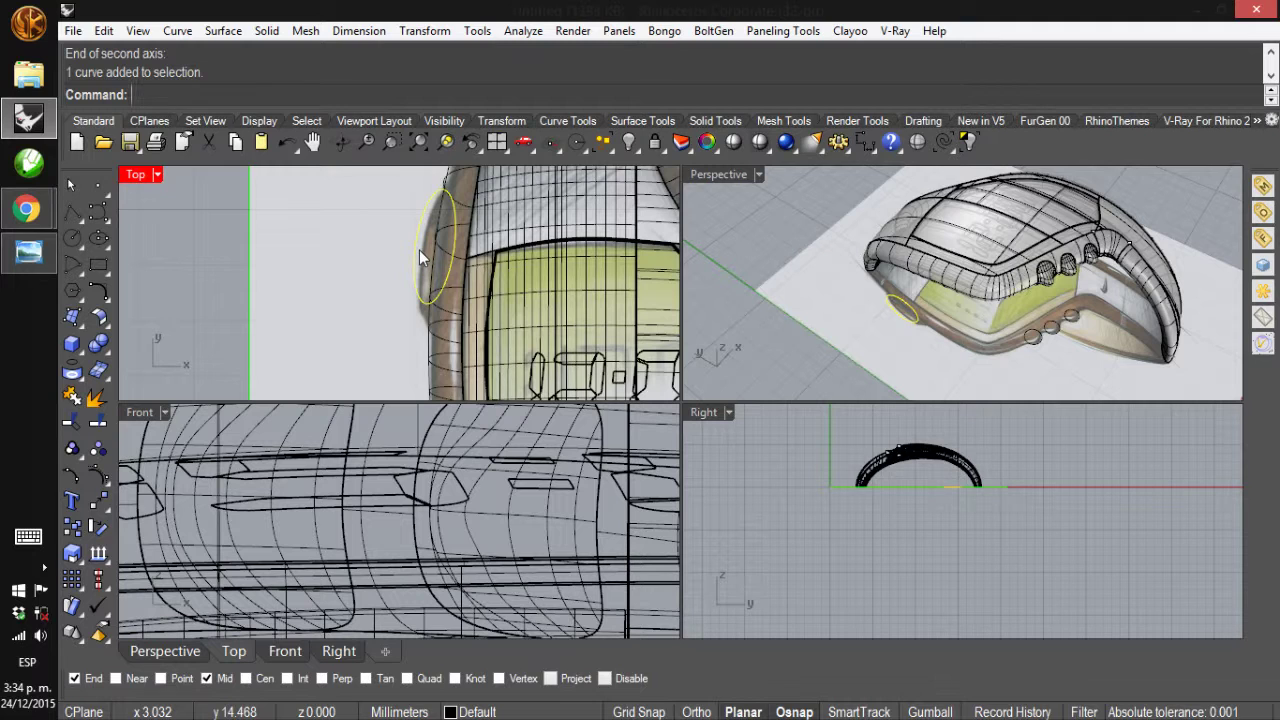
{"action": "key", "text": "F10"}
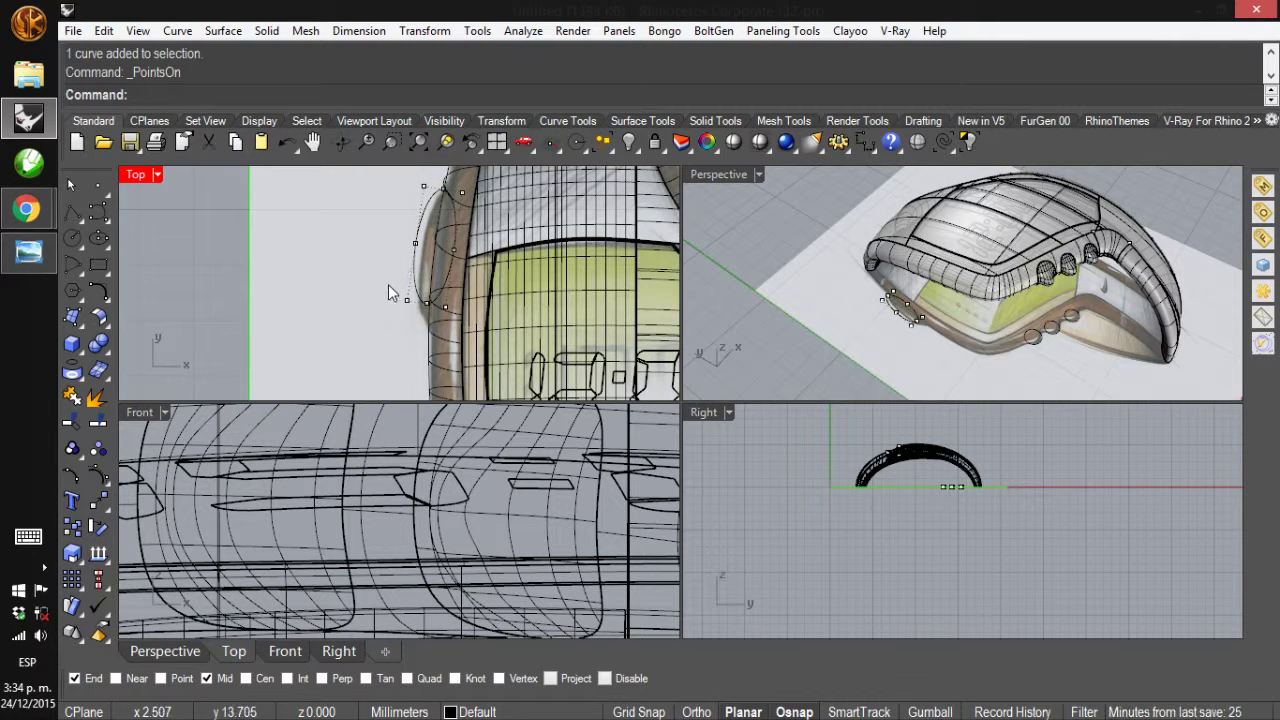
{"action": "scroll", "coordinate": [396, 300], "scroll_direction": "up", "scroll_amount": 3}
{"action": "left_click_drag", "start_coordinate": [396, 300], "coordinate": [487, 338]}
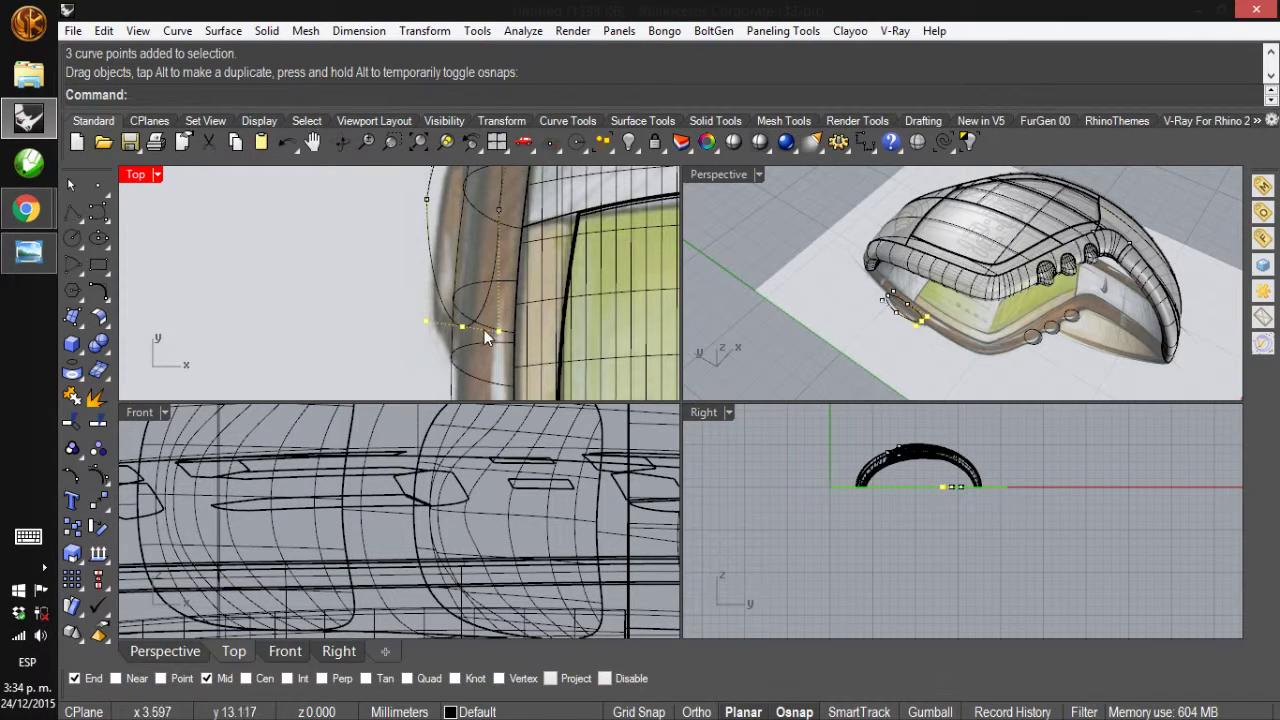
{"action": "scroll", "coordinate": [460, 325], "scroll_direction": "up", "scroll_amount": 5}
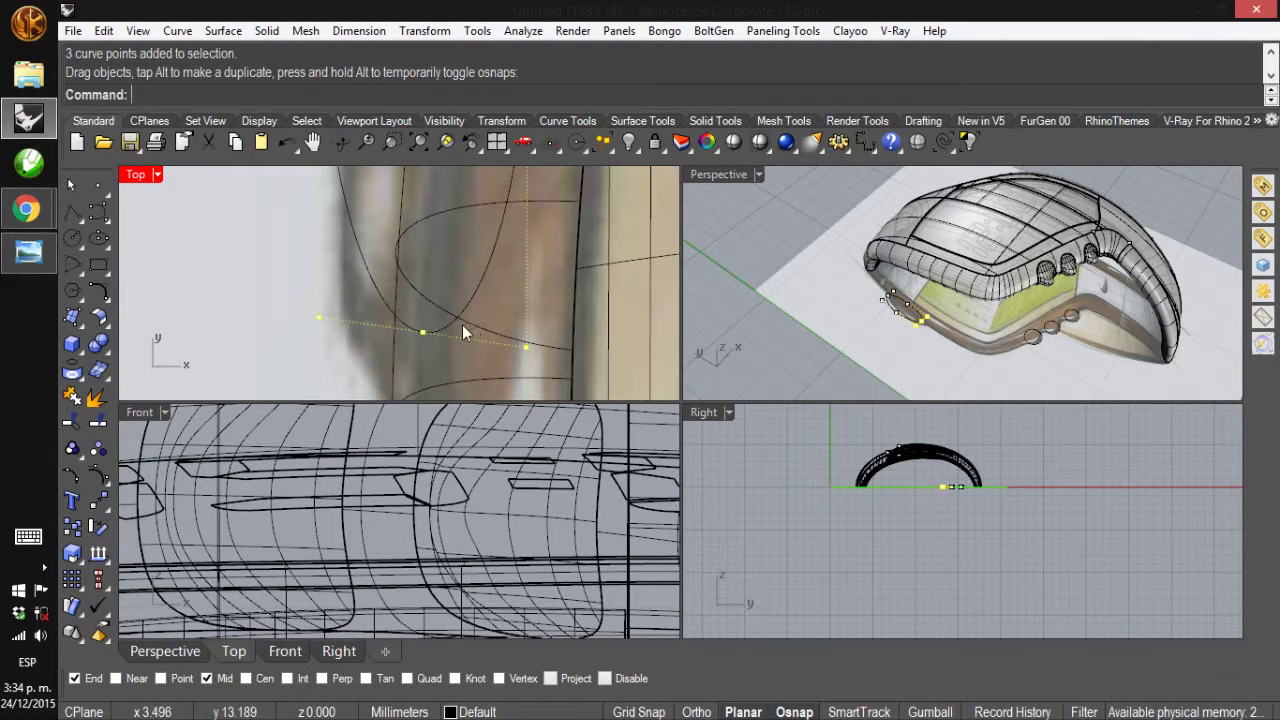
{"action": "mouse_move", "coordinate": [420, 336]}
{"action": "left_mouse_down"}
{"action": "mouse_move", "coordinate": [380, 335]}
{"action": "mouse_move", "coordinate": [396, 338]}
{"action": "left_mouse_up"}
{"action": "scroll", "coordinate": [395, 345], "scroll_direction": "down", "scroll_amount": 3}
{"action": "scroll", "coordinate": [417, 252], "scroll_direction": "down", "scroll_amount": 1}
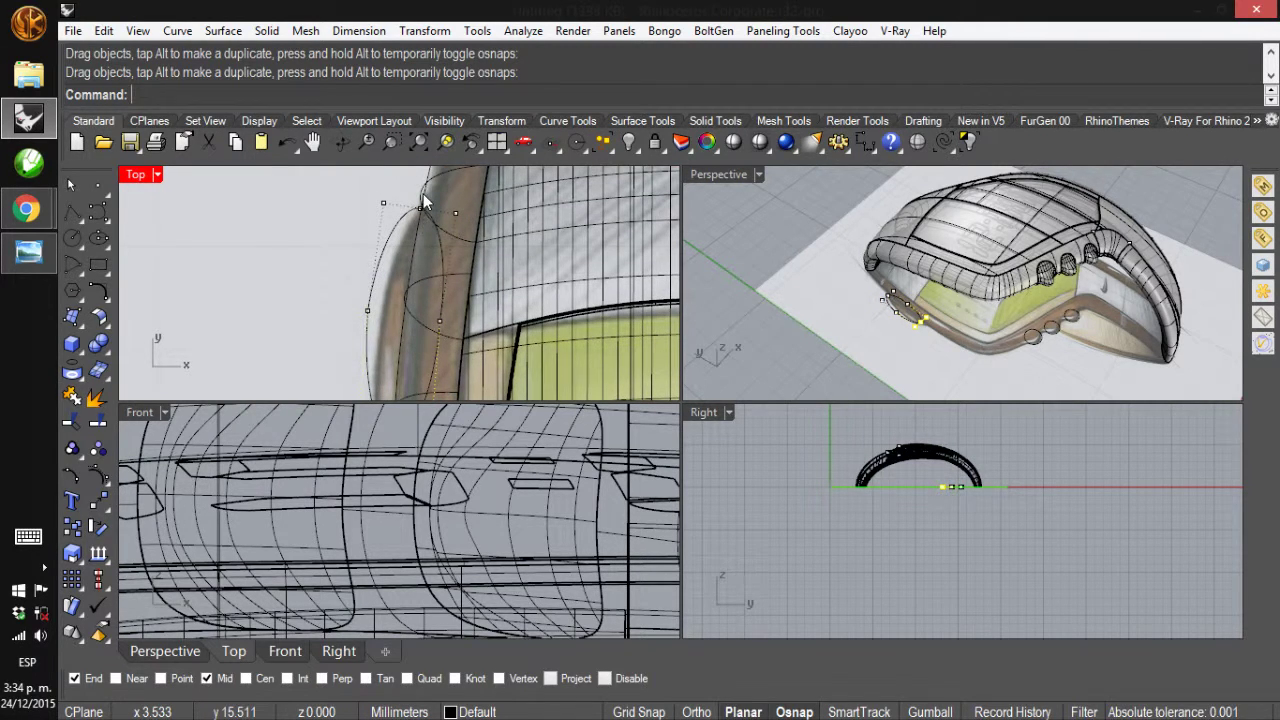
Move the ellipse's three upper control points onto the frame's outer edge and turn the control points off
{"action": "scroll", "coordinate": [423, 225], "scroll_direction": "up", "scroll_amount": 4}
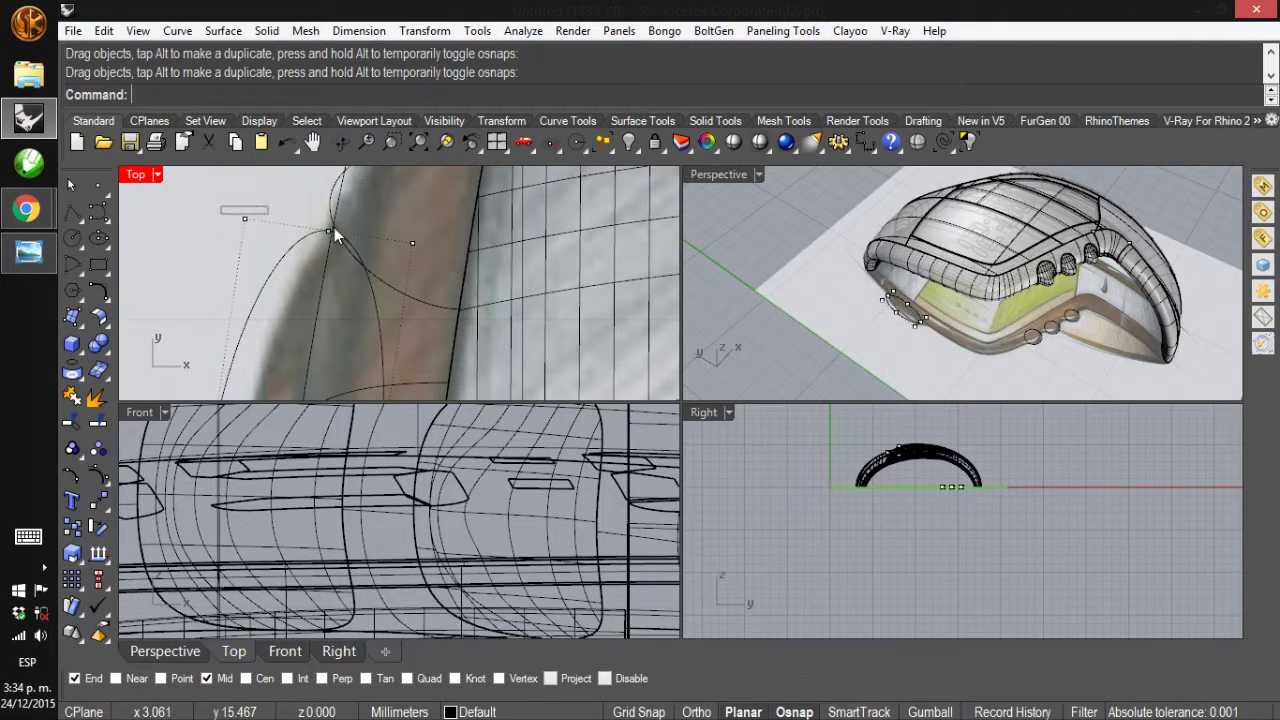
{"action": "left_click_drag", "start_coordinate": [224, 206], "coordinate": [430, 252]}
{"action": "scroll", "coordinate": [333, 240], "scroll_direction": "up", "scroll_amount": 3}
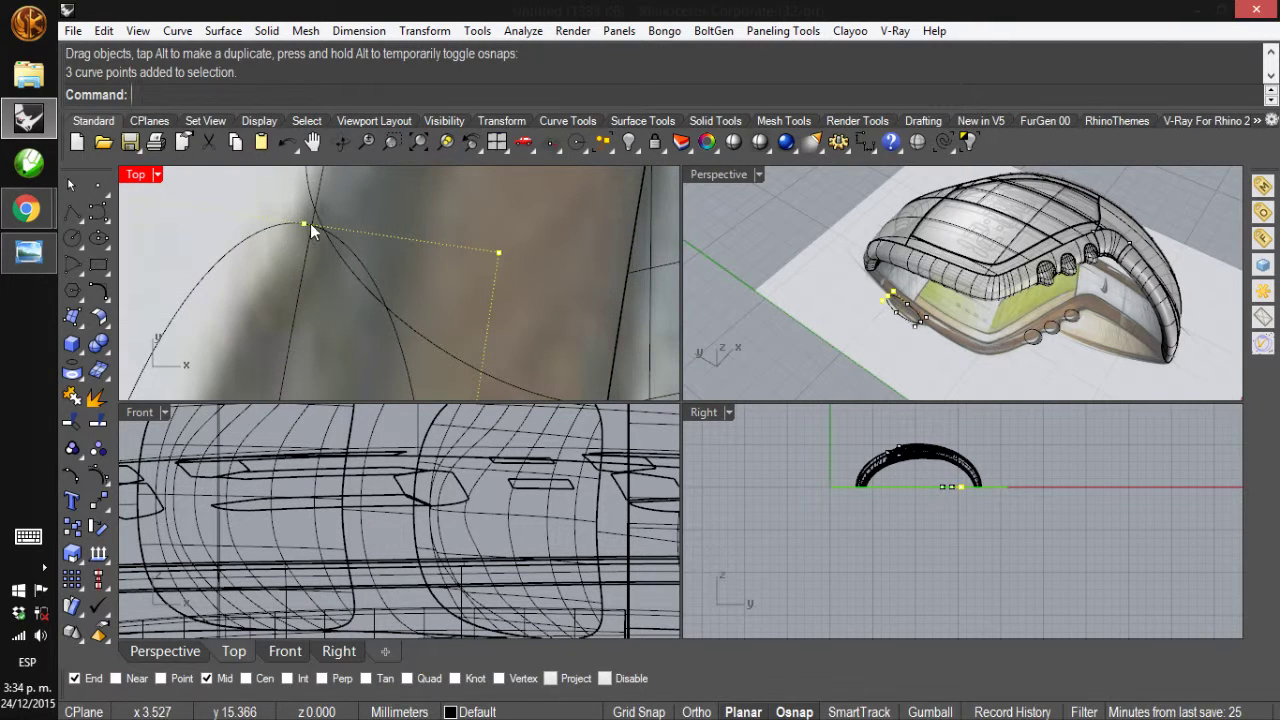
{"action": "left_click", "coordinate": [311, 228]}
{"action": "scroll", "coordinate": [317, 226], "scroll_direction": "down", "scroll_amount": 5}
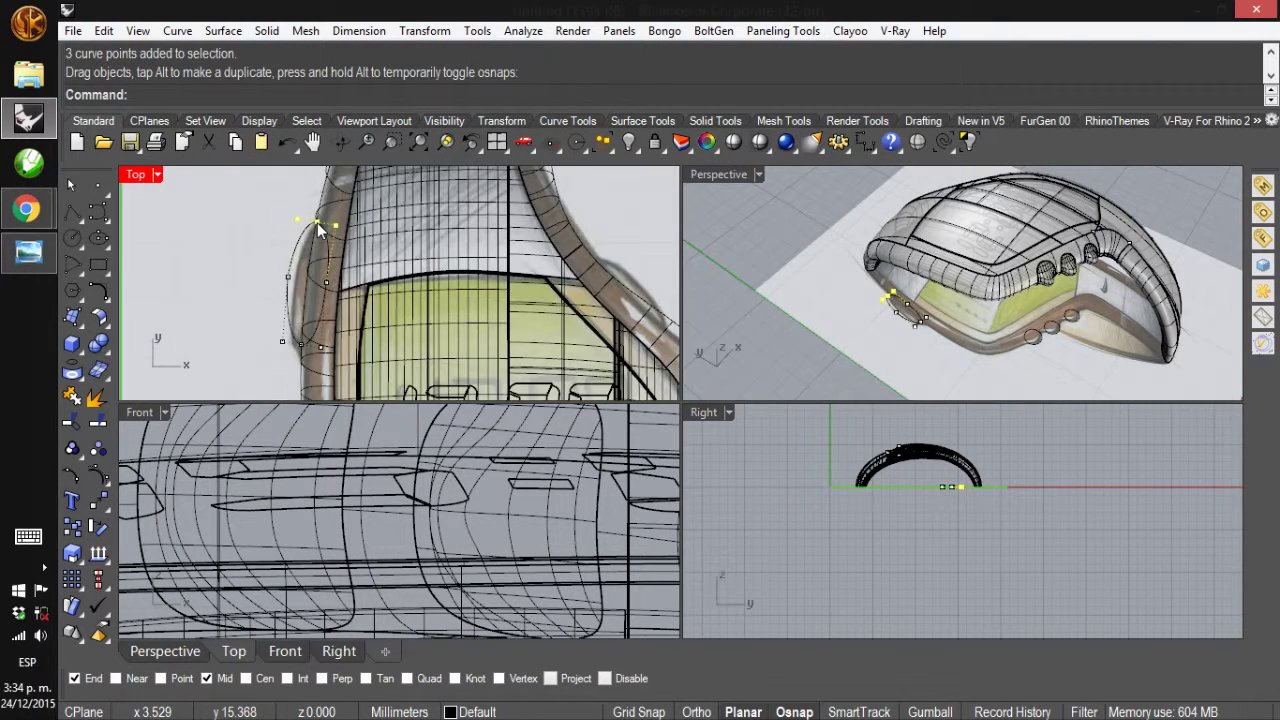
{"action": "key", "text": "Escape"}
Split the watch's side frame polysurface using the button ellipse as the cutting curve
{"action": "left_click", "coordinate": [292, 259]}
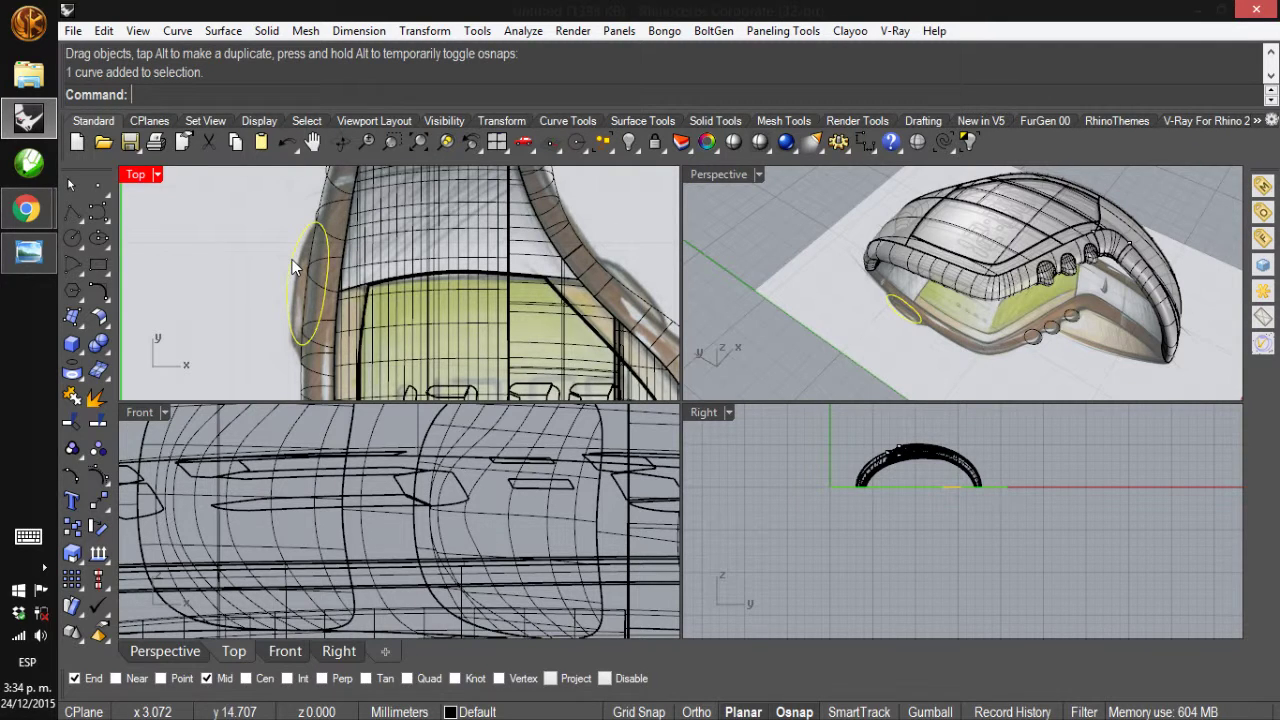
{"action": "left_click", "coordinate": [292, 260]}
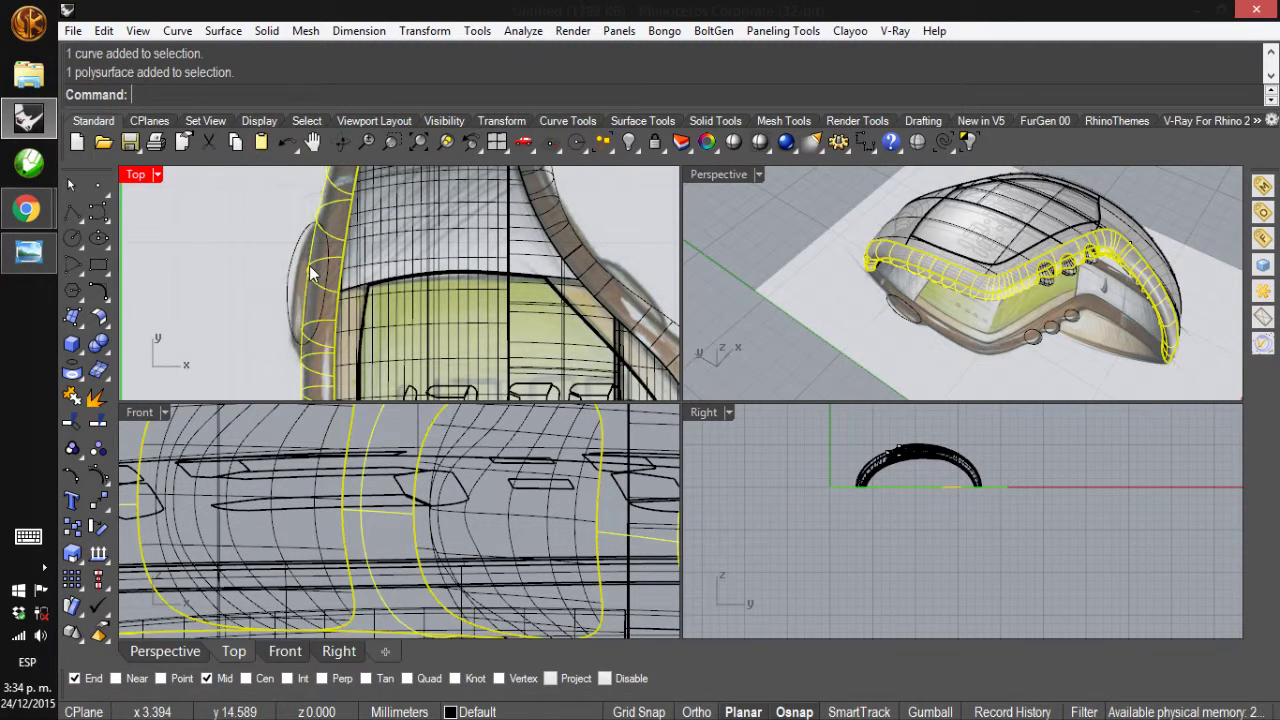
{"action": "left_click", "coordinate": [253, 277]}
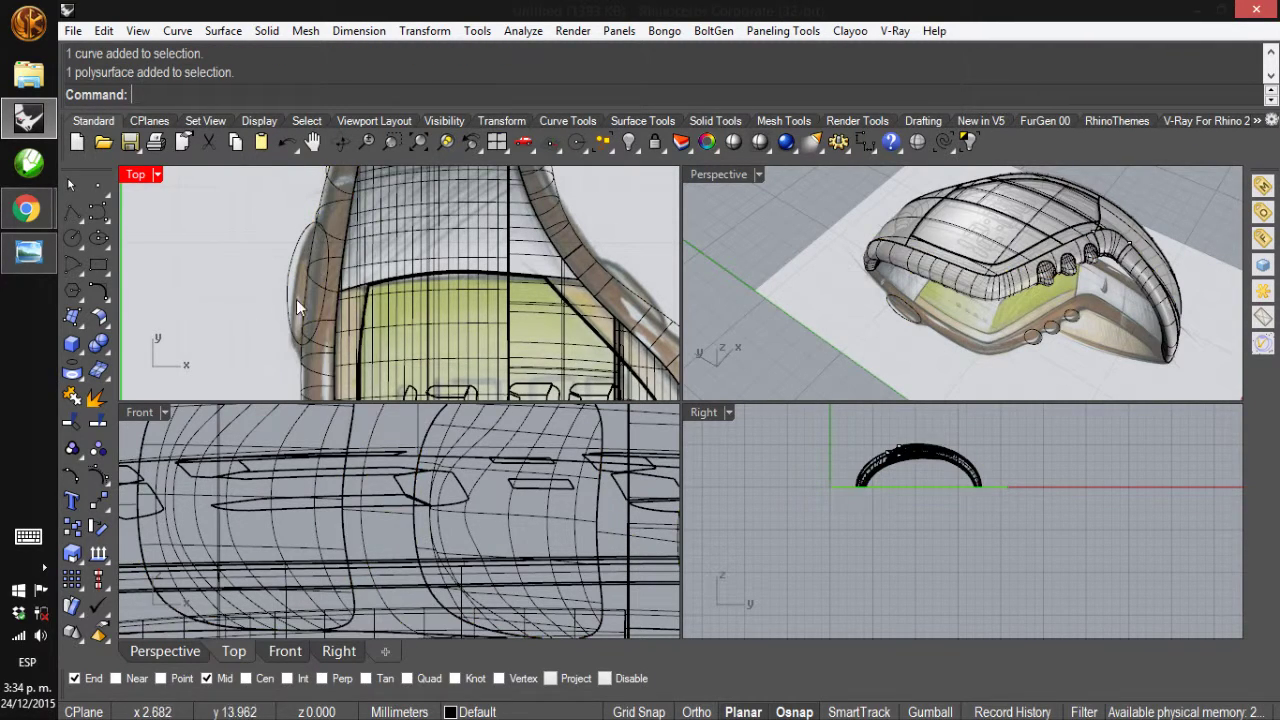
{"action": "left_click", "coordinate": [97, 426]}
{"action": "left_click", "coordinate": [311, 251]}
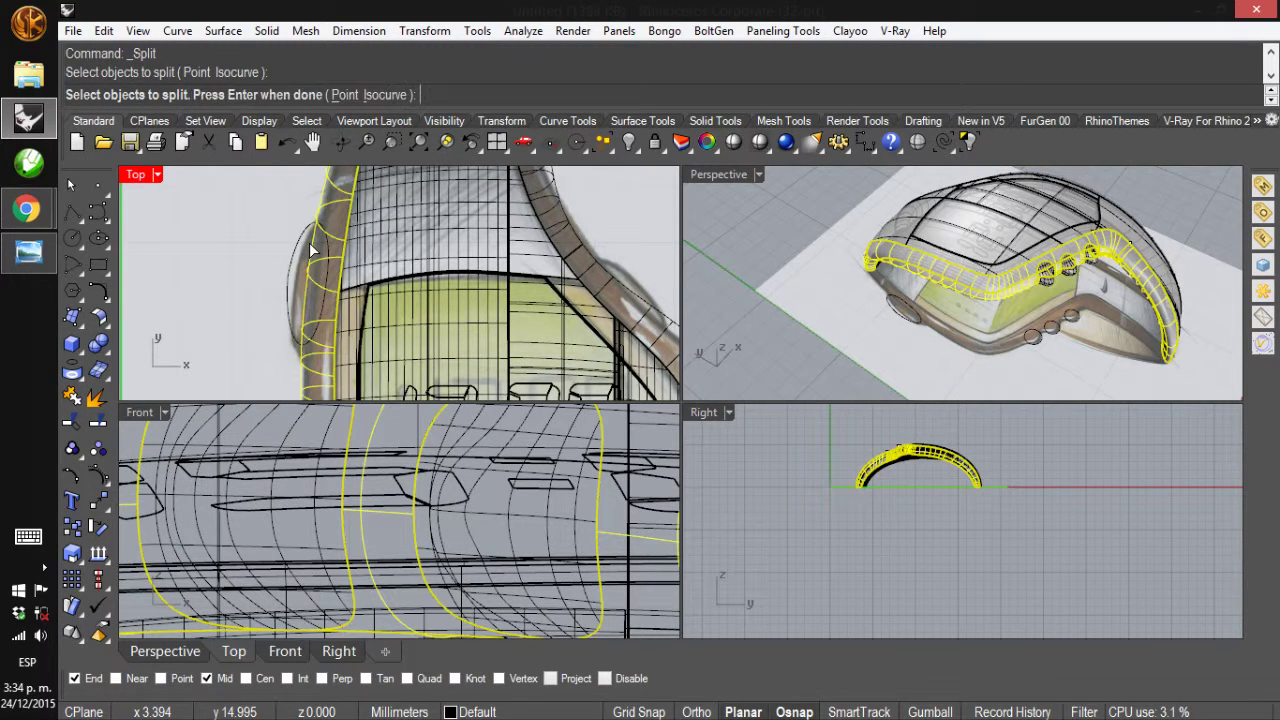
{"action": "key", "text": "Return"}
{"action": "left_click", "coordinate": [308, 245]}
{"action": "key", "text": "Return"}
Select the button-shaped piece split from the frame and shrink its underlying surface to the trimmed edge with ShrinkTrimmedSrf
{"action": "left_click", "coordinate": [310, 250]}
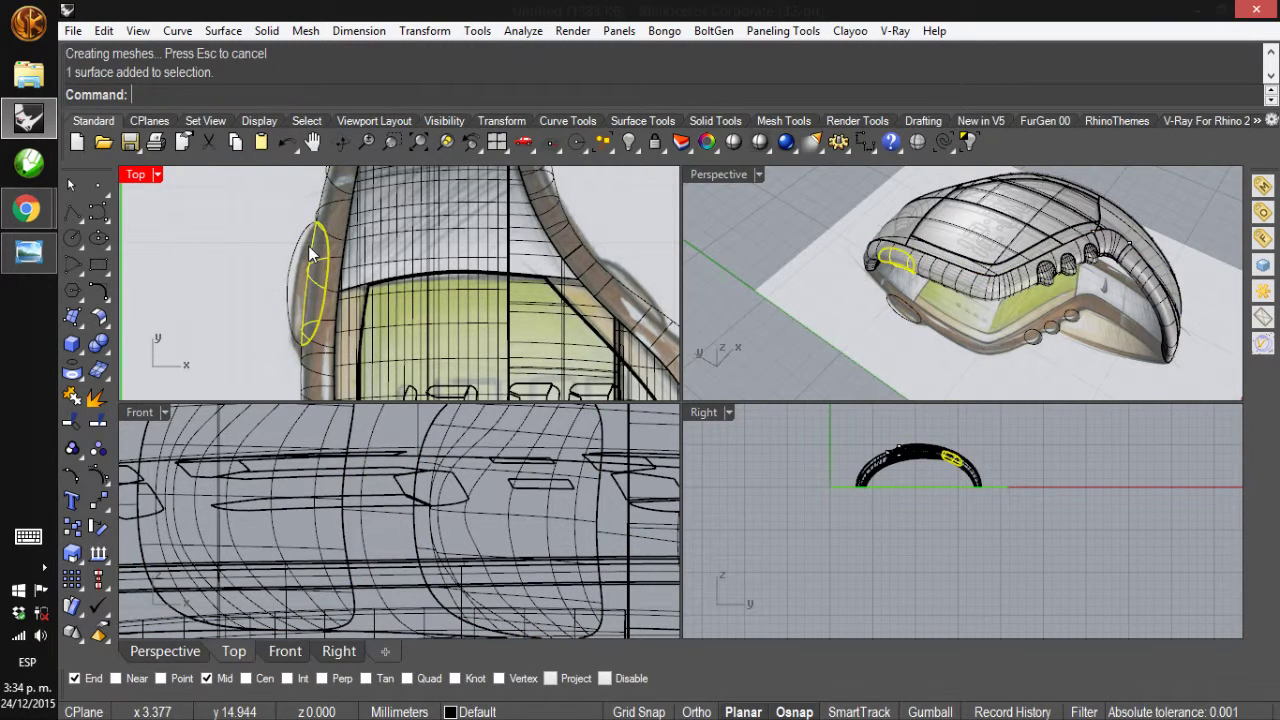
{"action": "scroll", "coordinate": [852, 280], "scroll_direction": "up", "scroll_amount": 5}
{"action": "right_click_drag", "start_coordinate": [855, 280], "coordinate": [945, 283]}
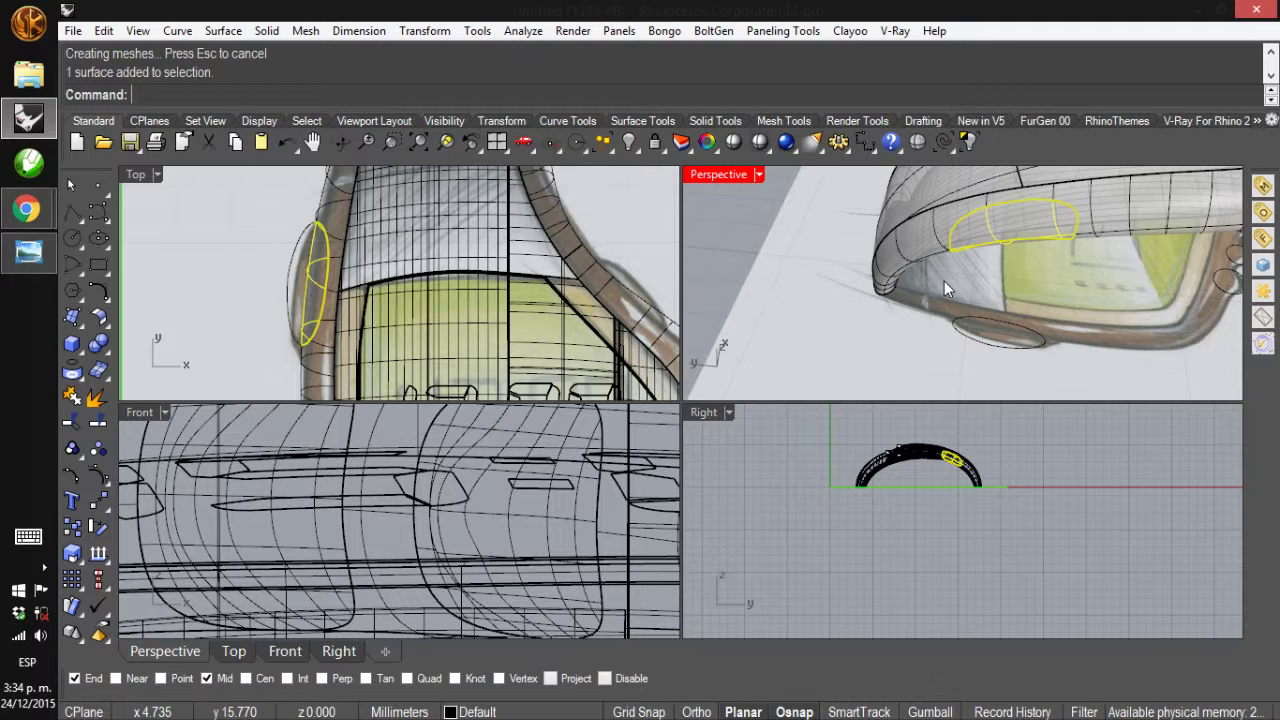
{"action": "right_click", "coordinate": [718, 92]}
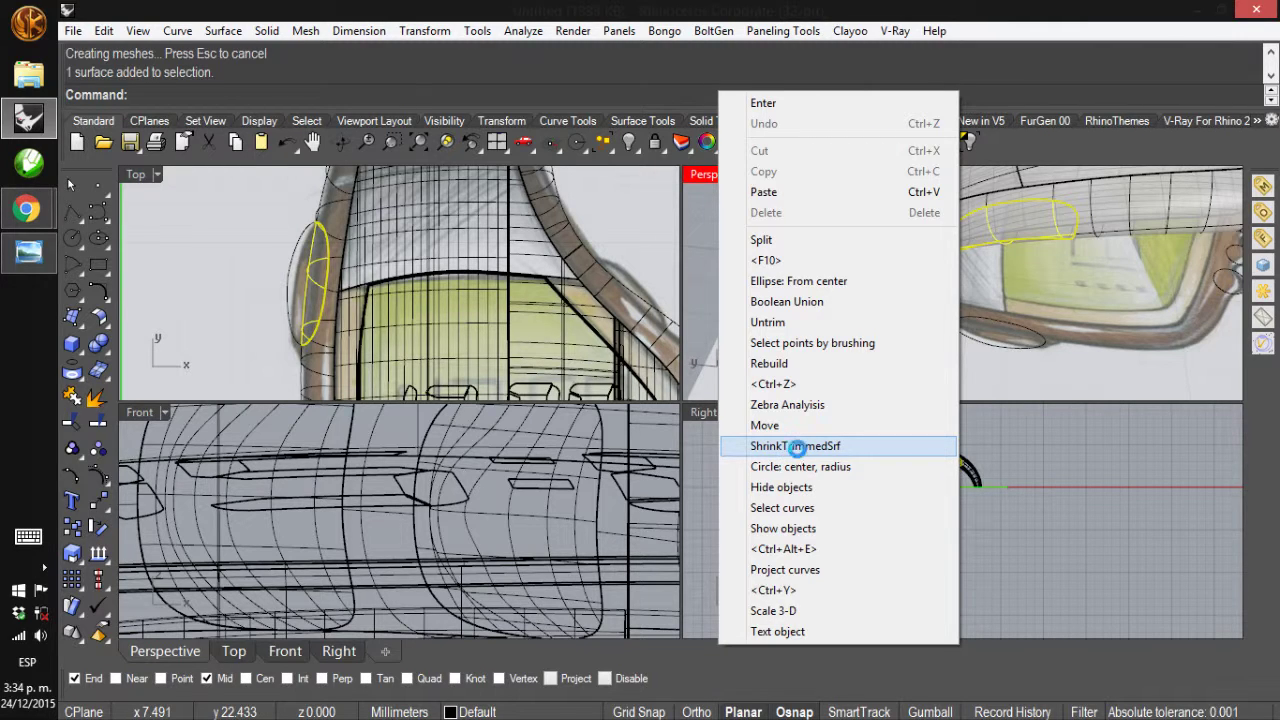
{"action": "left_click", "coordinate": [797, 449]}
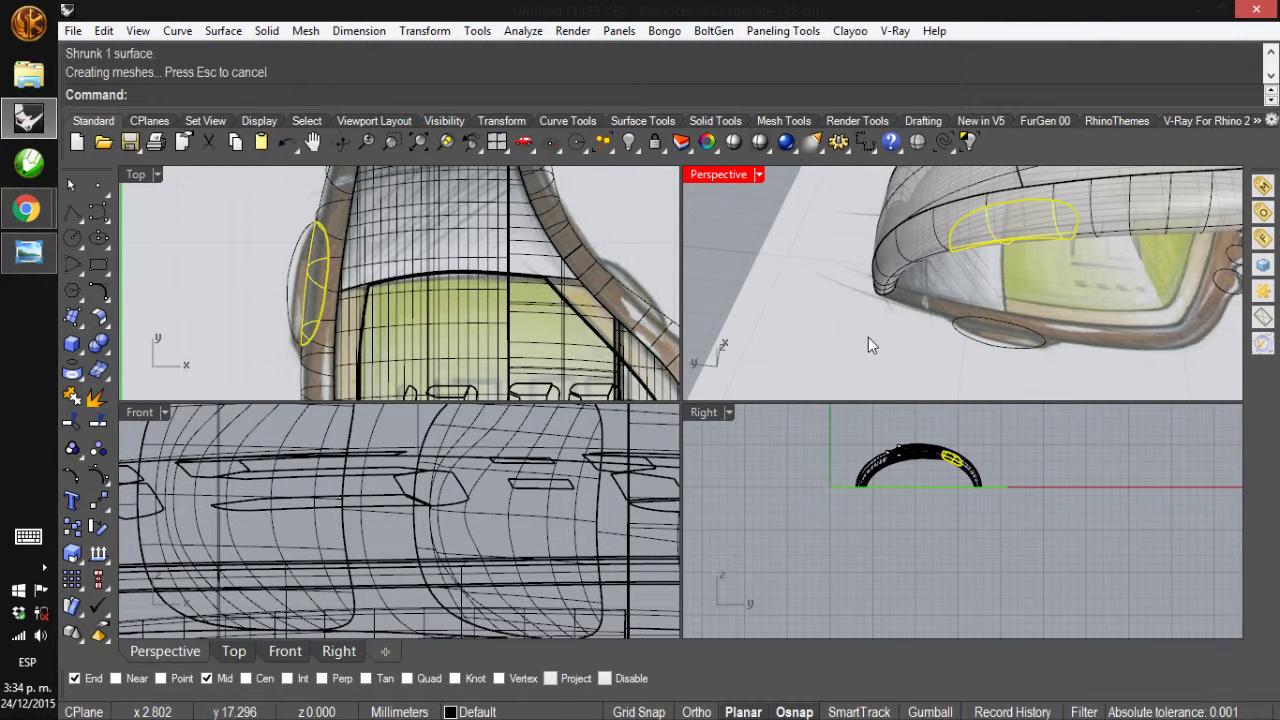
Rebuild the button surface with 7 points in U and V, degree 3, deleting the input and retrimming
{"action": "type", "text": "R"}
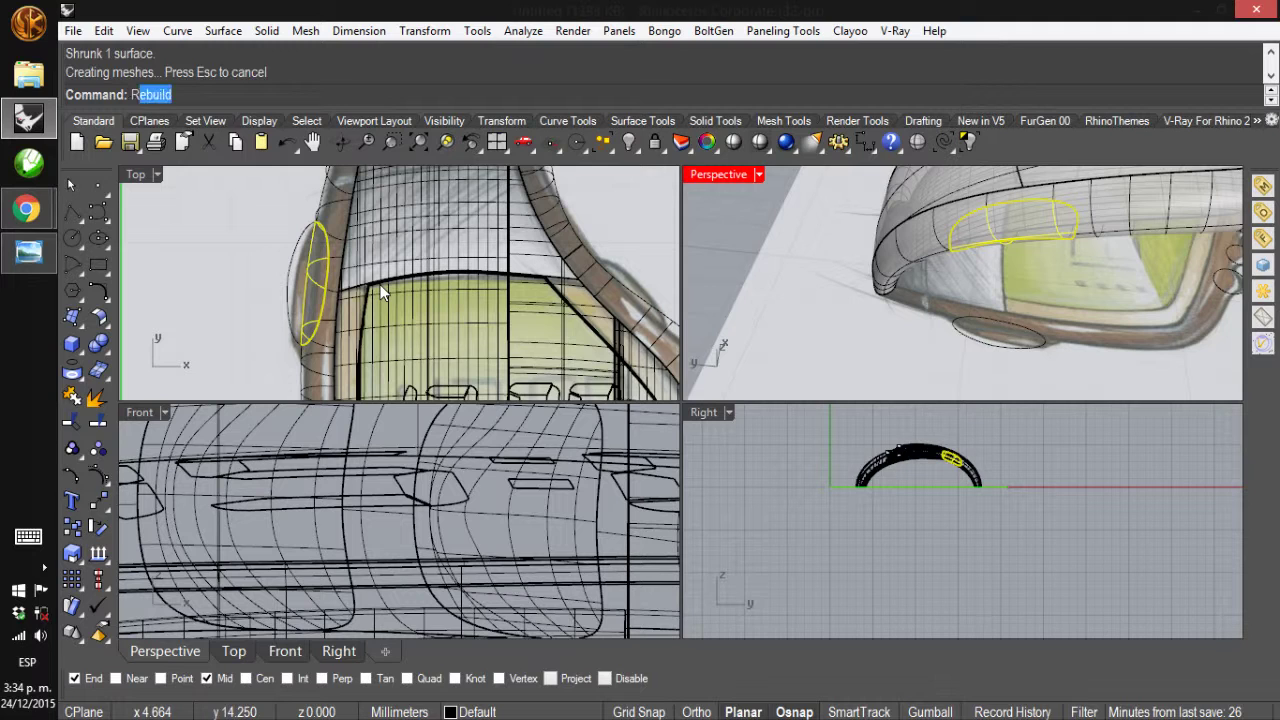
{"action": "type", "text": "ebu"}
{"action": "key", "text": "Return"}
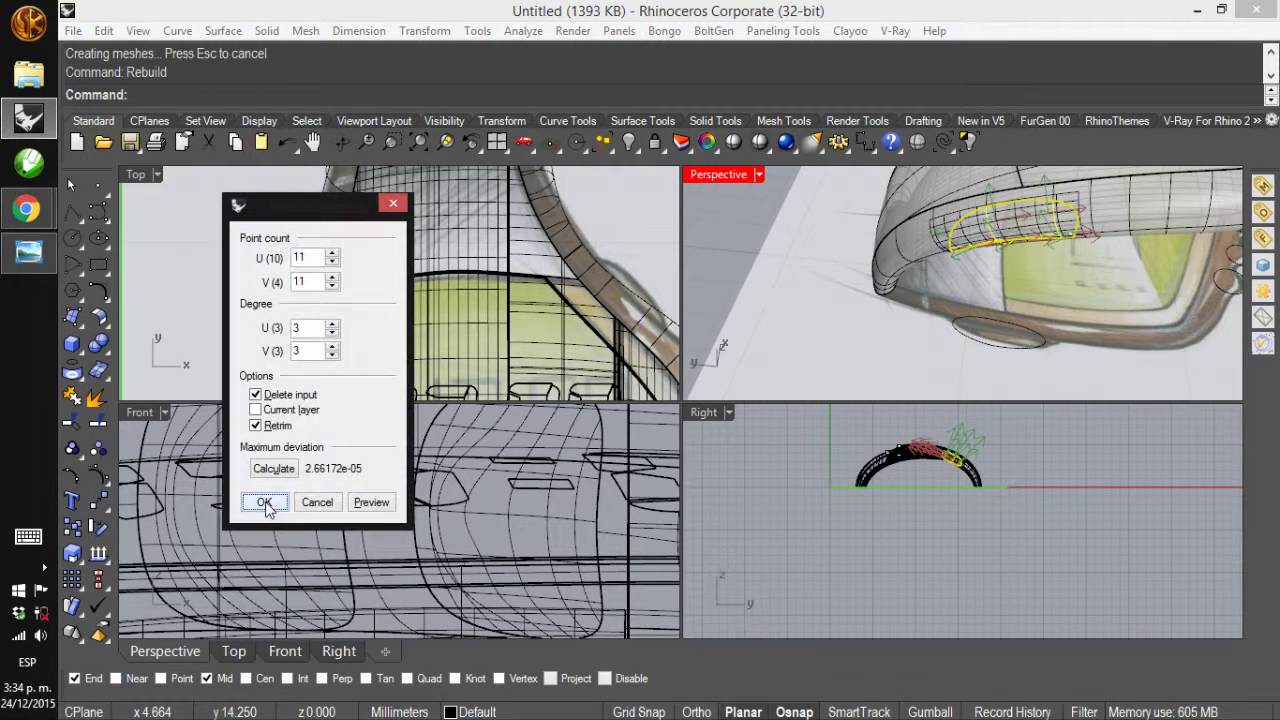
{"action": "left_click_drag", "start_coordinate": [320, 258], "coordinate": [283, 283]}
{"action": "type", "text": "77"}
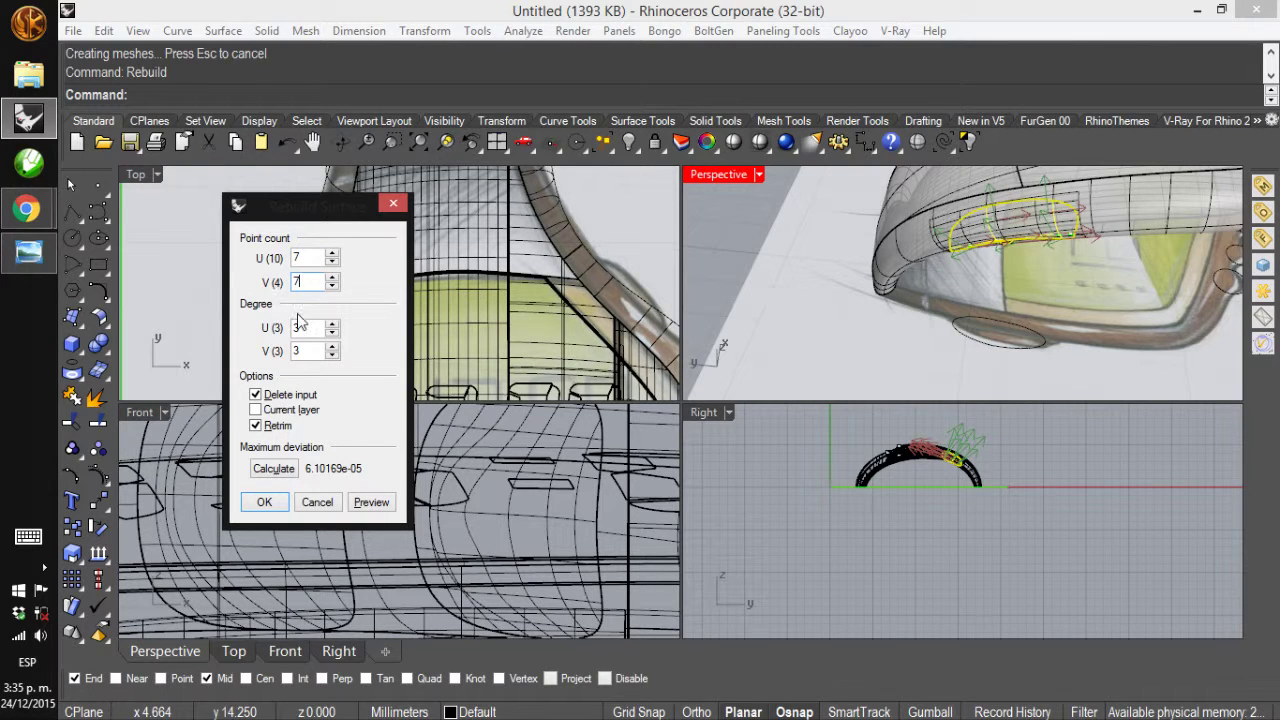
{"action": "left_click", "coordinate": [290, 466]}
{"action": "left_click", "coordinate": [272, 504]}
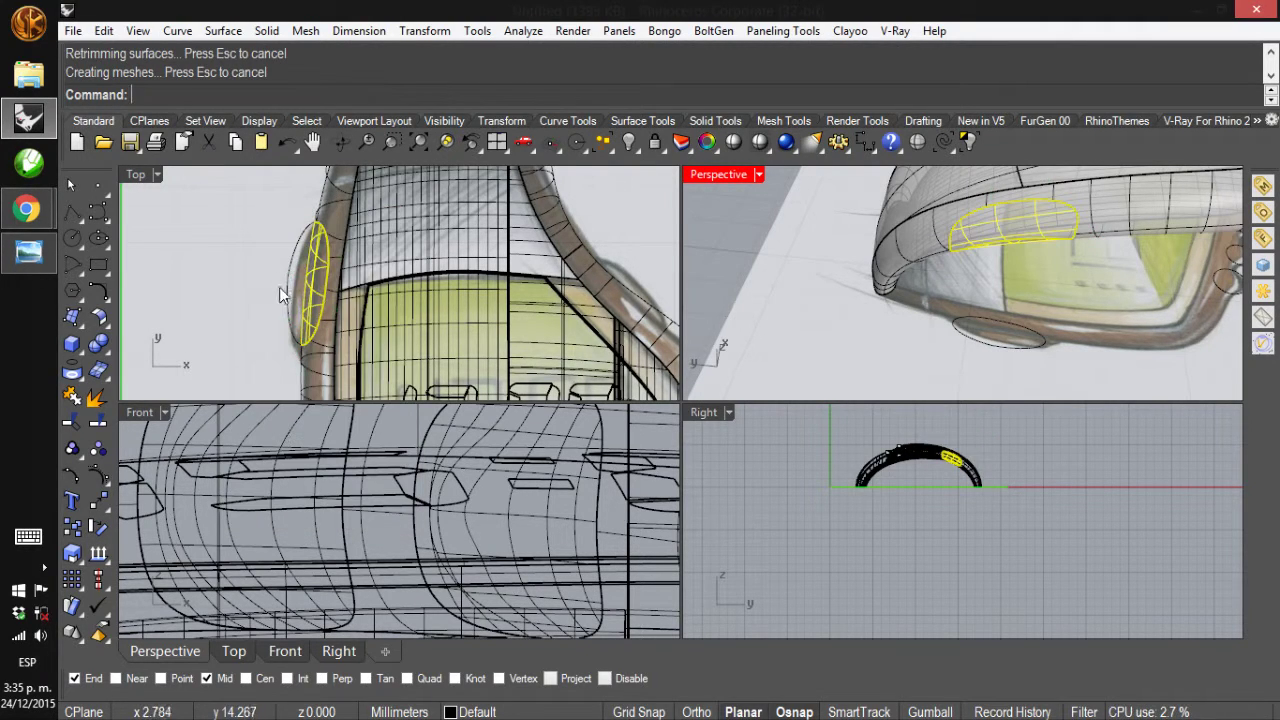
Turn on the button surface's control points and pull its middle point outward in the Top view, just past the ellipse
{"action": "key", "text": "F10"}
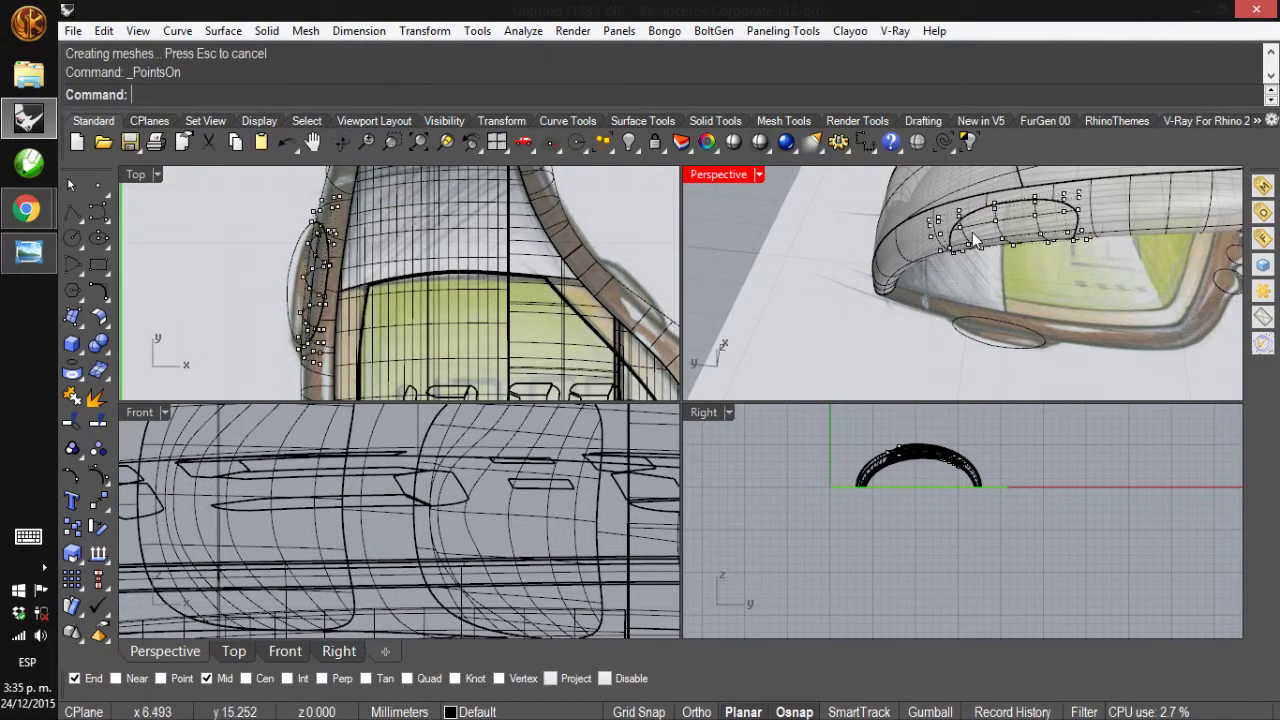
{"action": "right_click_drag", "start_coordinate": [972, 232], "coordinate": [890, 289]}
{"action": "scroll", "coordinate": [814, 260], "scroll_direction": "up", "scroll_amount": 5}
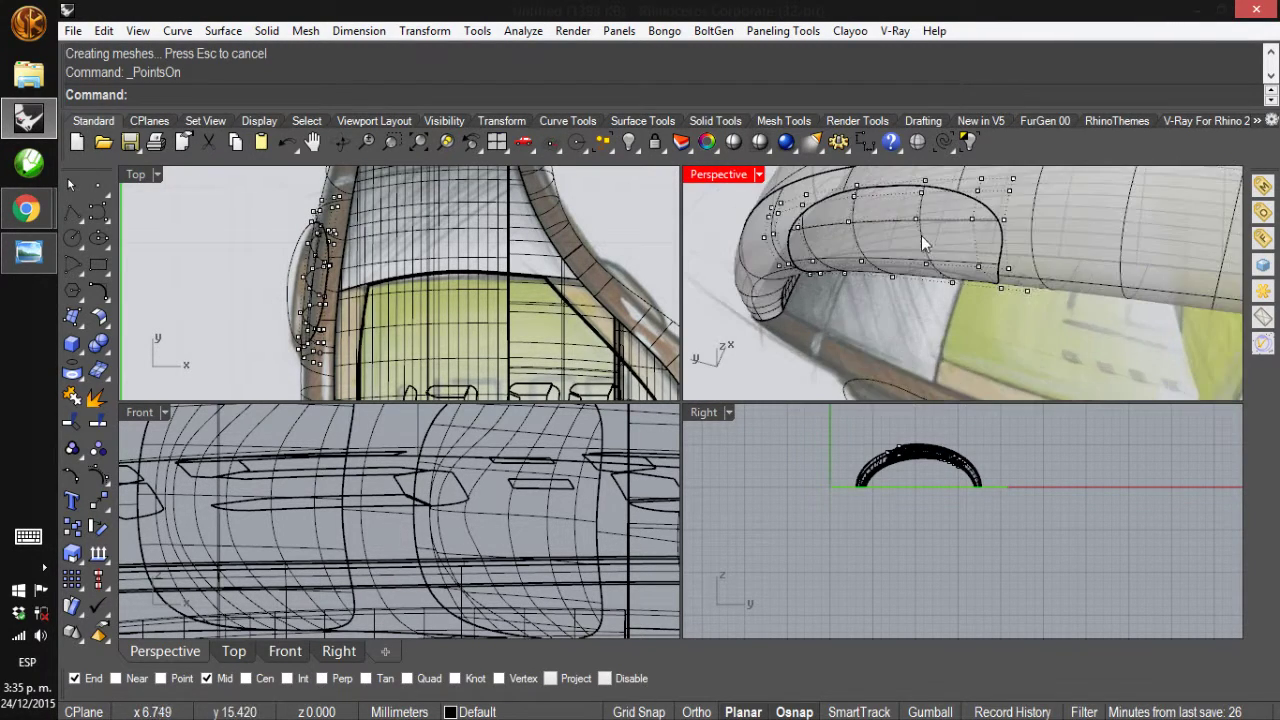
{"action": "left_click", "coordinate": [857, 268]}
{"action": "scroll", "coordinate": [312, 300], "scroll_direction": "up", "scroll_amount": 5}
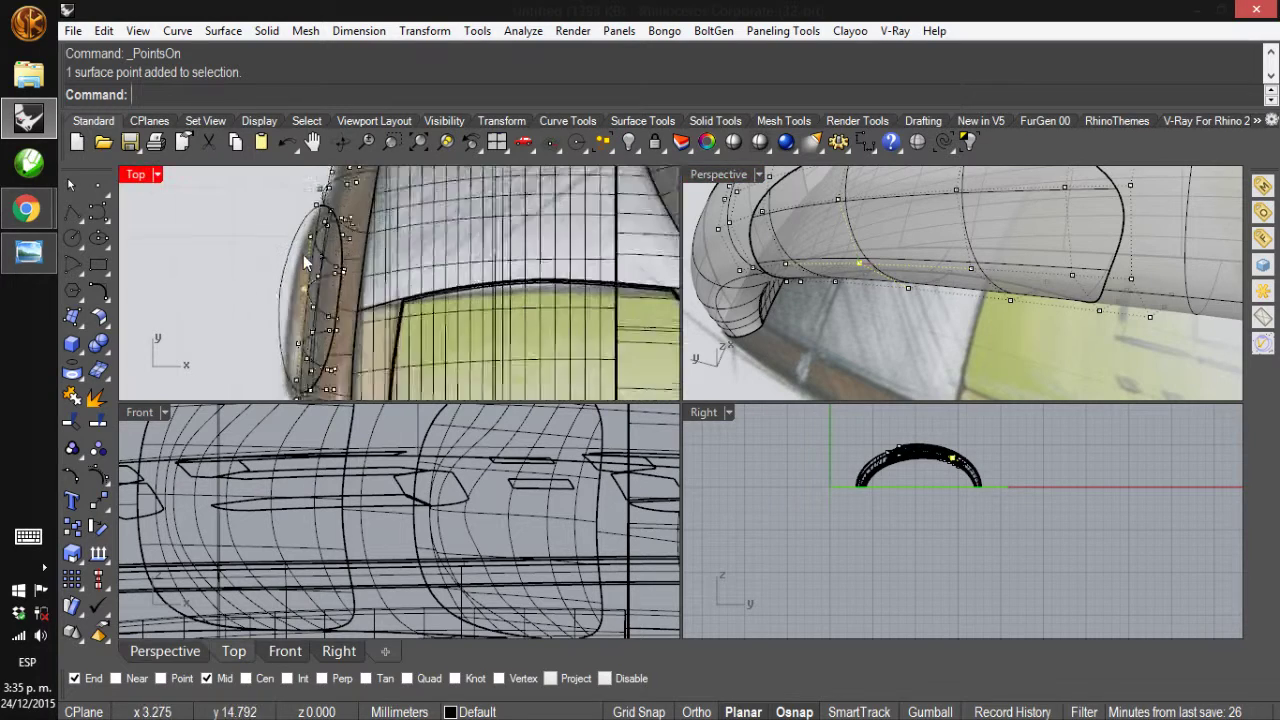
{"action": "left_click_drag", "start_coordinate": [312, 300], "coordinate": [285, 295]}
{"action": "scroll", "coordinate": [871, 265], "scroll_direction": "down", "scroll_amount": 10}
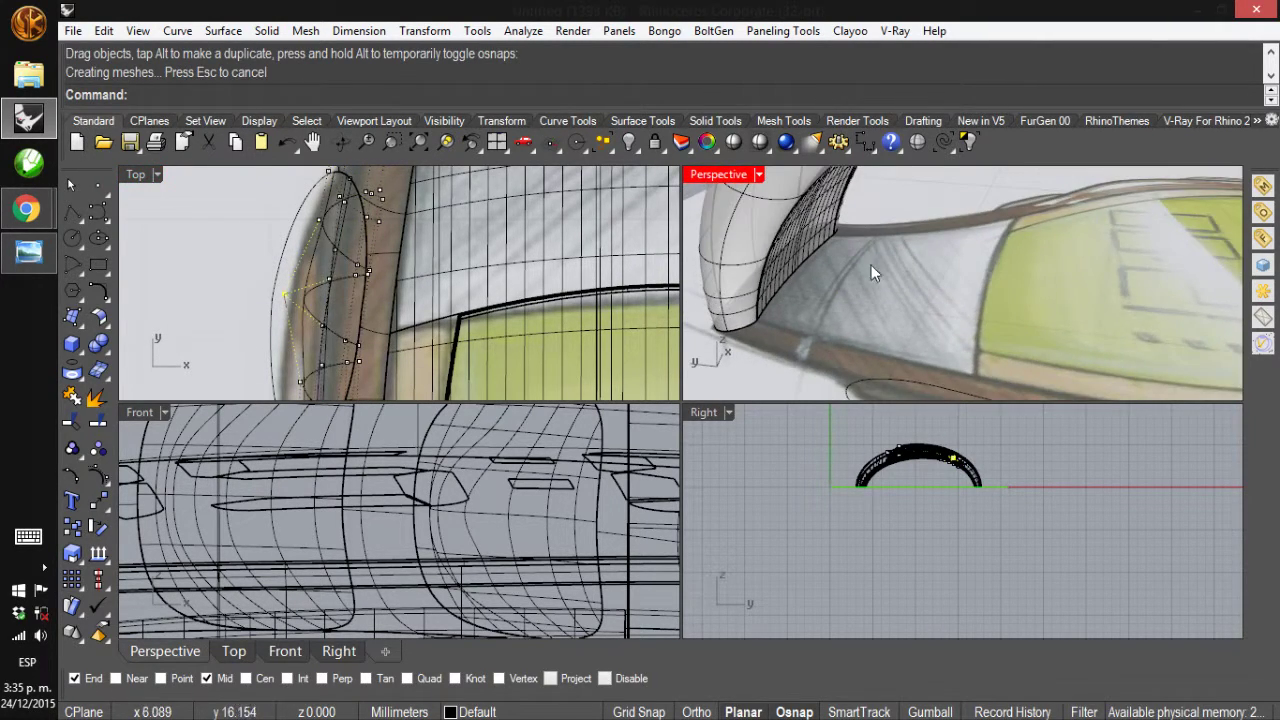
{"action": "right_click_drag", "start_coordinate": [871, 265], "coordinate": [862, 222]}
{"action": "scroll", "coordinate": [862, 220], "scroll_direction": "up", "scroll_amount": 8}
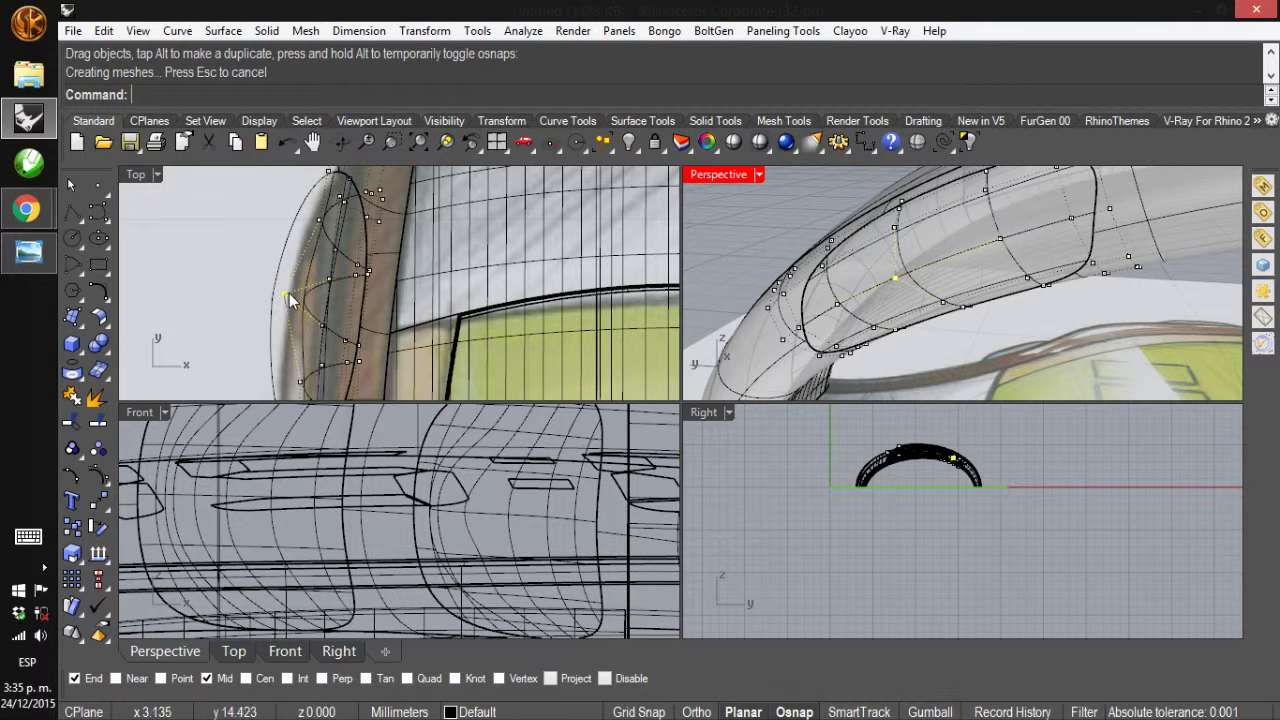
{"action": "left_click_drag", "start_coordinate": [289, 293], "coordinate": [267, 293]}
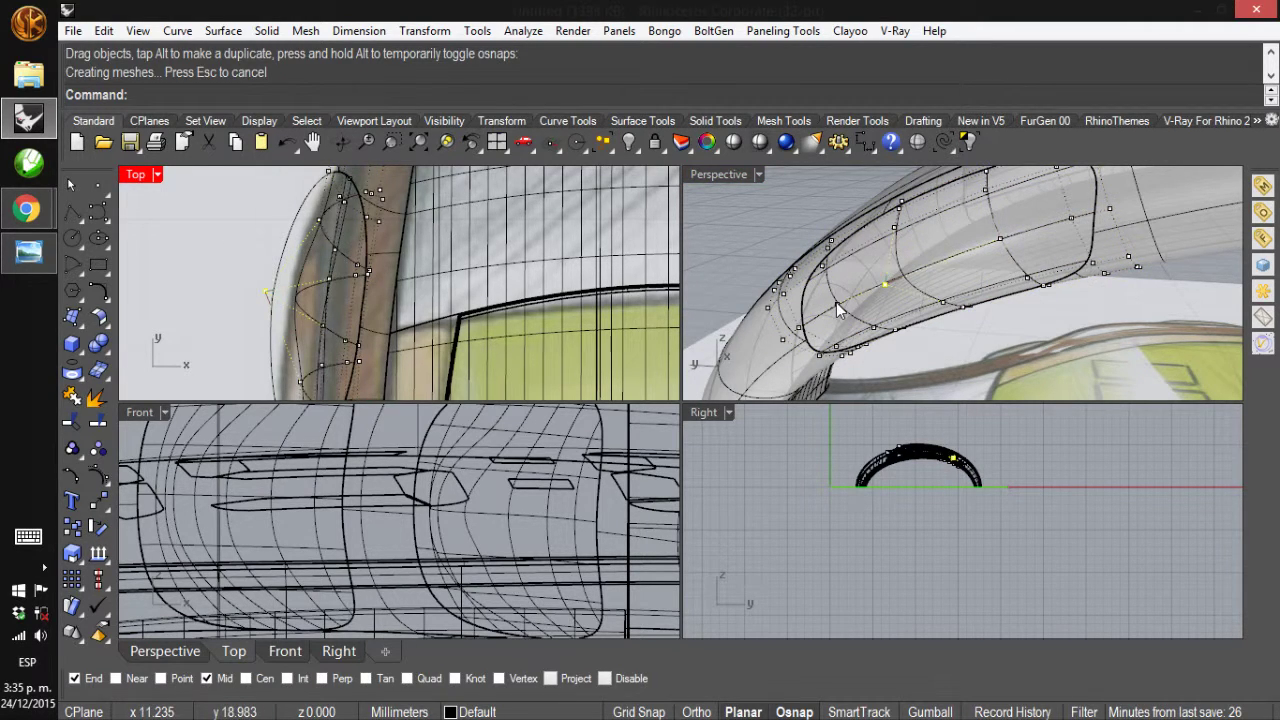
Add the four surface points around the middle one, move all five outward together, and pull the middle point back near the ellipse
{"action": "left_click", "coordinate": [838, 306], "text": "shift"}
{"action": "left_click", "coordinate": [1001, 243], "text": "shift"}
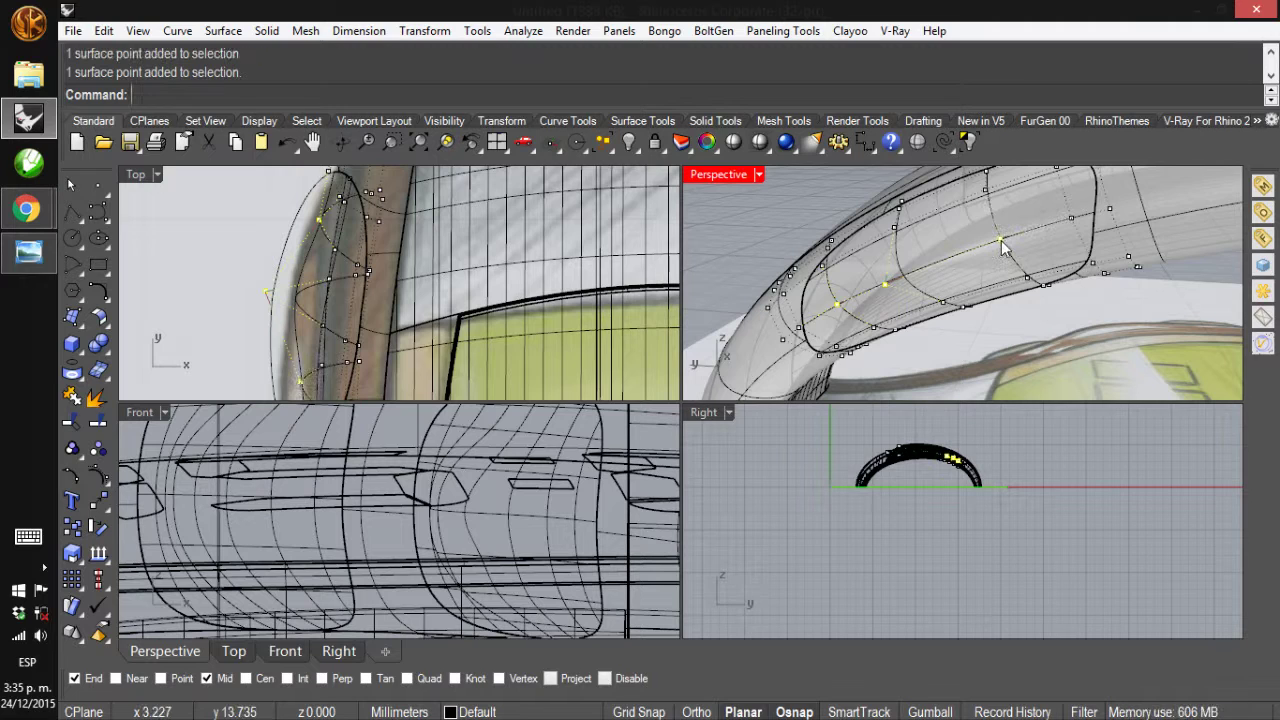
{"action": "left_click", "coordinate": [894, 228], "text": "shift"}
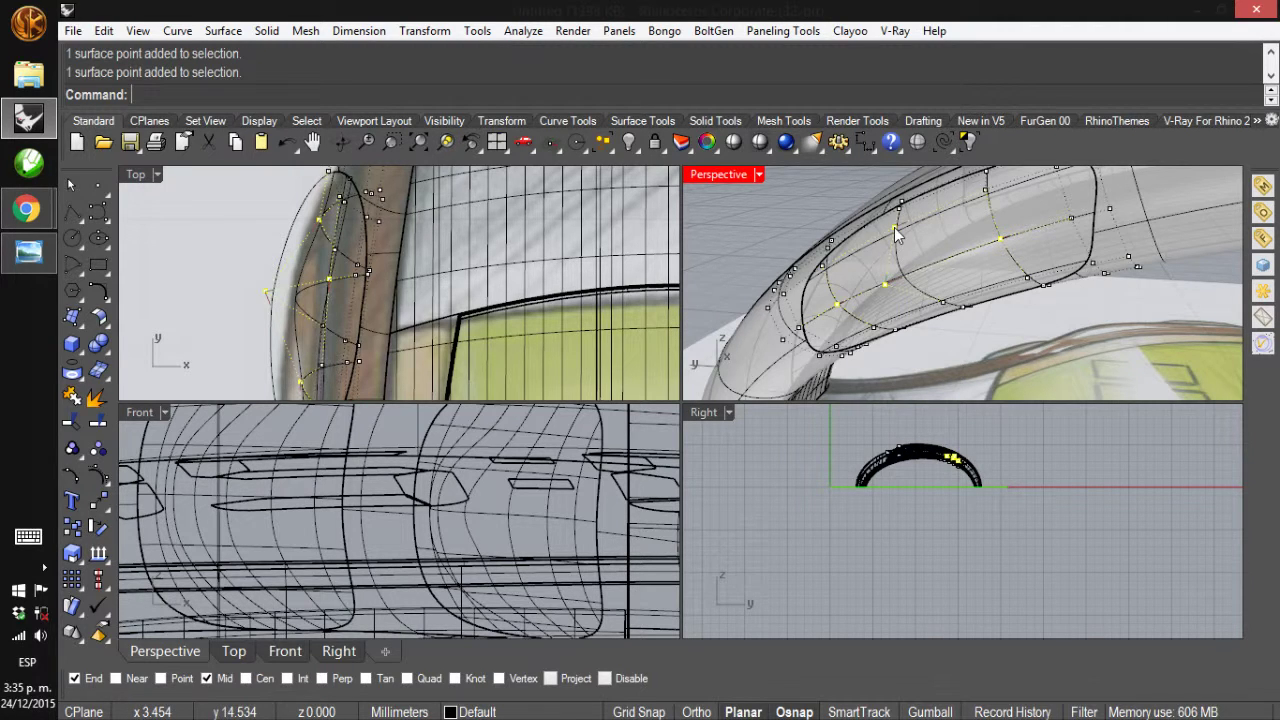
{"action": "left_click", "coordinate": [943, 302], "text": "shift"}
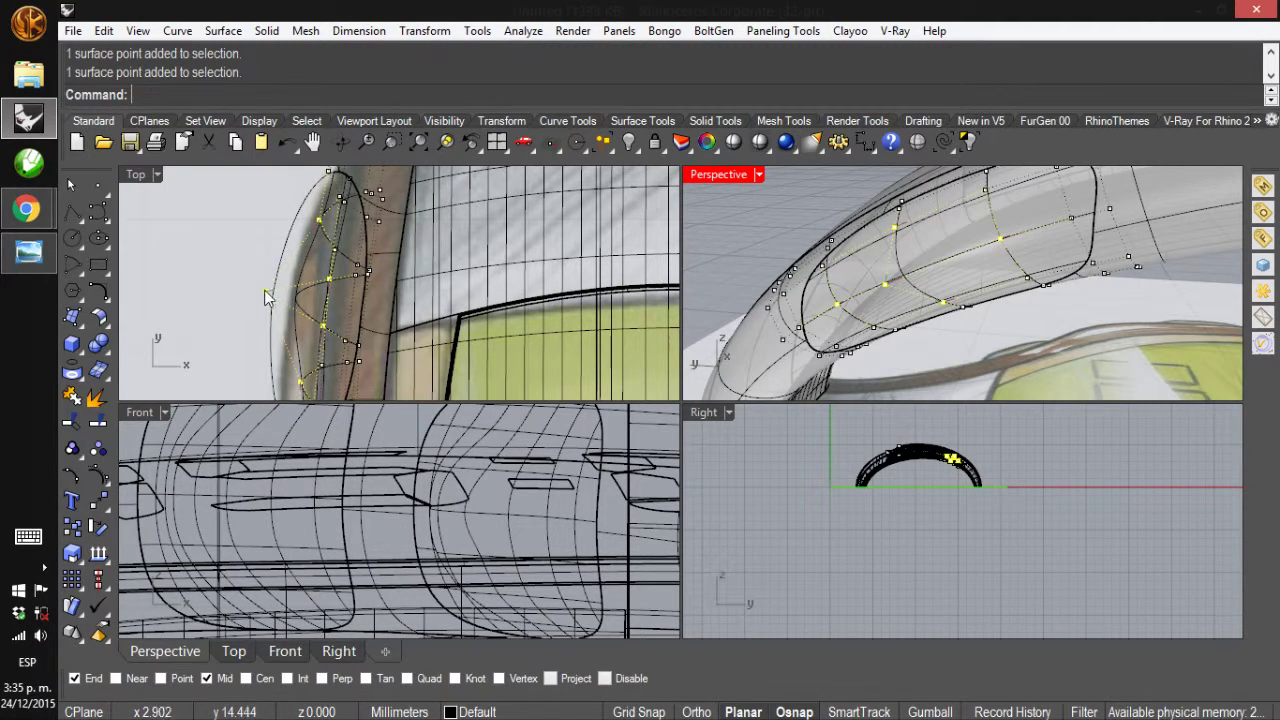
{"action": "mouse_move", "coordinate": [265, 296]}
{"action": "left_mouse_down"}
{"action": "mouse_move", "coordinate": [224, 290]}
{"action": "mouse_move", "coordinate": [264, 298]}
{"action": "left_mouse_up"}
{"action": "left_click", "coordinate": [224, 290], "text": "shift"}
Turn off the control points and examine how the bulged button surface meets the frame, comparing it with the lower round buttons
{"action": "right_click_drag", "start_coordinate": [938, 292], "coordinate": [842, 352]}
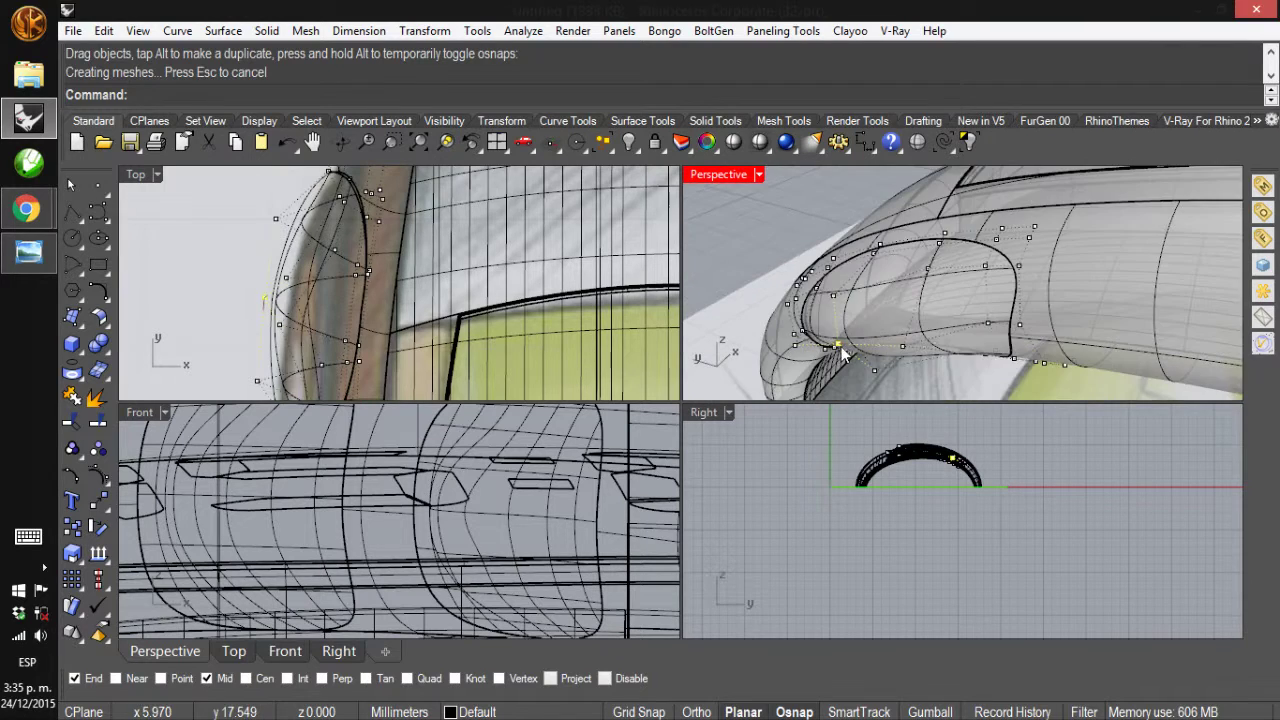
{"action": "scroll", "coordinate": [842, 352], "scroll_direction": "down", "scroll_amount": 5}
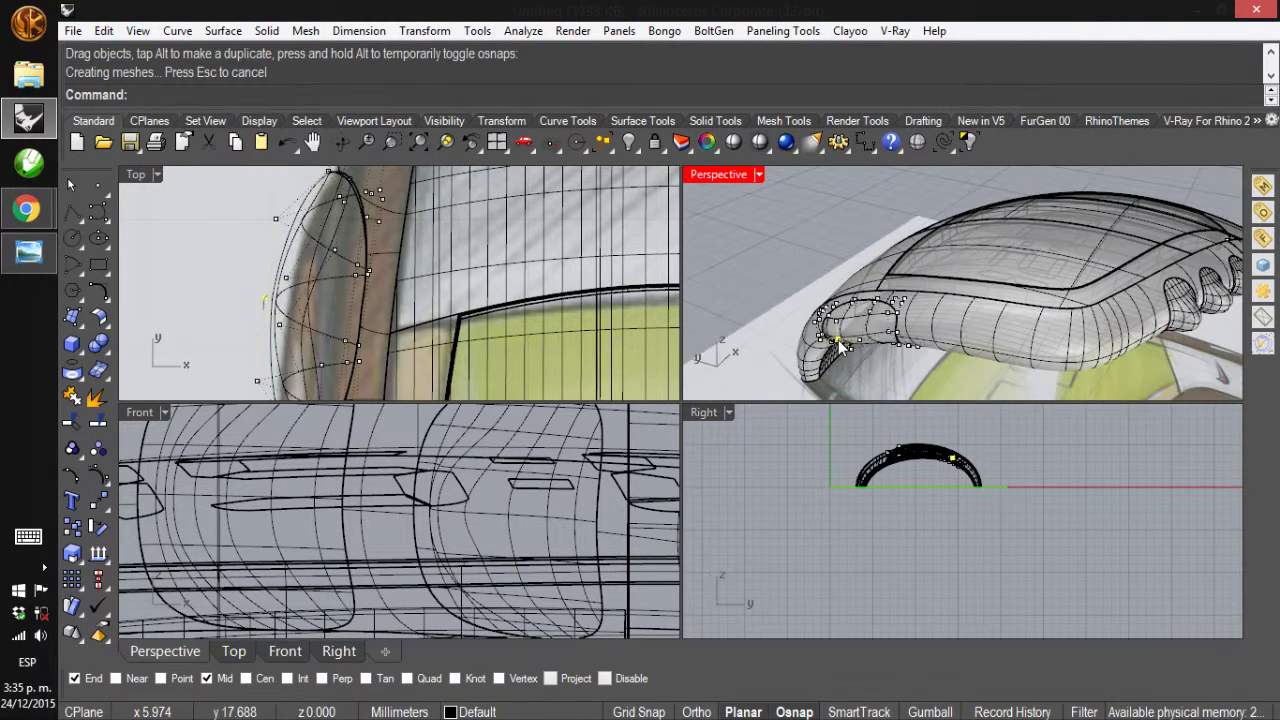
{"action": "scroll", "coordinate": [904, 336], "scroll_direction": "up", "scroll_amount": 5}
{"action": "scroll", "coordinate": [875, 331], "scroll_direction": "up", "scroll_amount": 3}
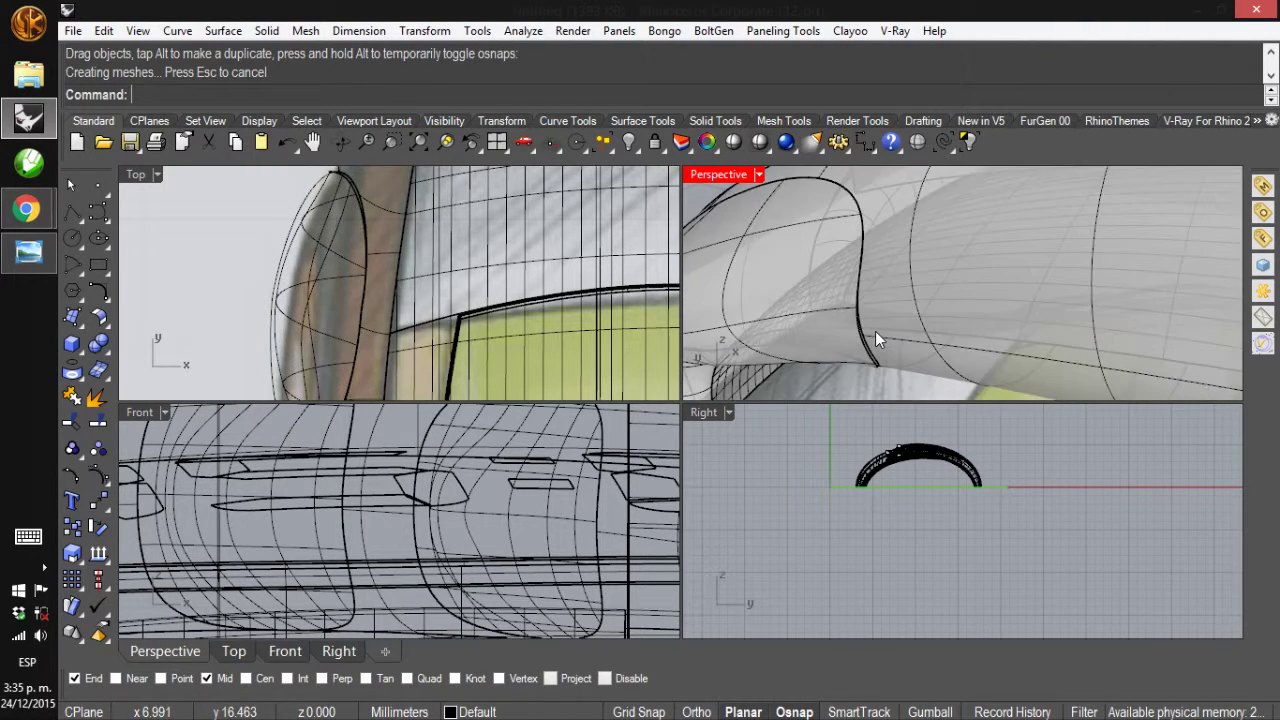
{"action": "scroll", "coordinate": [884, 301], "scroll_direction": "down", "scroll_amount": 8}
{"action": "right_click_drag", "start_coordinate": [884, 301], "coordinate": [875, 262]}
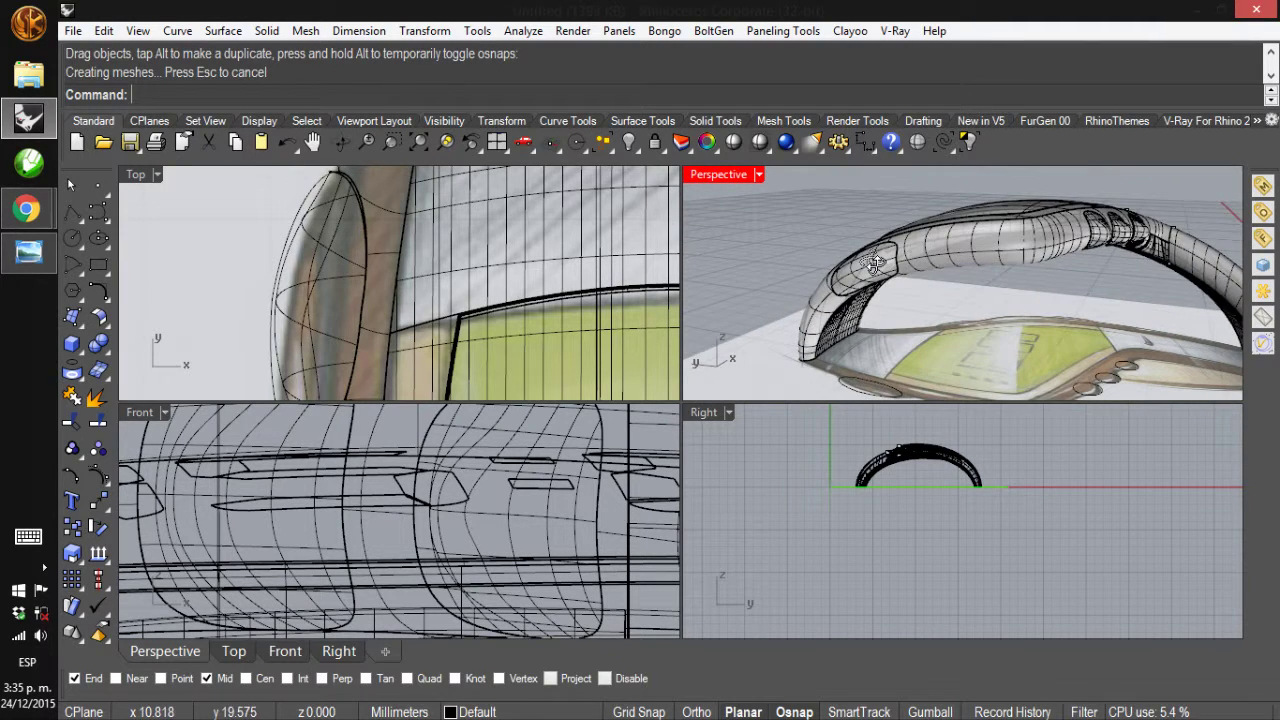
{"action": "scroll", "coordinate": [878, 258], "scroll_direction": "up", "scroll_amount": 10}
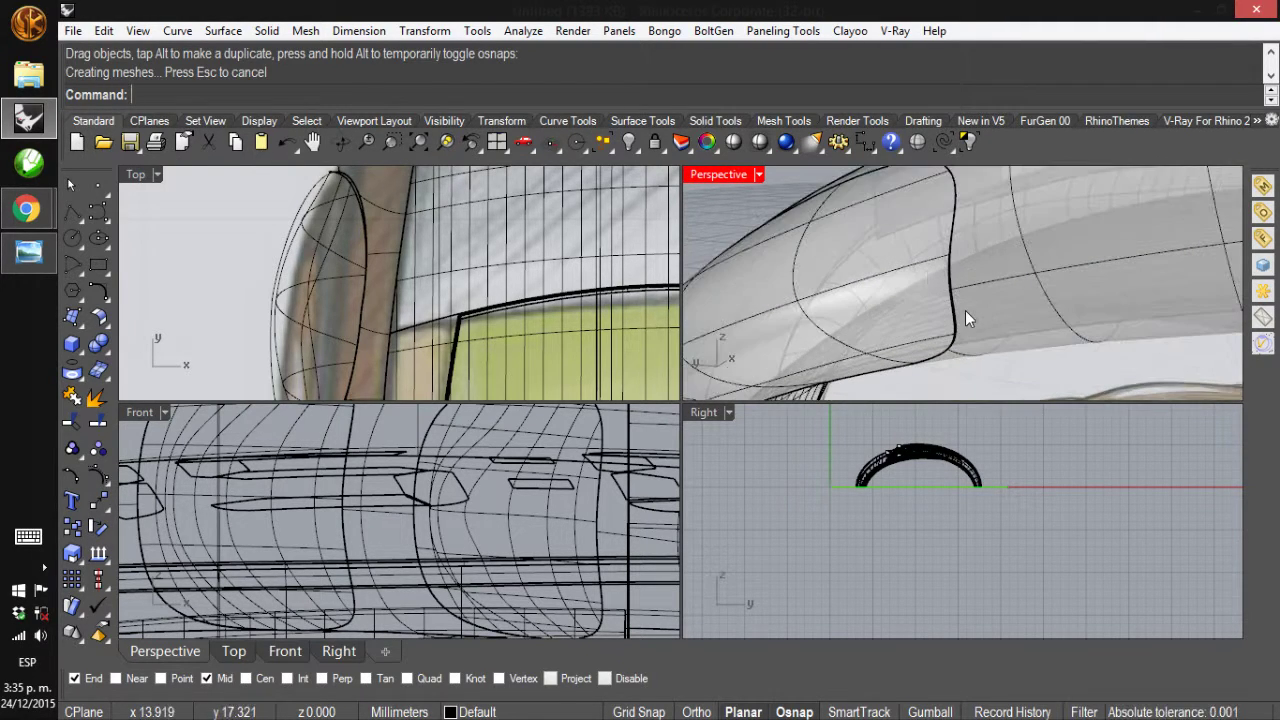
{"action": "scroll", "coordinate": [962, 310], "scroll_direction": "down", "scroll_amount": 4}
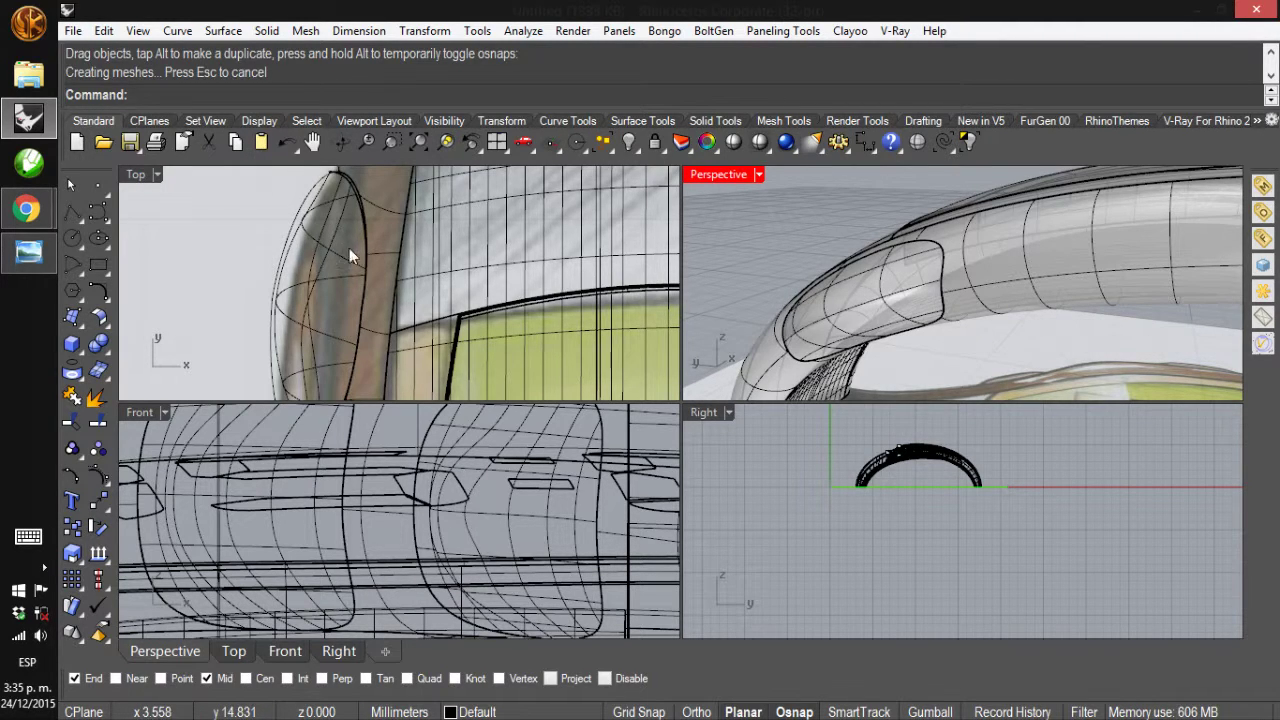
{"action": "scroll", "coordinate": [400, 260], "scroll_direction": "down", "scroll_amount": 5}
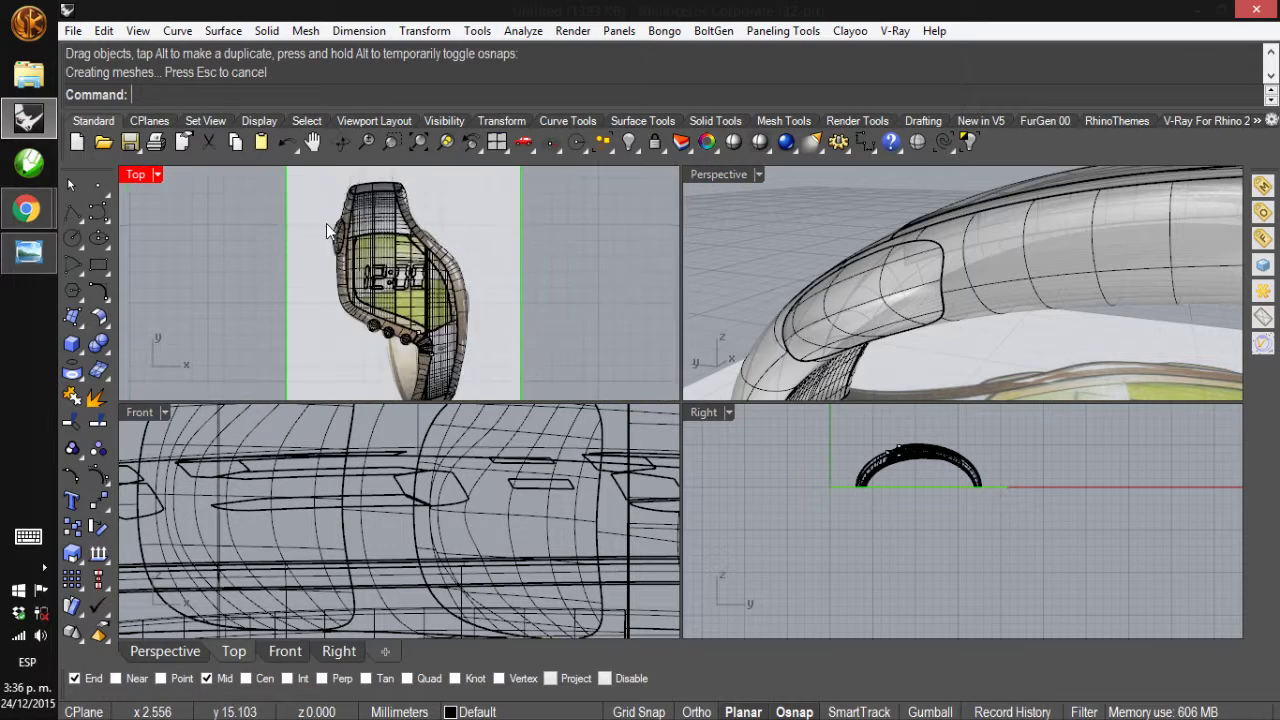
{"action": "scroll", "coordinate": [368, 338], "scroll_direction": "up", "scroll_amount": 5}
{"action": "scroll", "coordinate": [368, 338], "scroll_direction": "up", "scroll_amount": 5}
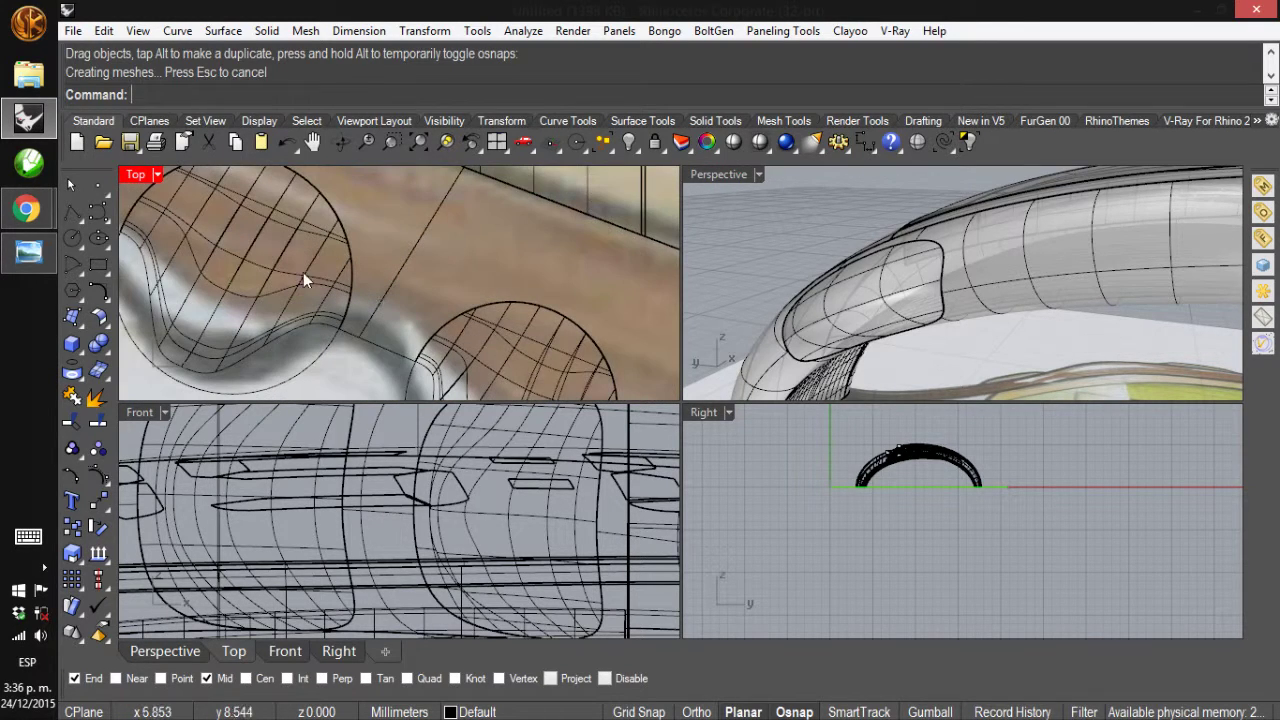
{"action": "scroll", "coordinate": [432, 326], "scroll_direction": "down", "scroll_amount": 6}
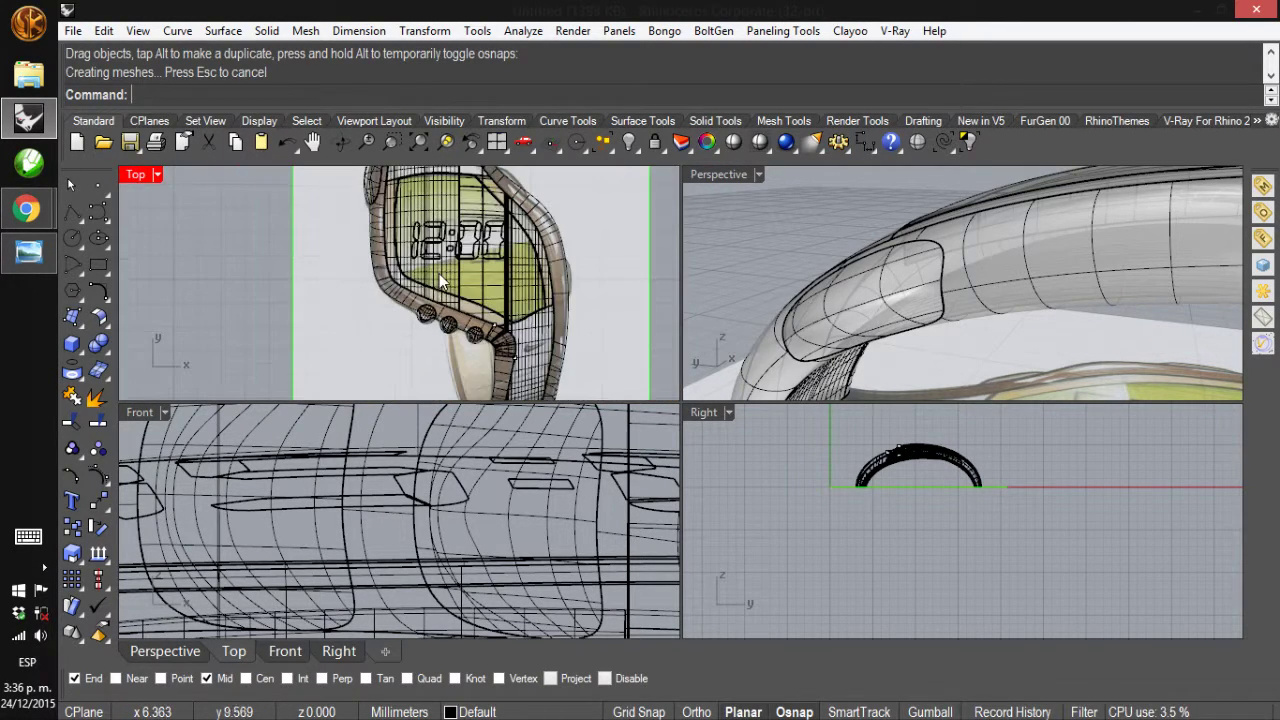
{"action": "scroll", "coordinate": [391, 256], "scroll_direction": "up", "scroll_amount": 4}
{"action": "right_click_drag", "start_coordinate": [406, 213], "coordinate": [415, 259]}
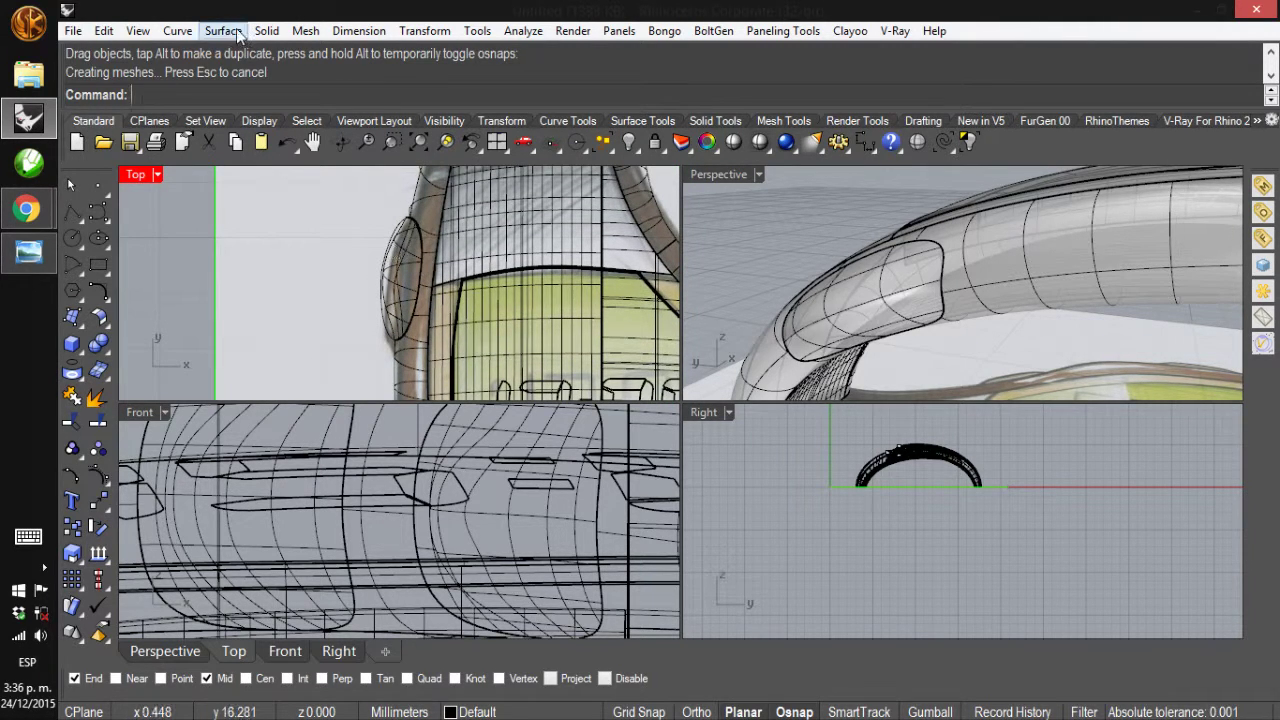
Start a pipe and chain-select the edges of the bulged button's whole outline as its rail
{"action": "left_click", "coordinate": [266, 30]}
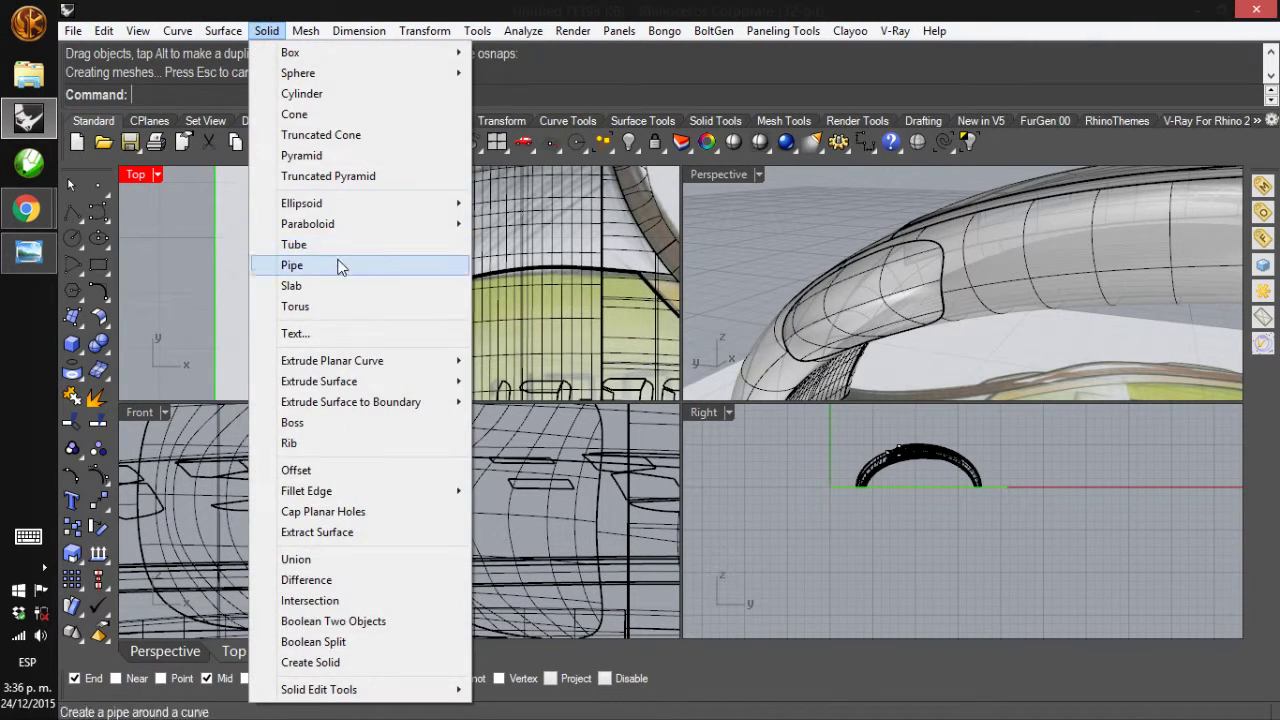
{"action": "left_click", "coordinate": [338, 265]}
{"action": "left_click", "coordinate": [413, 218]}
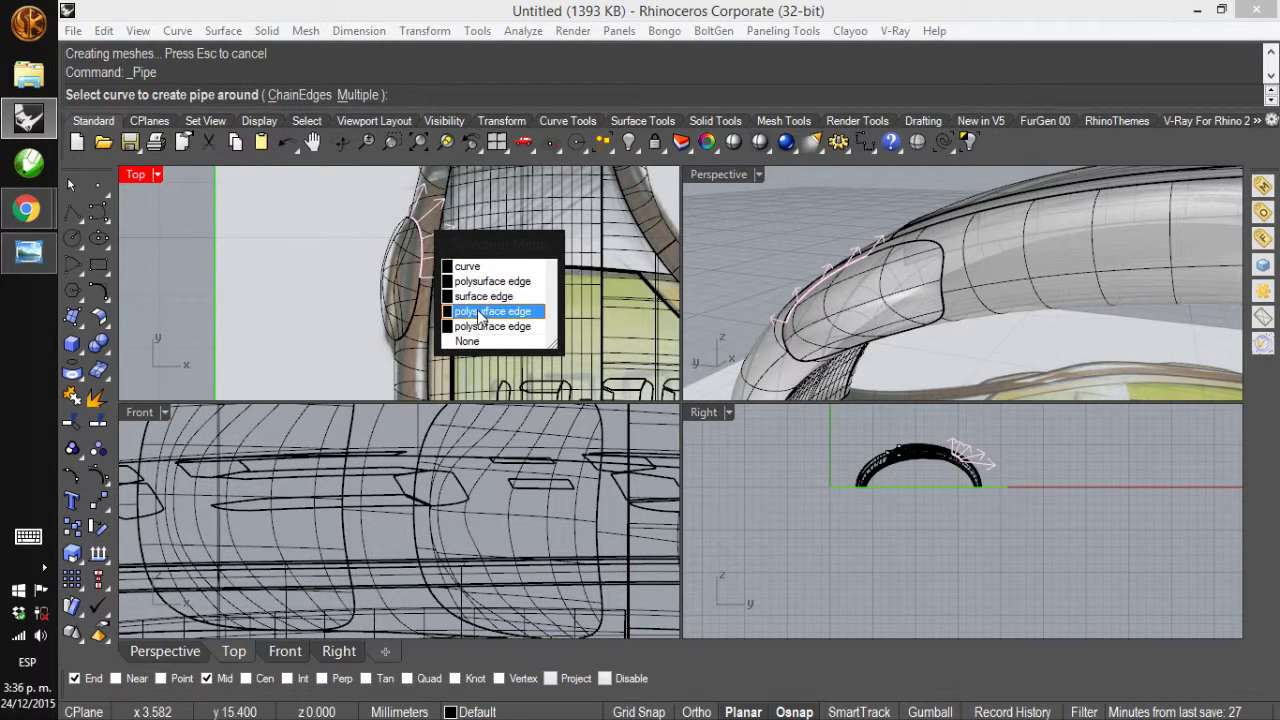
{"action": "left_click", "coordinate": [288, 95]}
{"action": "left_click", "coordinate": [288, 95]}
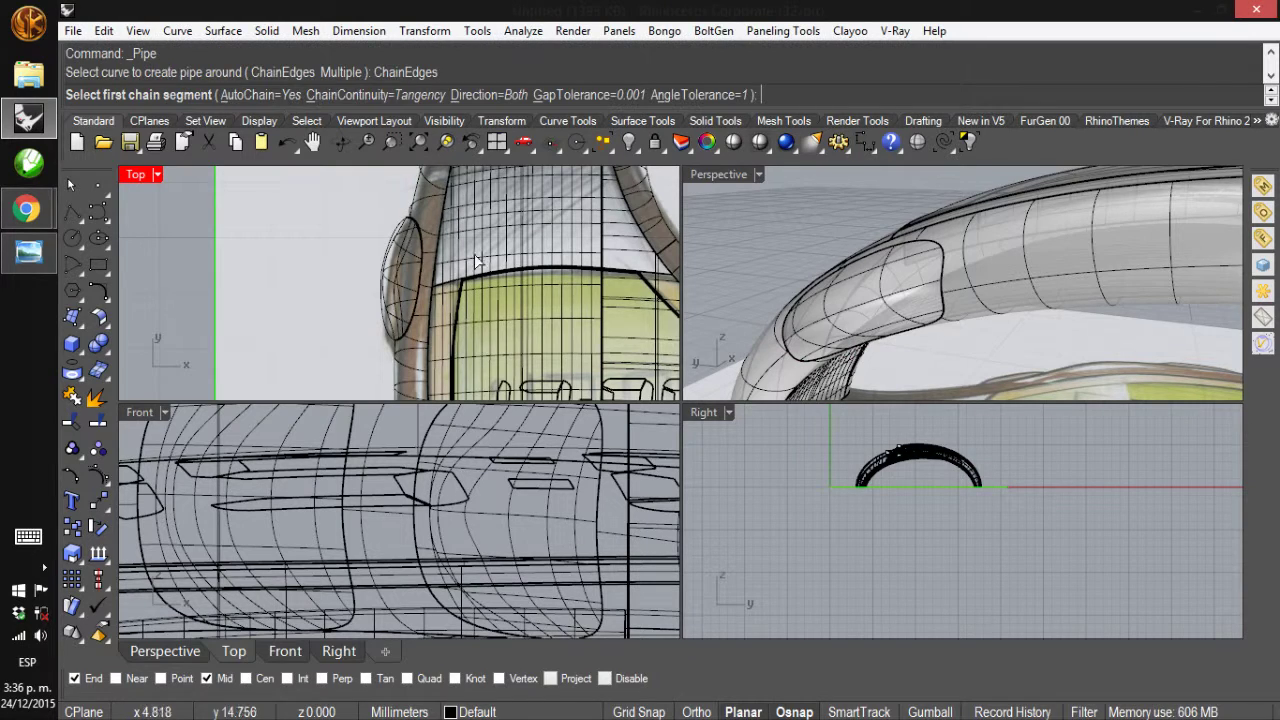
{"action": "left_click", "coordinate": [420, 221]}
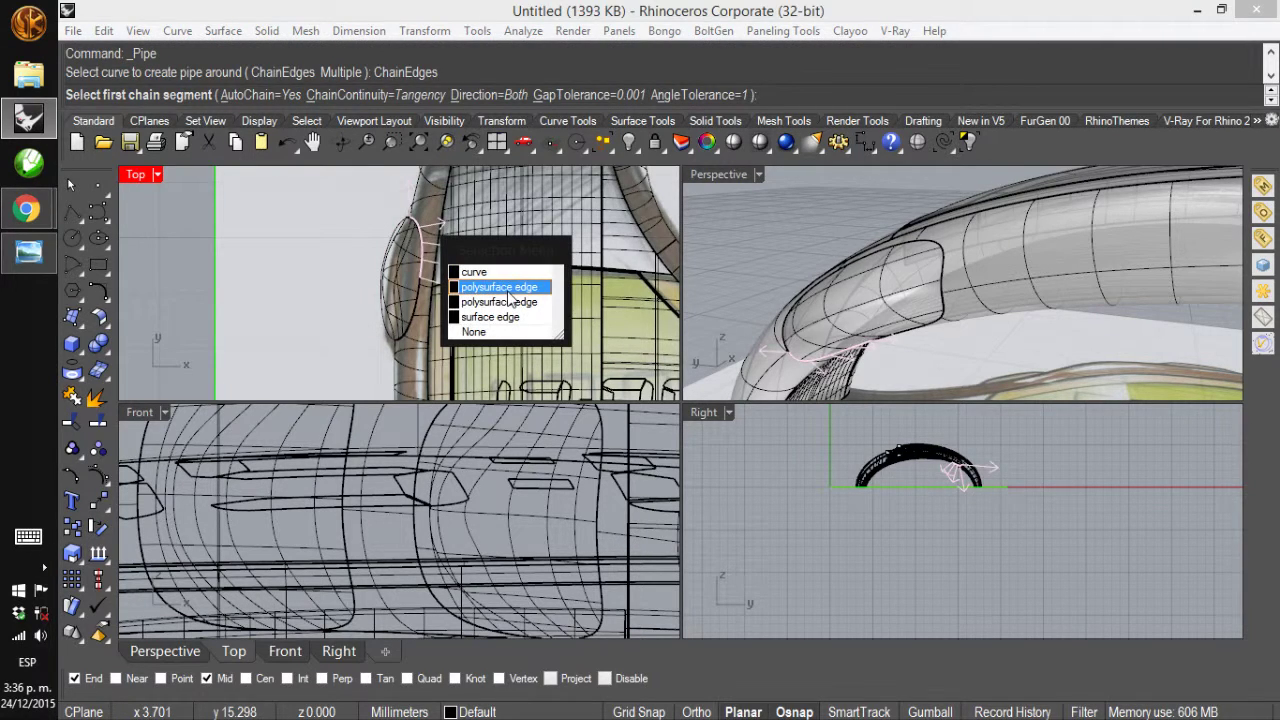
{"action": "left_click", "coordinate": [458, 281]}
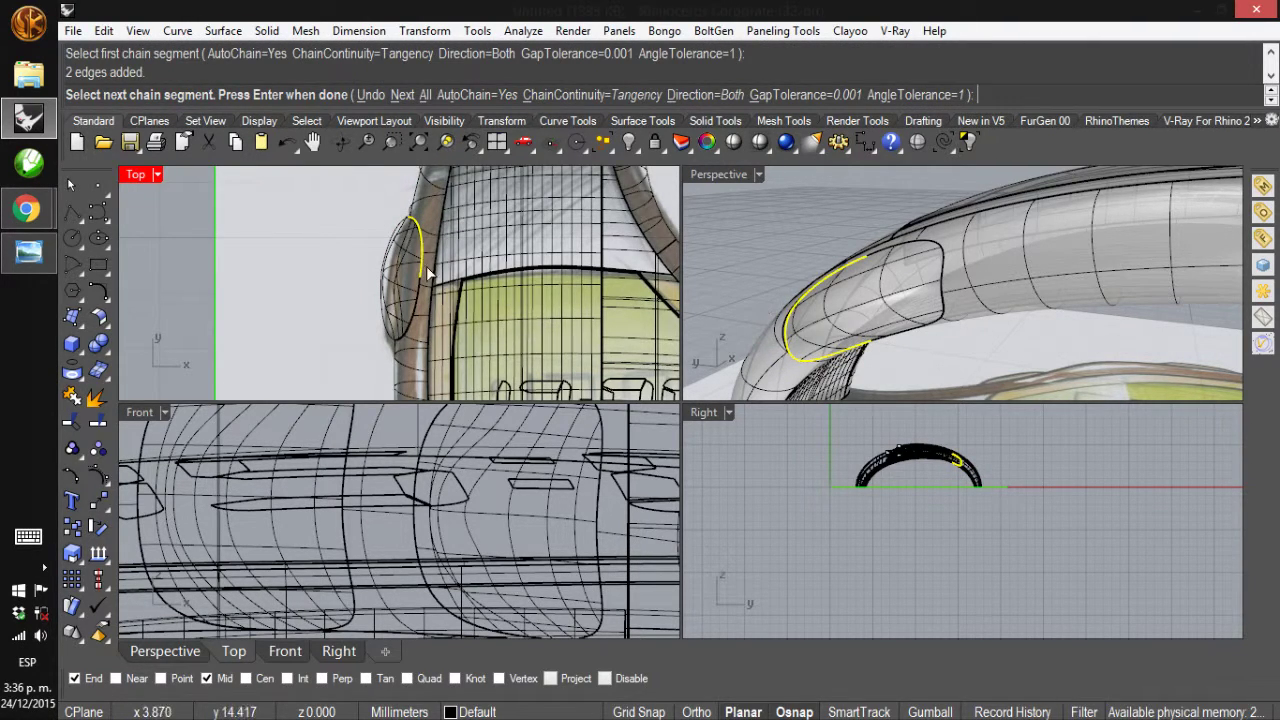
{"action": "scroll", "coordinate": [419, 293], "scroll_direction": "up", "scroll_amount": 10}
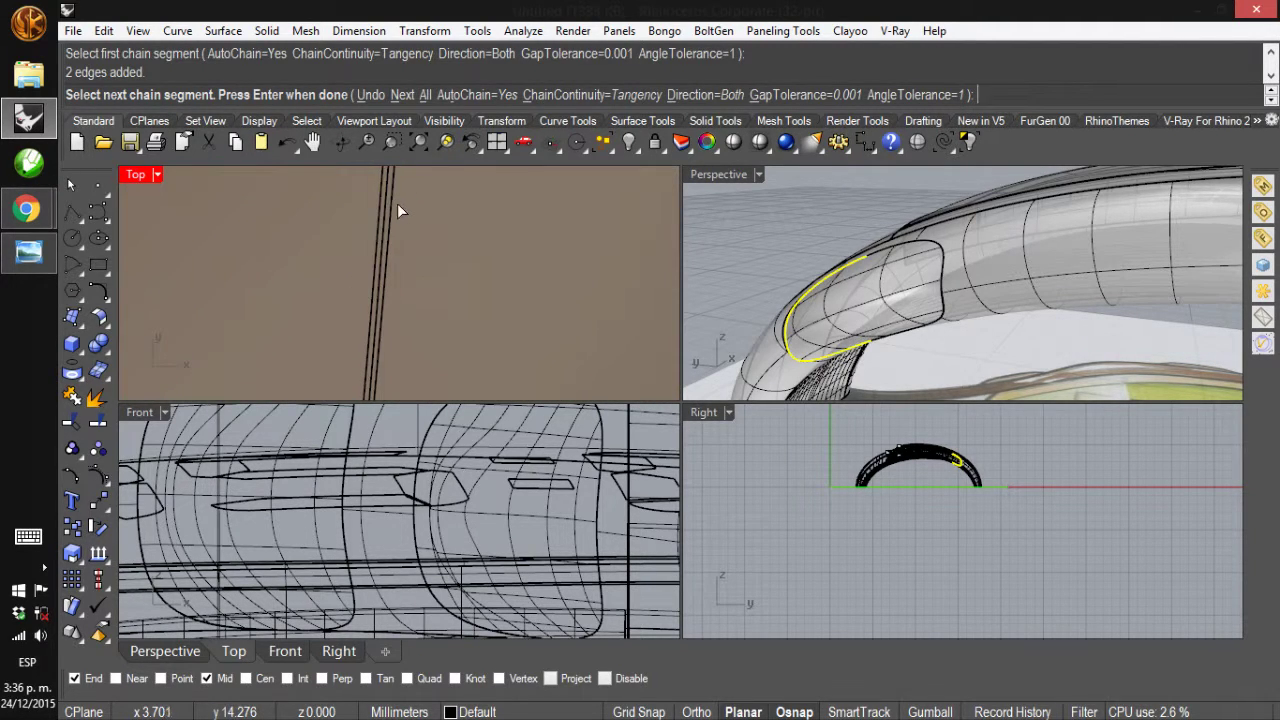
{"action": "left_click", "coordinate": [397, 208]}
{"action": "left_click", "coordinate": [462, 270]}
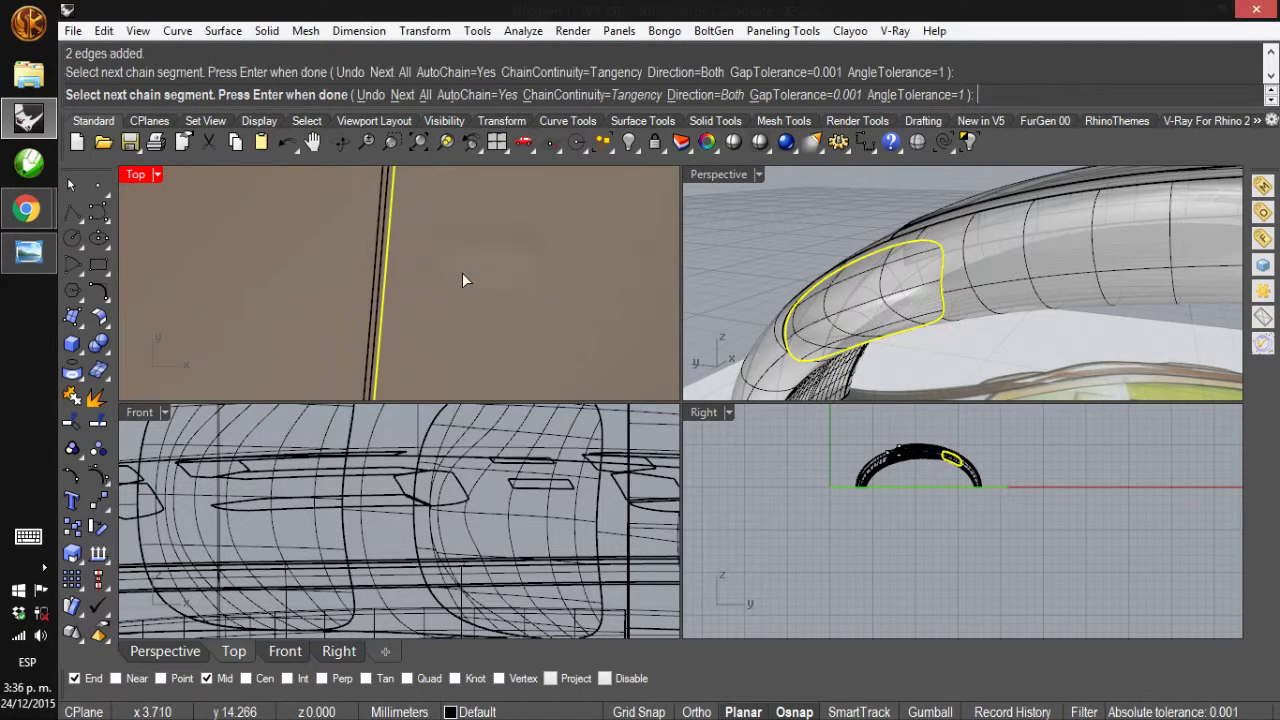
Try a closed pipe with a radius of about 1 mm around the chained button edges, and undo it
{"action": "scroll", "coordinate": [462, 275], "scroll_direction": "down", "scroll_amount": 3}
{"action": "key", "text": "Return"}
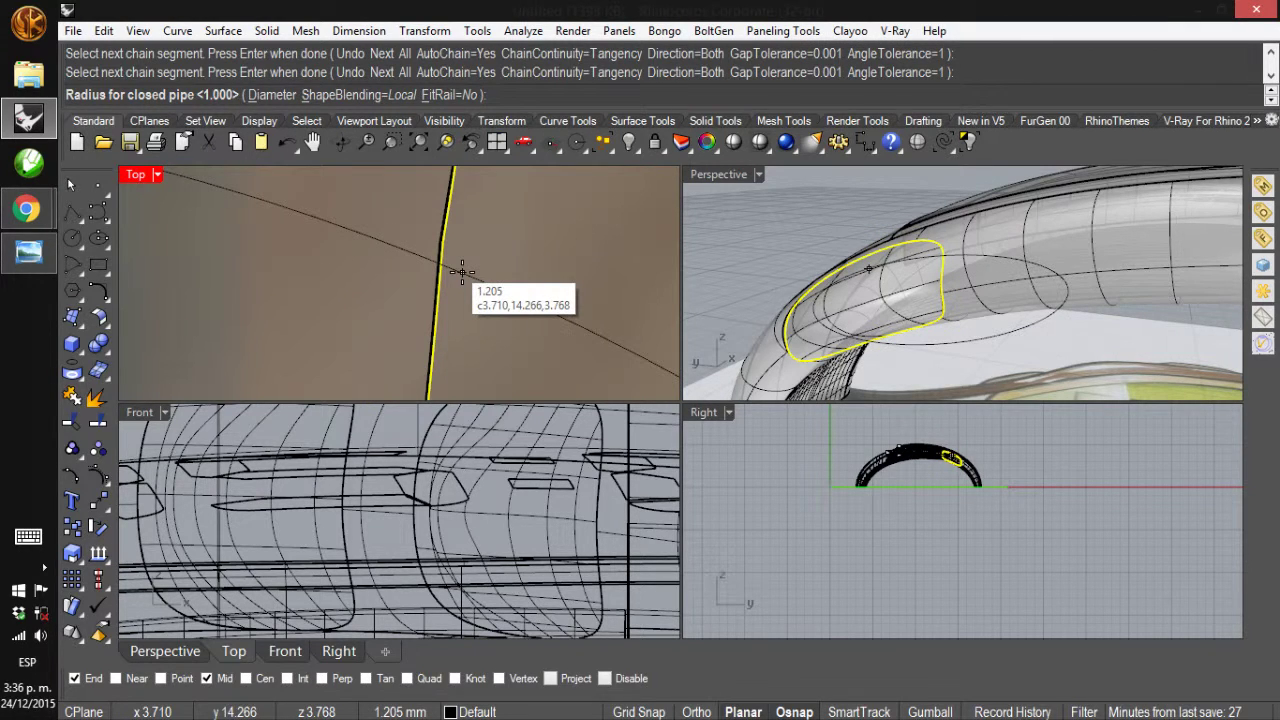
{"action": "left_click", "coordinate": [462, 270]}
{"action": "key", "text": "Return"}
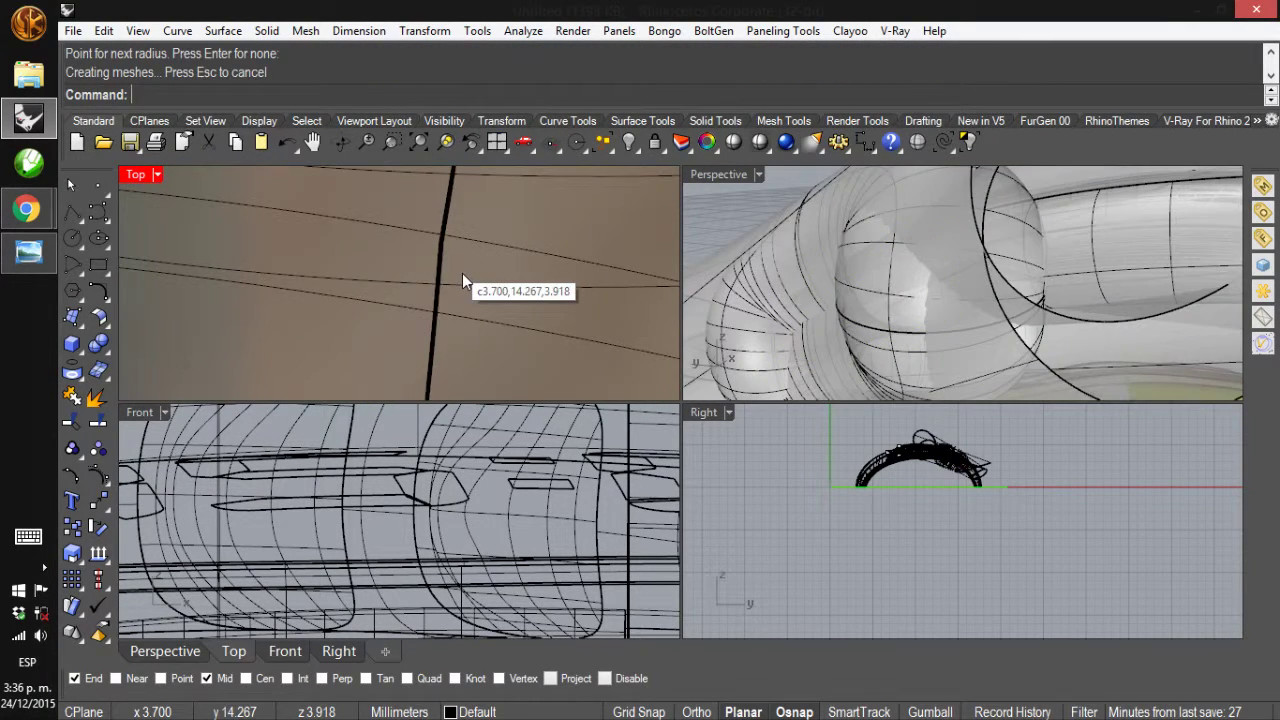
{"action": "scroll", "coordinate": [462, 273], "scroll_direction": "down", "scroll_amount": 2}
{"action": "scroll", "coordinate": [462, 273], "scroll_direction": "down", "scroll_amount": 3}
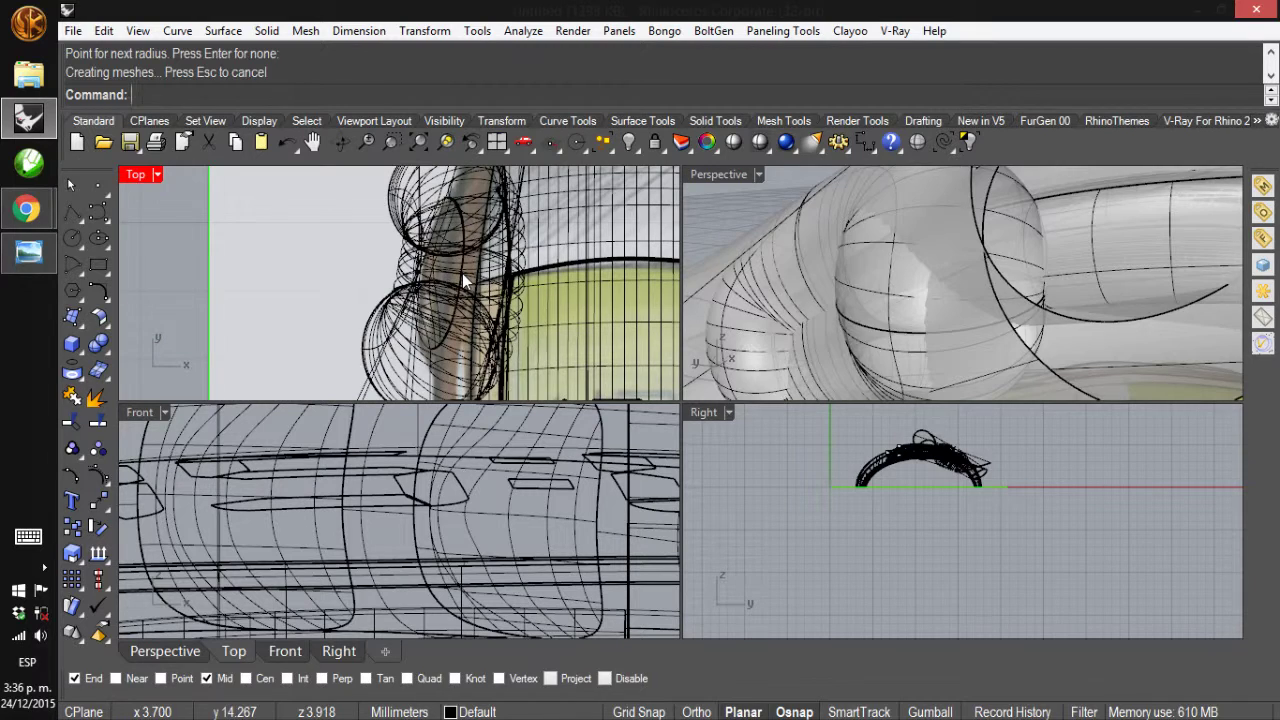
{"action": "key", "text": "ctrl+z"}
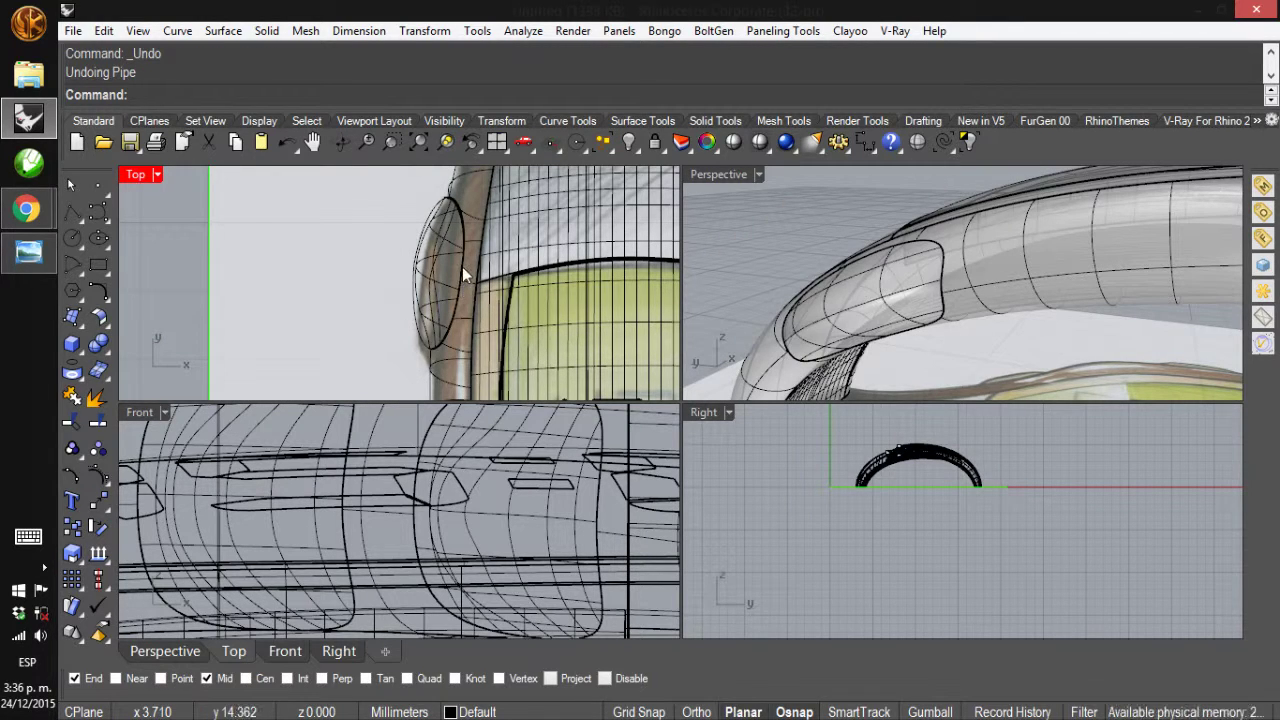
Project the side button's ellipse onto the watch frame in the Top view, keeping the input curve
{"action": "left_click", "coordinate": [425, 222]}
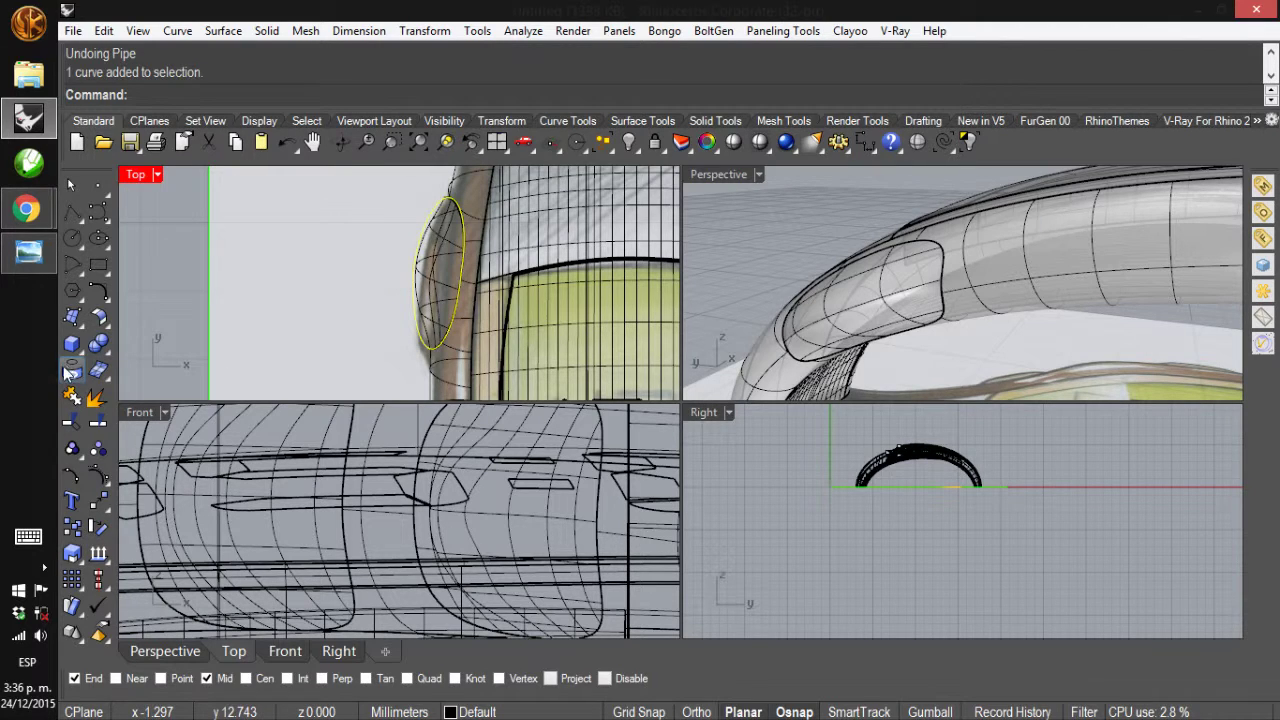
{"action": "left_click", "coordinate": [457, 202]}
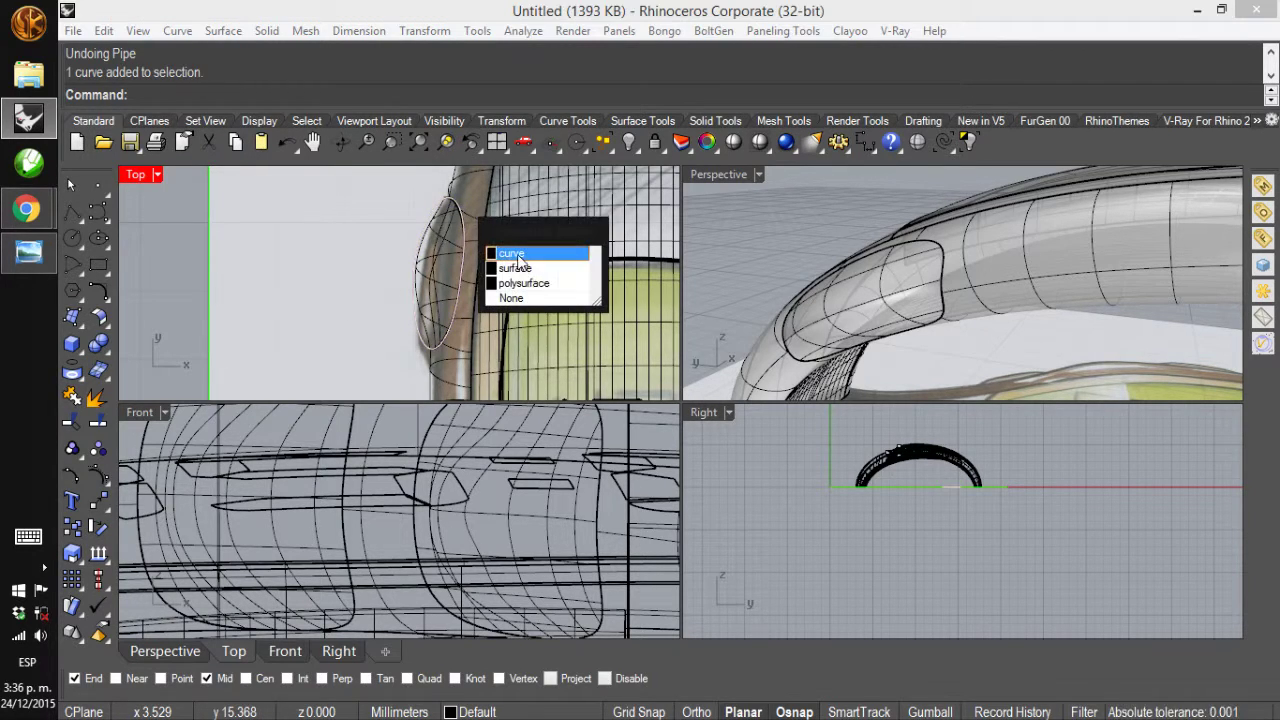
{"action": "key", "text": "Escape"}
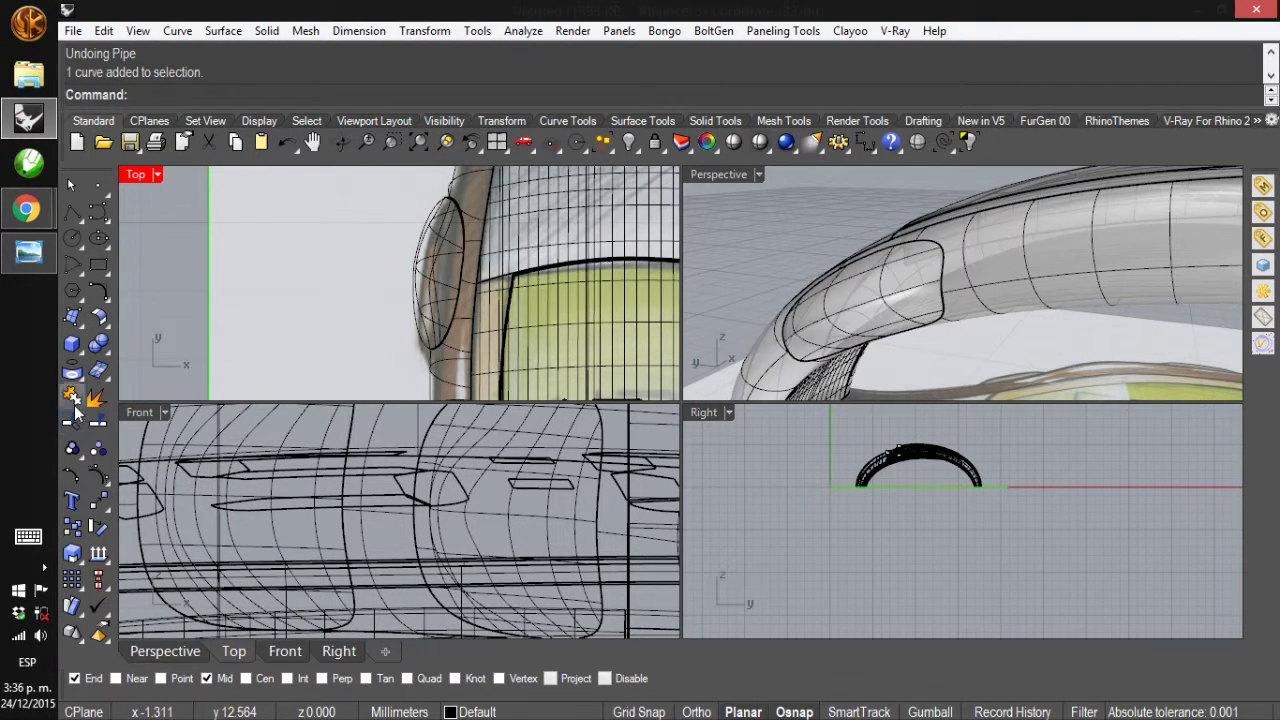
{"action": "left_click", "coordinate": [428, 214]}
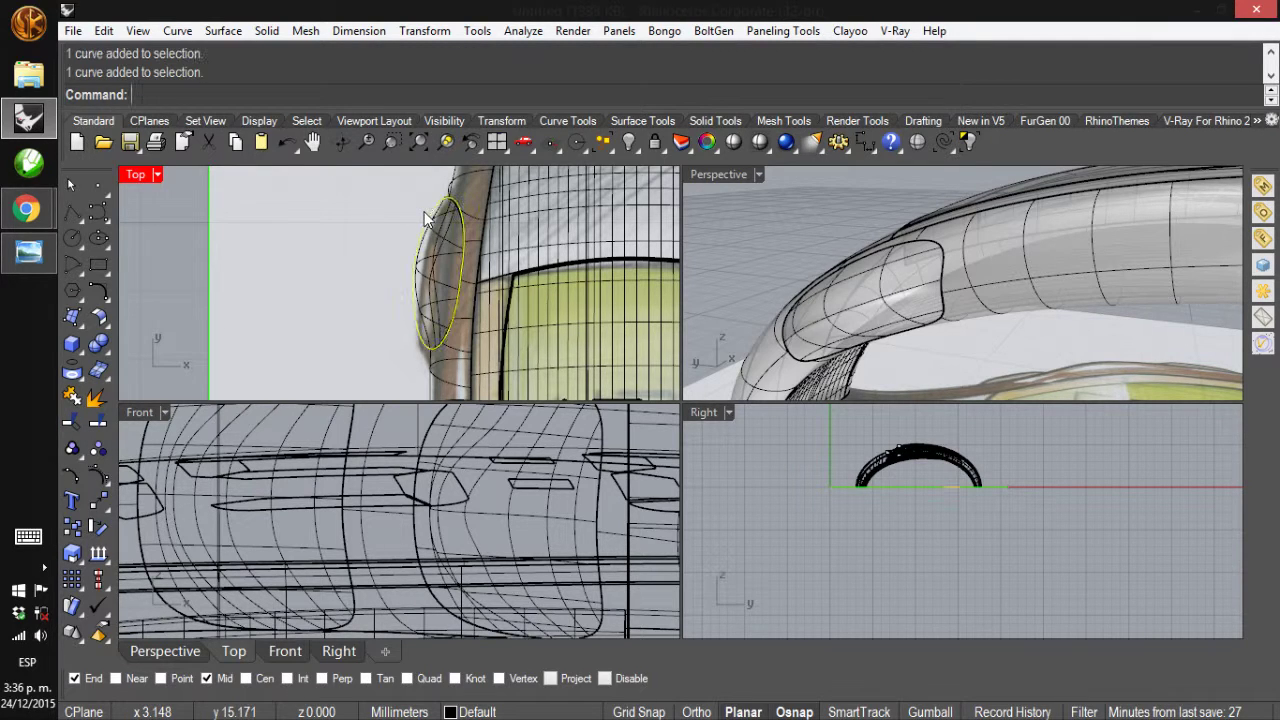
{"action": "left_click", "coordinate": [72, 371]}
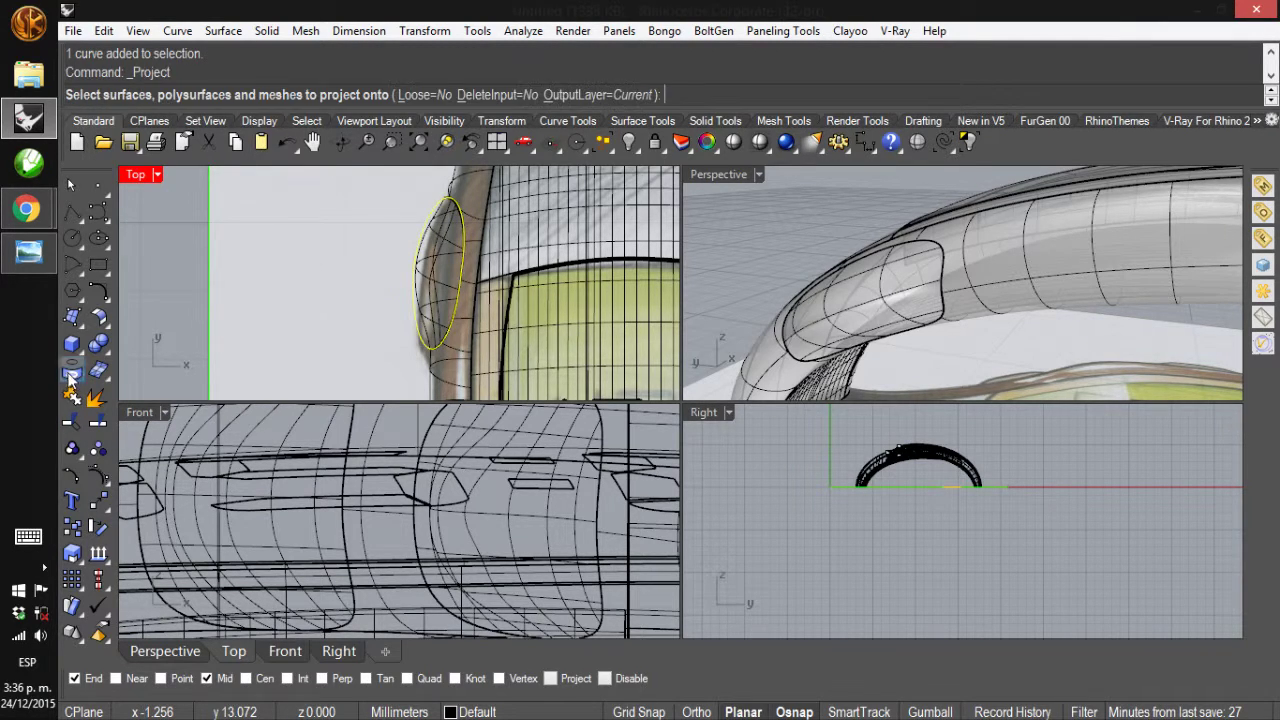
{"action": "left_click", "coordinate": [461, 185]}
{"action": "key", "text": "Return"}
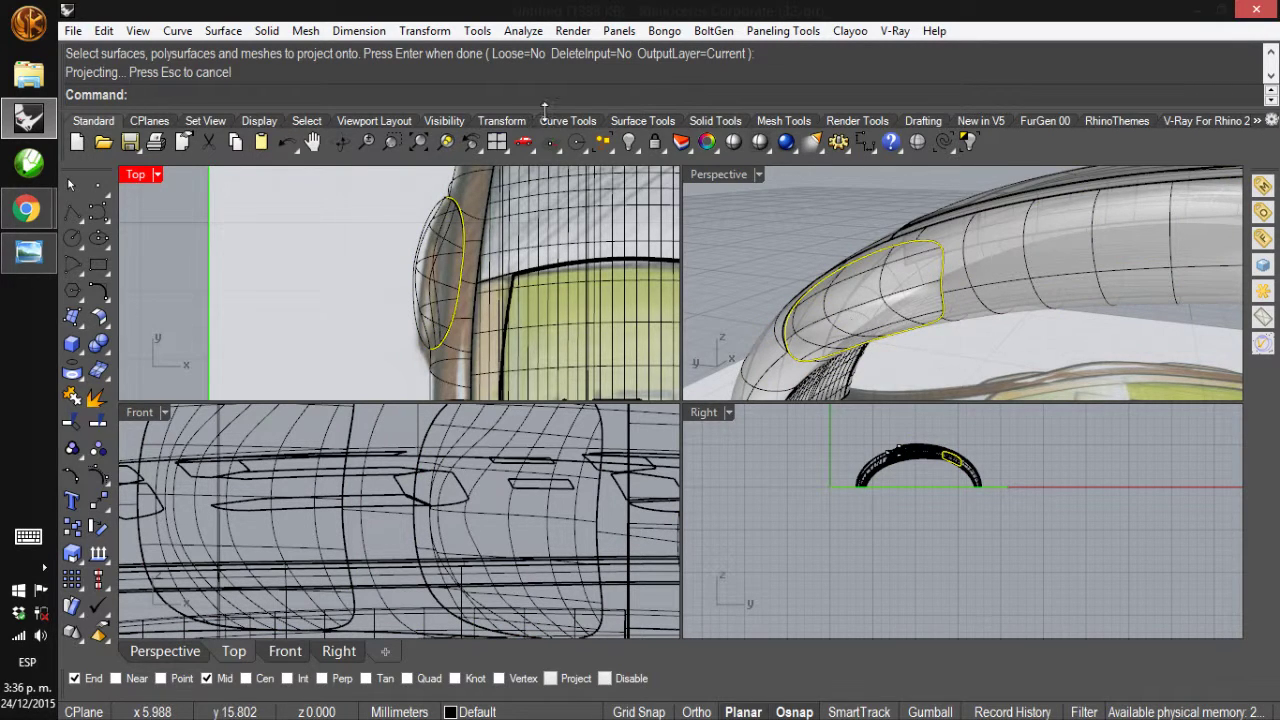
Try a closed pipe of radius 0.01 mm around the projected button curves and undo it
{"action": "left_click", "coordinate": [266, 30]}
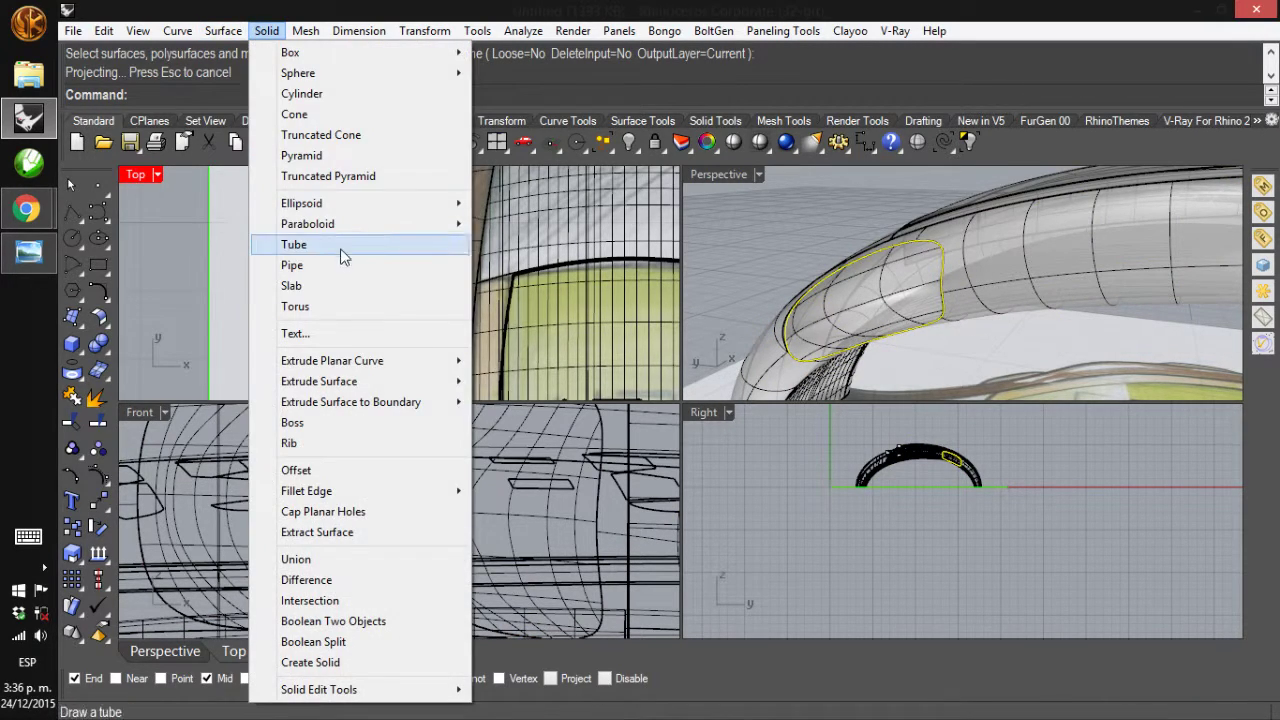
{"action": "left_click", "coordinate": [343, 265]}
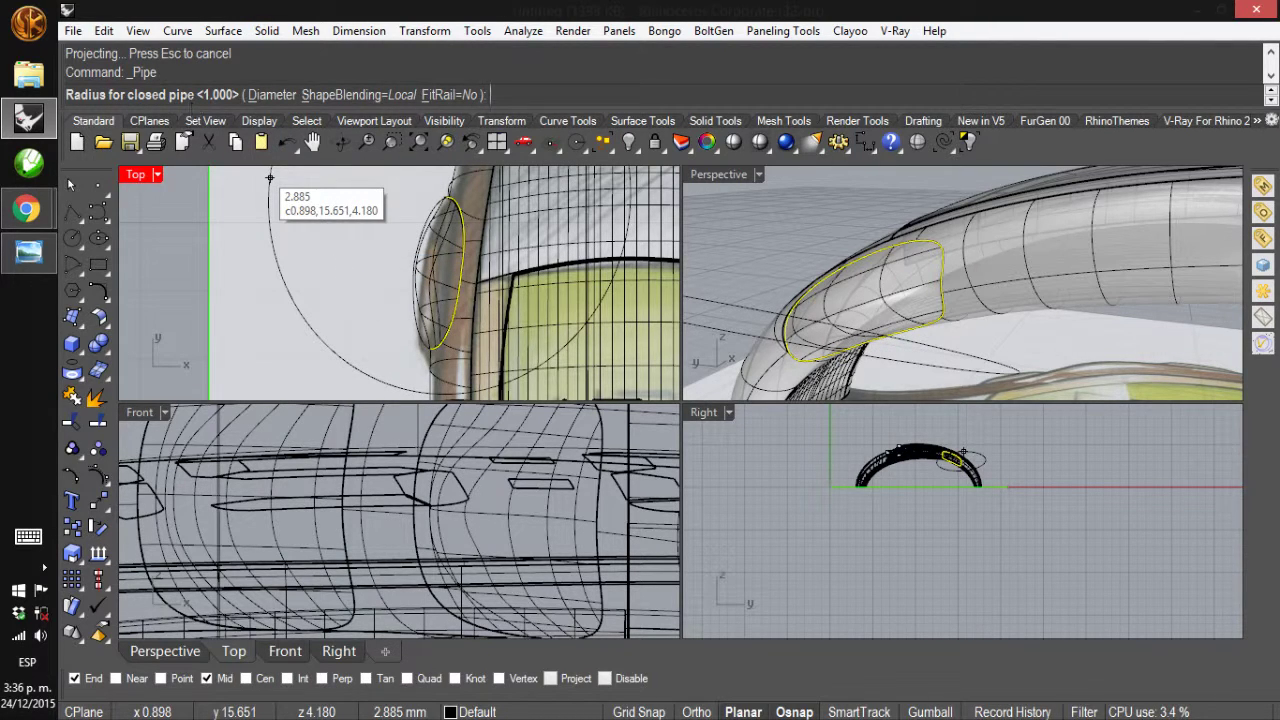
{"action": "type", "text": ".01"}
{"action": "key", "text": "Return"}
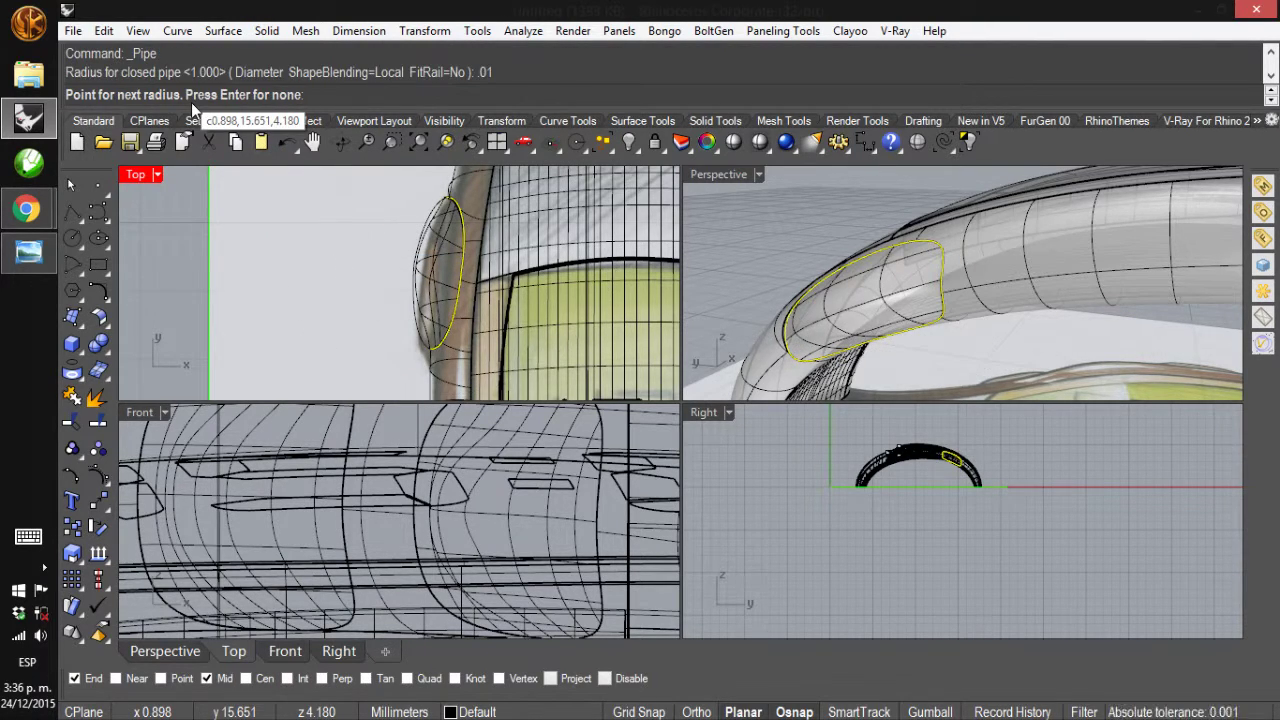
{"action": "key", "text": "Return"}
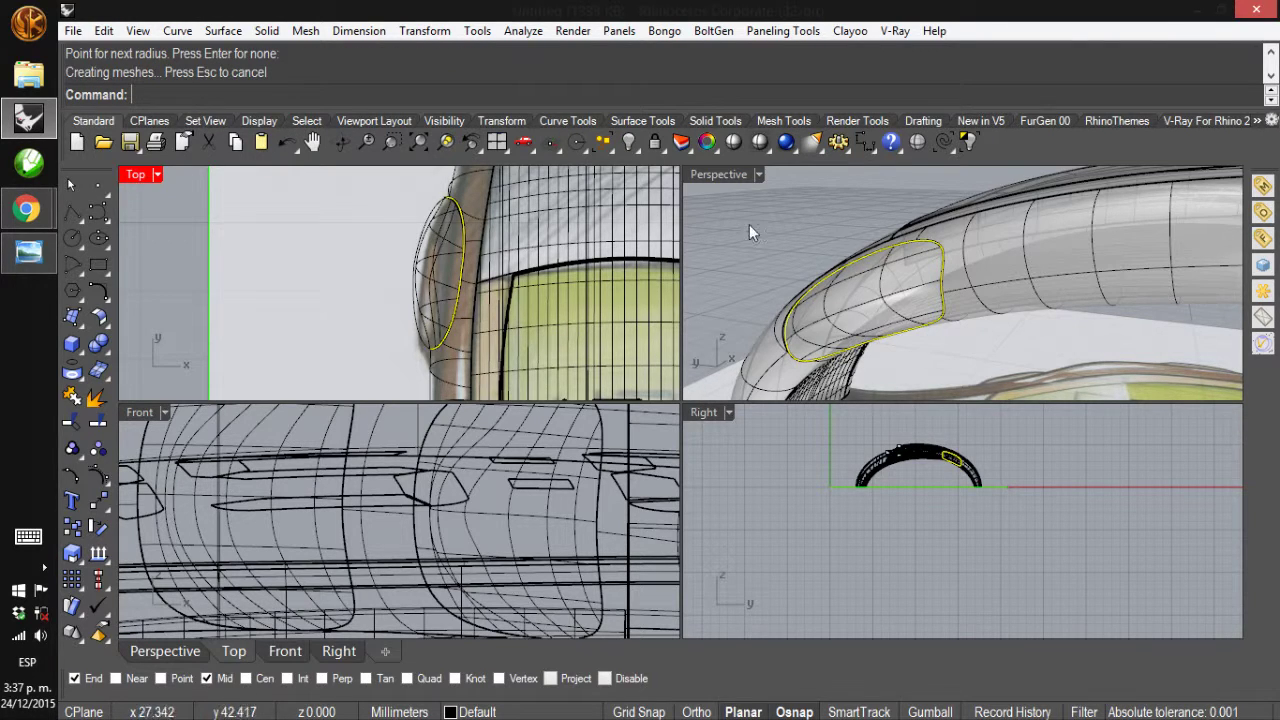
{"action": "scroll", "coordinate": [946, 246], "scroll_direction": "up", "scroll_amount": 5}
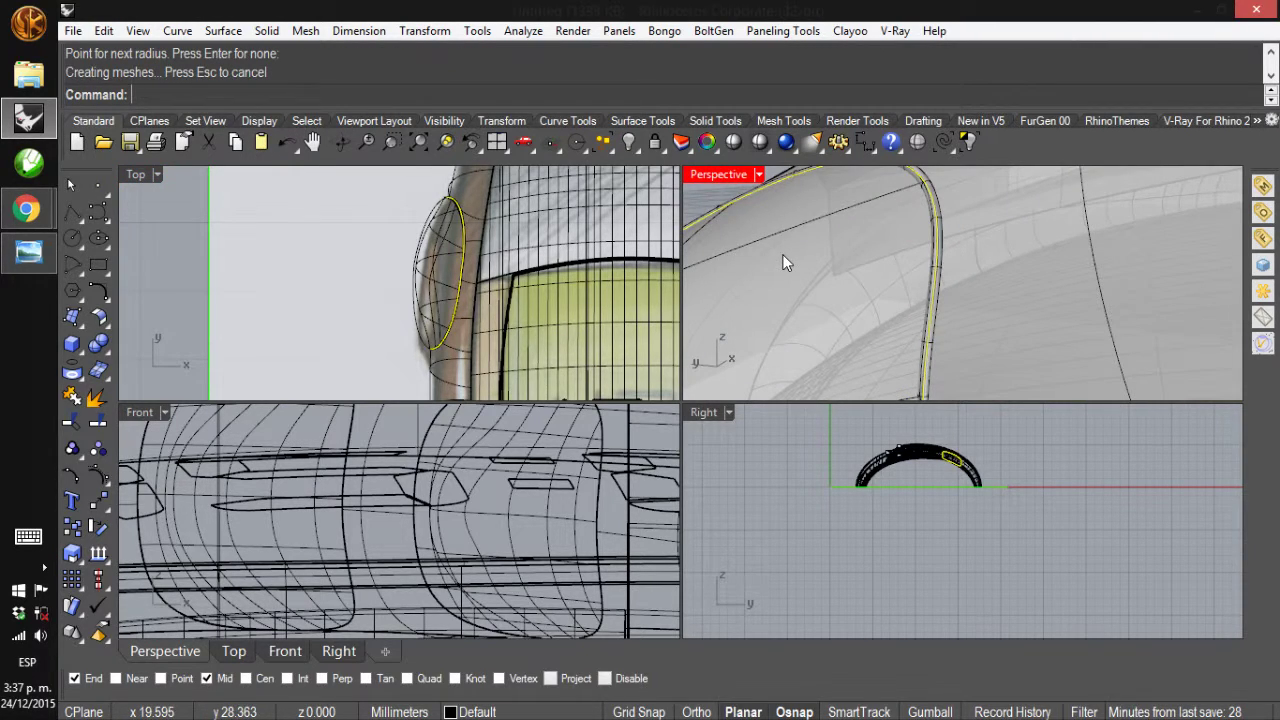
{"action": "key", "text": "ctrl+z"}
Try to pipe the projected button curves with a radius of 0.3 mm
{"action": "key", "text": "Return"}
{"action": "left_click", "coordinate": [463, 234]}
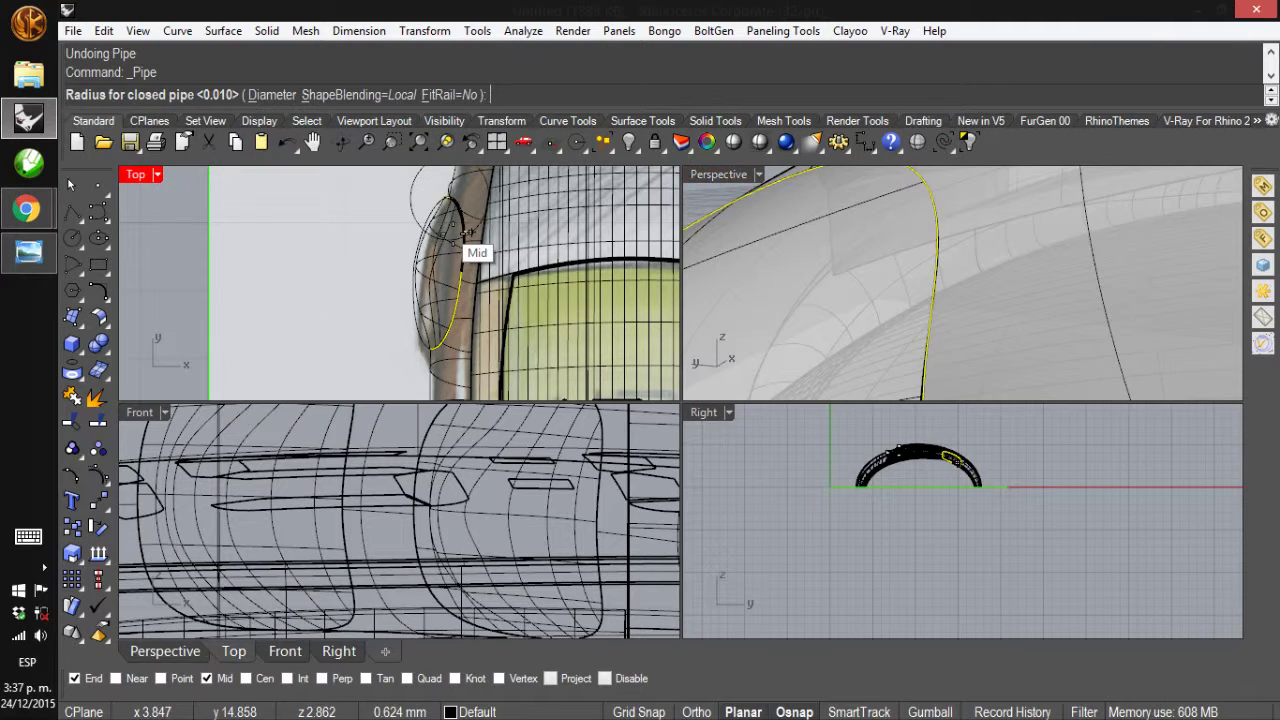
{"action": "type", "text": "0.5"}
{"action": "key", "text": "Return"}
{"action": "key", "text": "Return"}
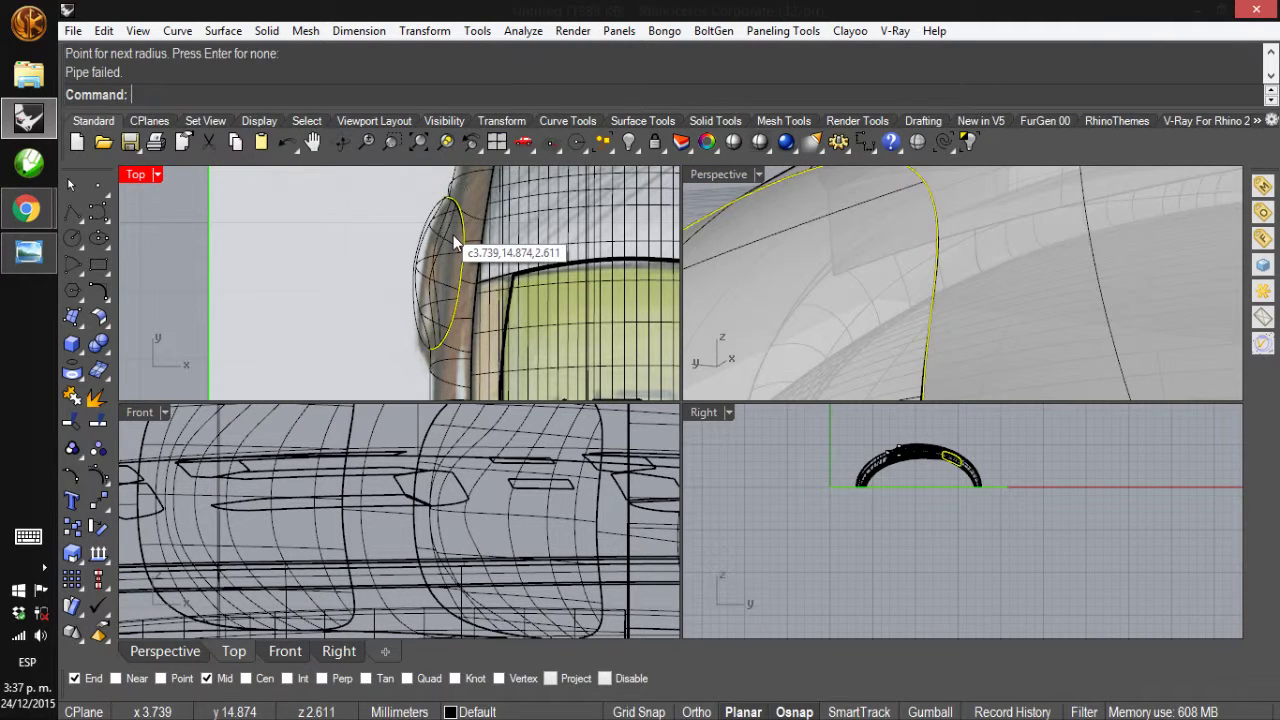
{"action": "key", "text": "Return"}
{"action": "key", "text": "Return"}
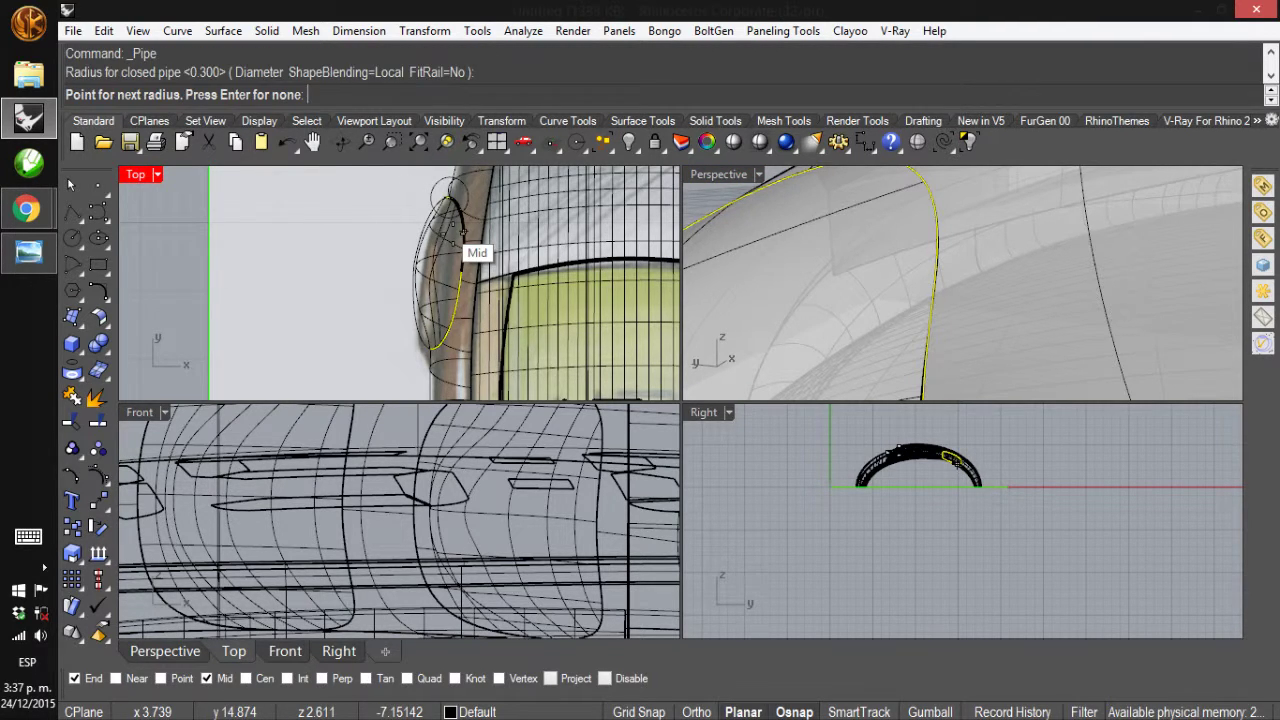
{"action": "key", "text": "Return"}
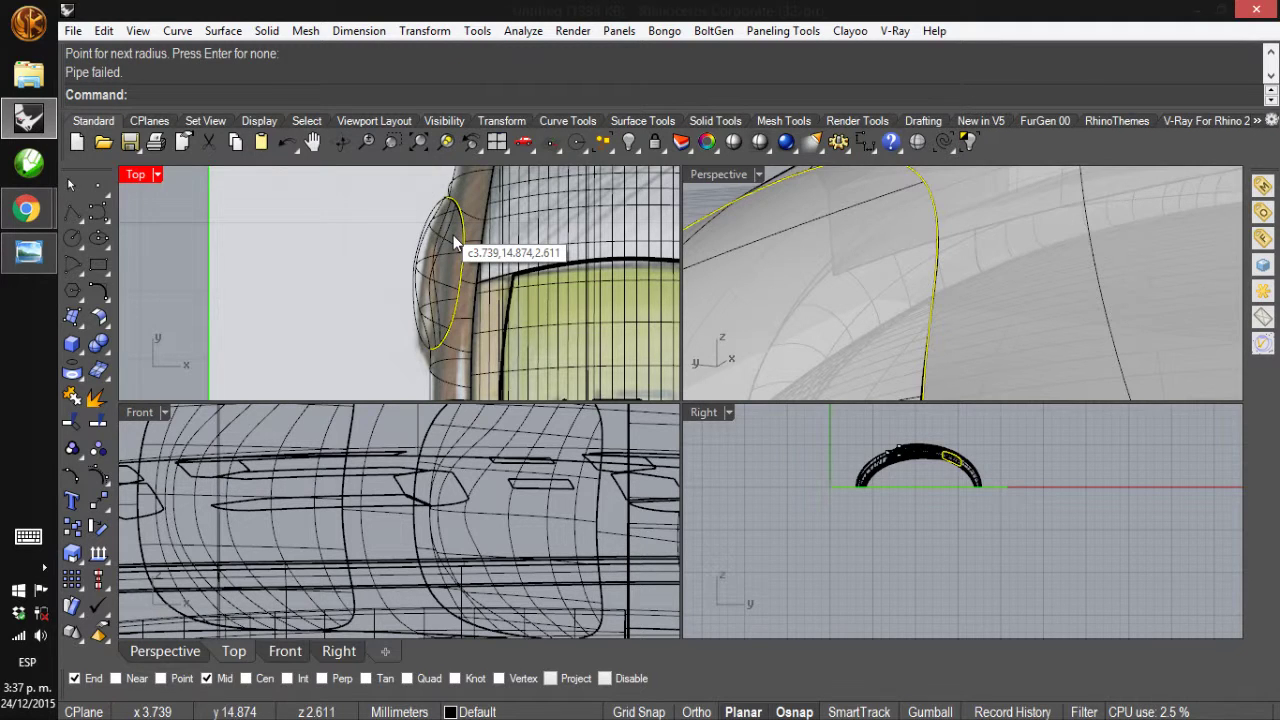
{"action": "key", "text": "Return"}
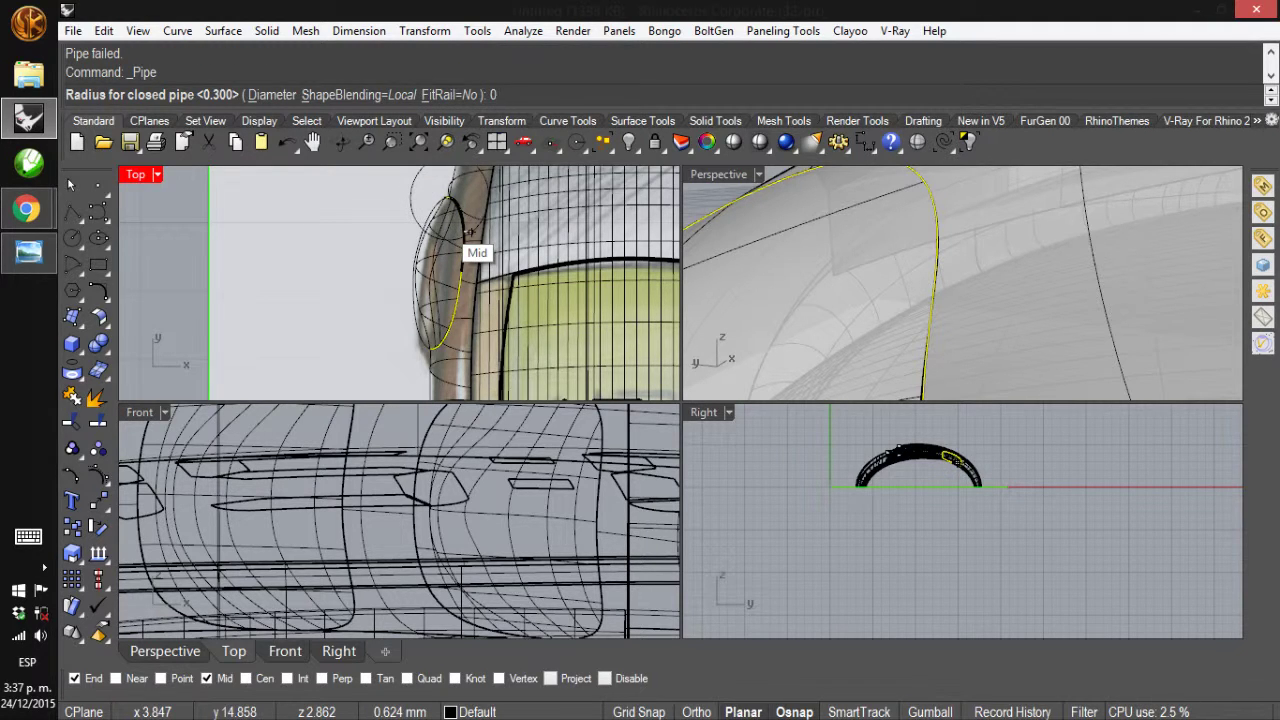
{"action": "key", "text": "Return"}
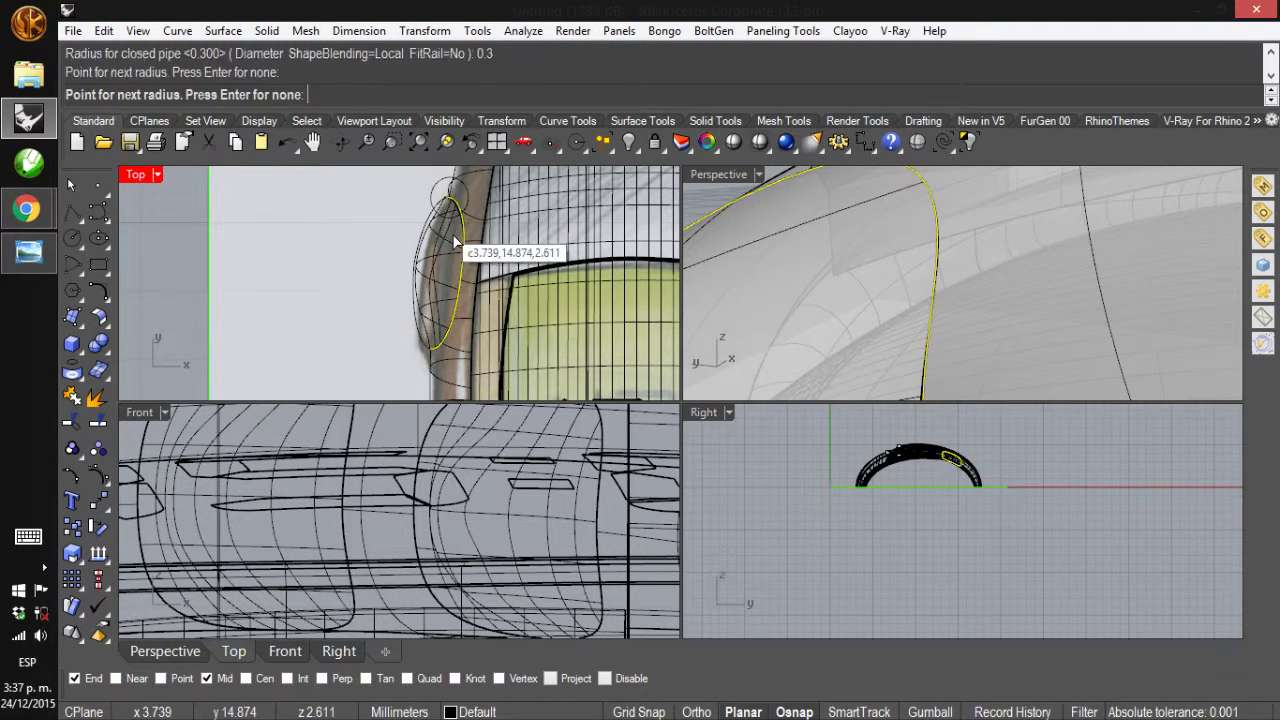
{"action": "key", "text": "Return"}
Create a closed pipe of radius 0.03 mm around the projected button curves and clear the selection
{"action": "key", "text": "Return"}
{"action": "type", "text": ".03"}
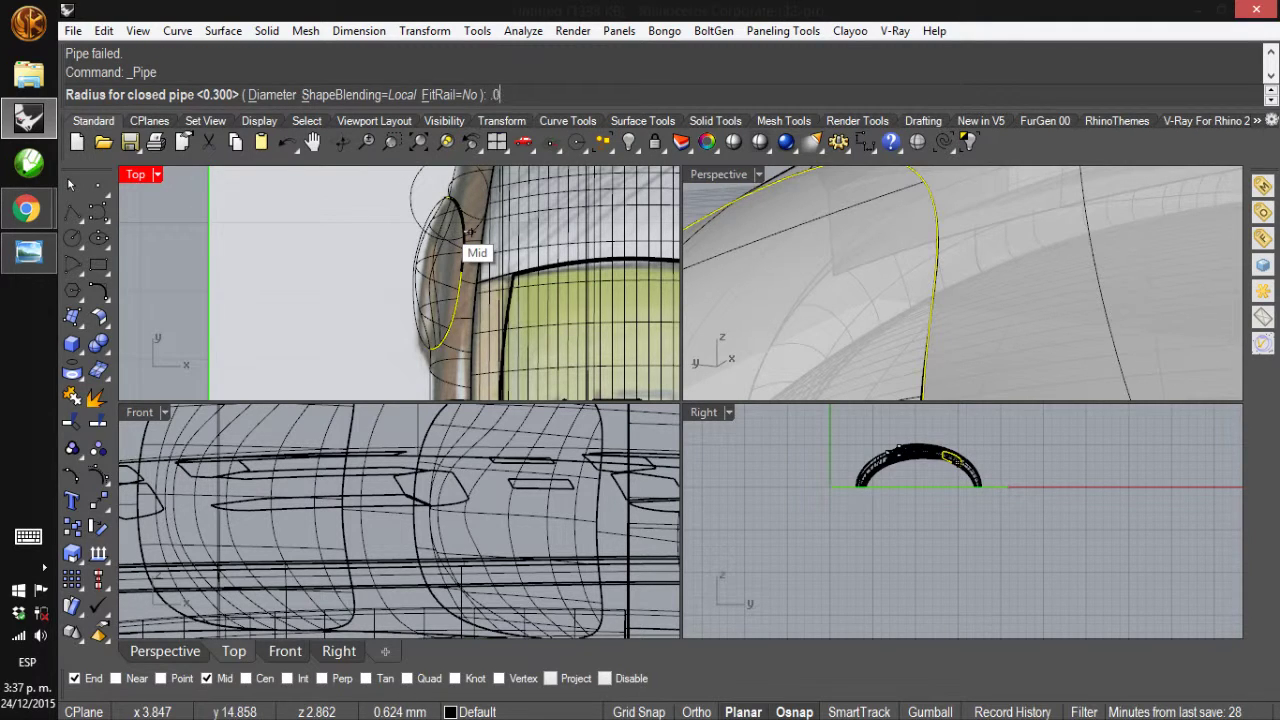
{"action": "key", "text": "Return"}
{"action": "key", "text": "Return"}
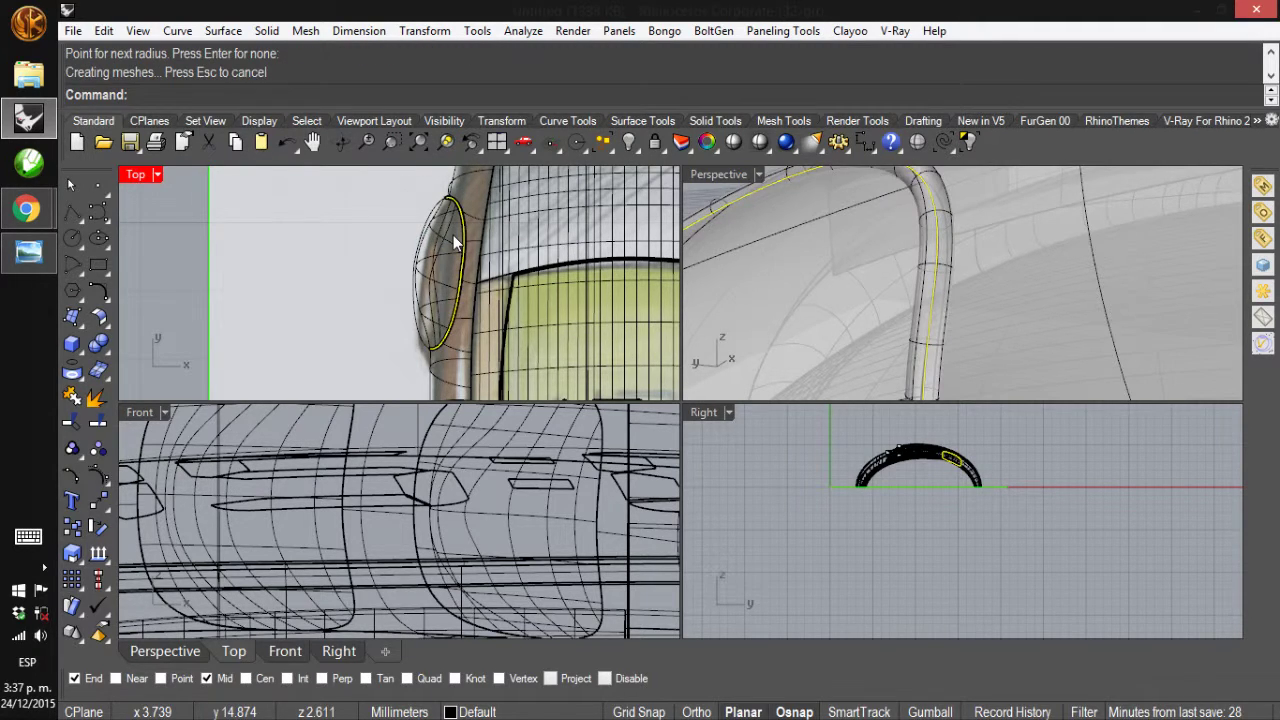
{"action": "right_click_drag", "start_coordinate": [1014, 238], "coordinate": [824, 292]}
{"action": "key", "text": "Escape"}
Draw a slanted ellipse from its center over the sketched side button on the watch's opposite side in the Top view
{"action": "right_click_drag", "start_coordinate": [1076, 221], "coordinate": [946, 345]}
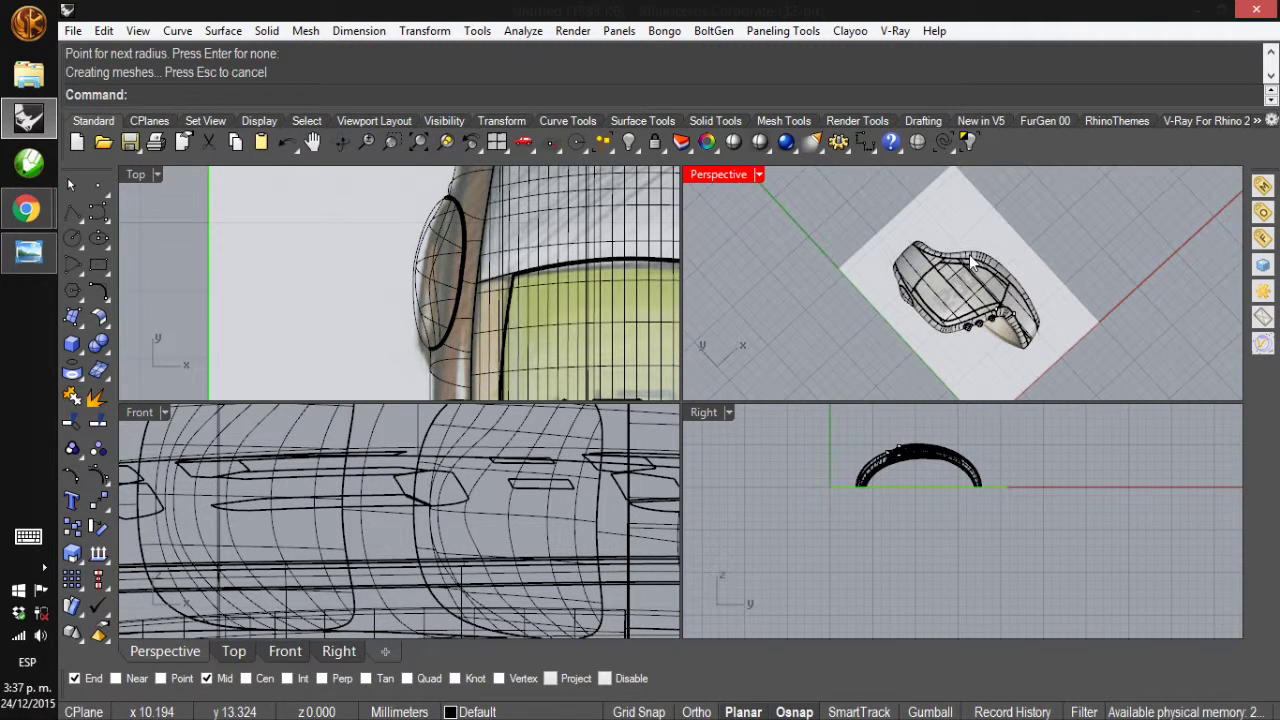
{"action": "scroll", "coordinate": [487, 255], "scroll_direction": "down", "scroll_amount": 5}
{"action": "scroll", "coordinate": [470, 222], "scroll_direction": "up", "scroll_amount": 3}
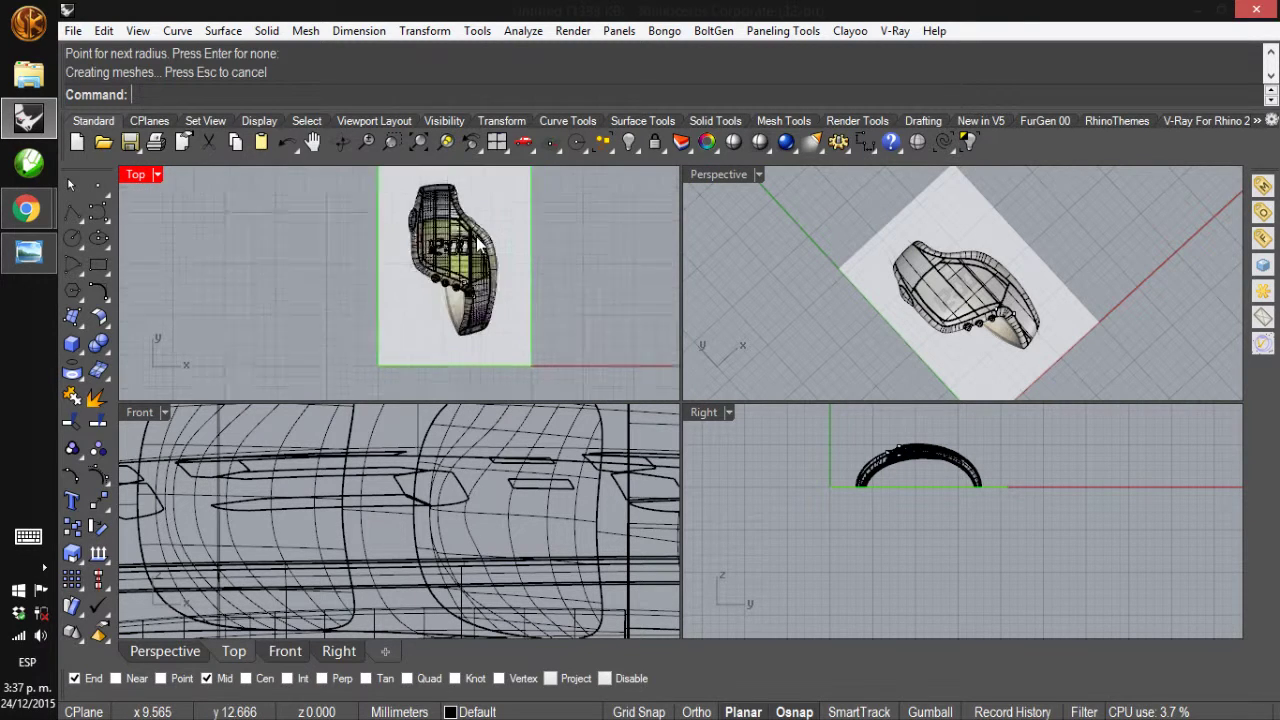
{"action": "scroll", "coordinate": [470, 222], "scroll_direction": "up", "scroll_amount": 1}
{"action": "scroll", "coordinate": [467, 254], "scroll_direction": "up", "scroll_amount": 4}
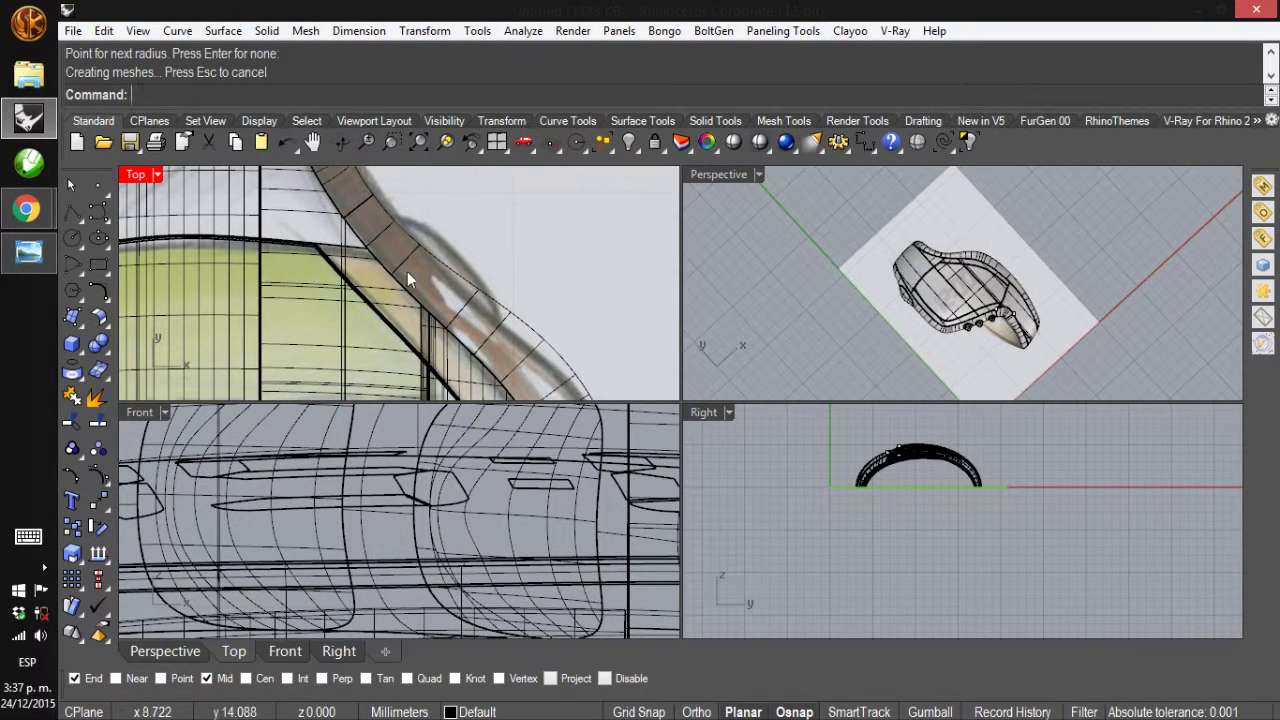
{"action": "left_click", "coordinate": [98, 238]}
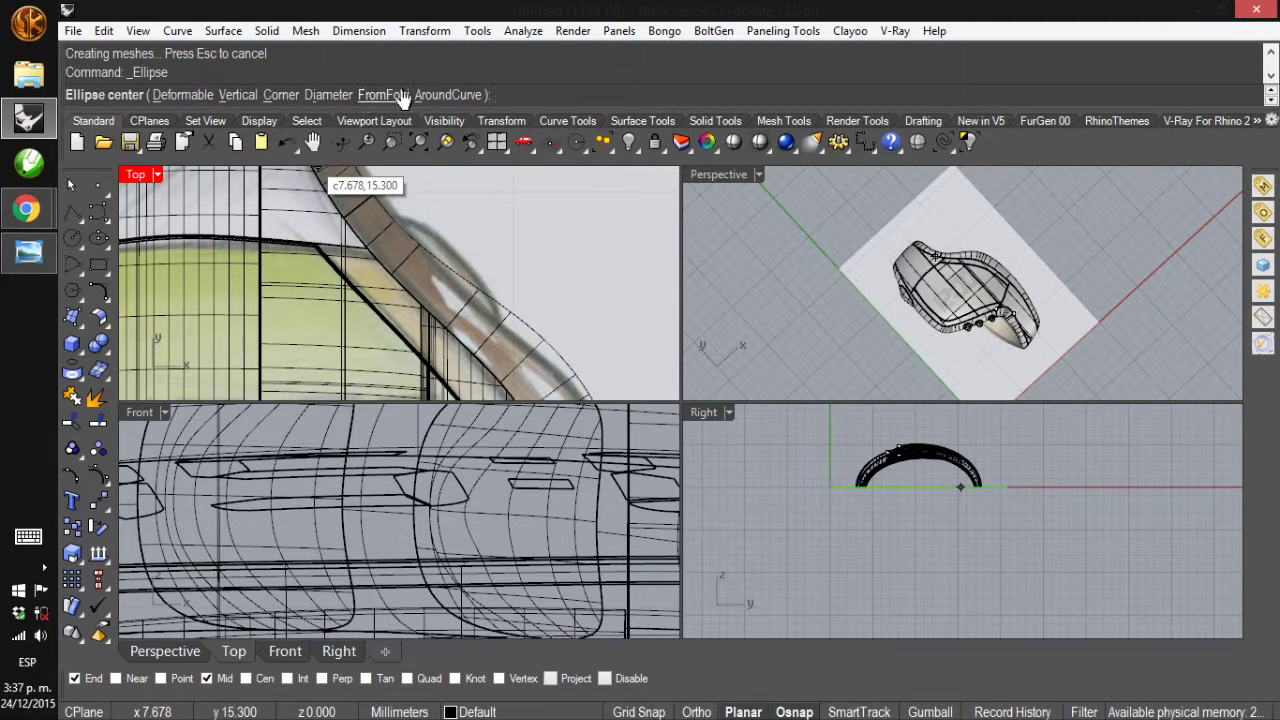
{"action": "left_click", "coordinate": [452, 271]}
{"action": "left_click", "coordinate": [400, 219]}
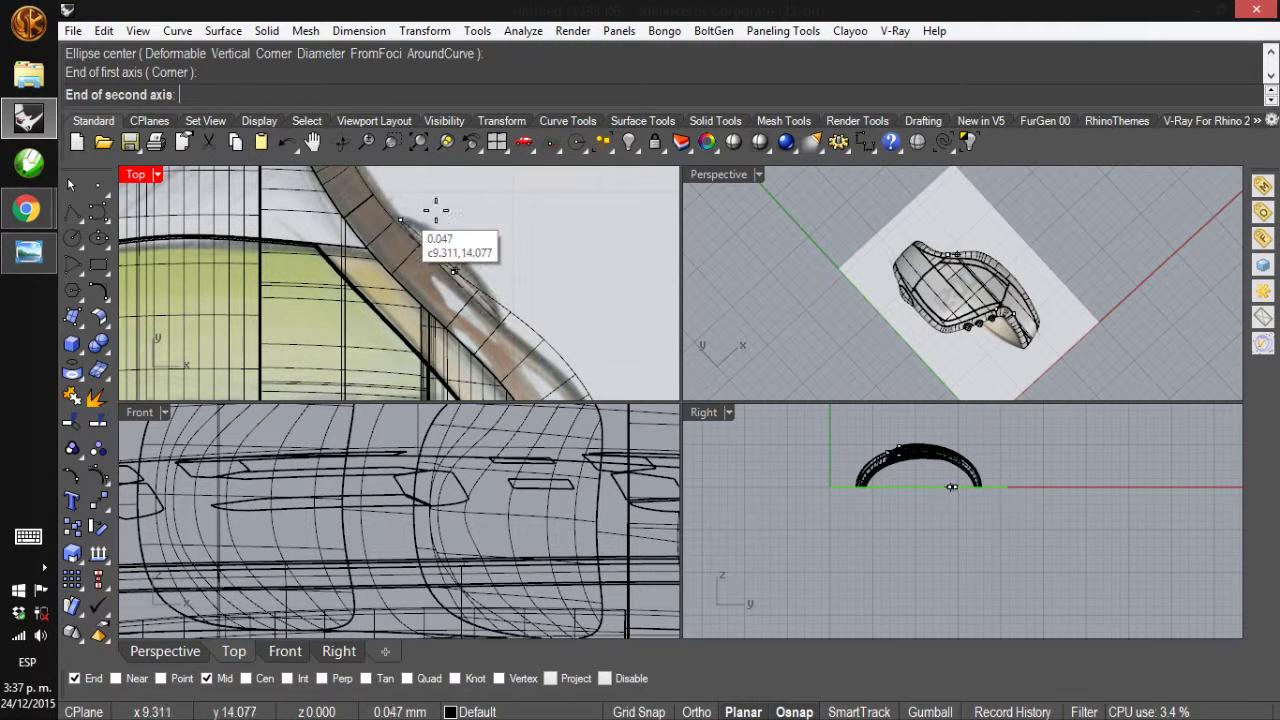
{"action": "left_click", "coordinate": [431, 217]}
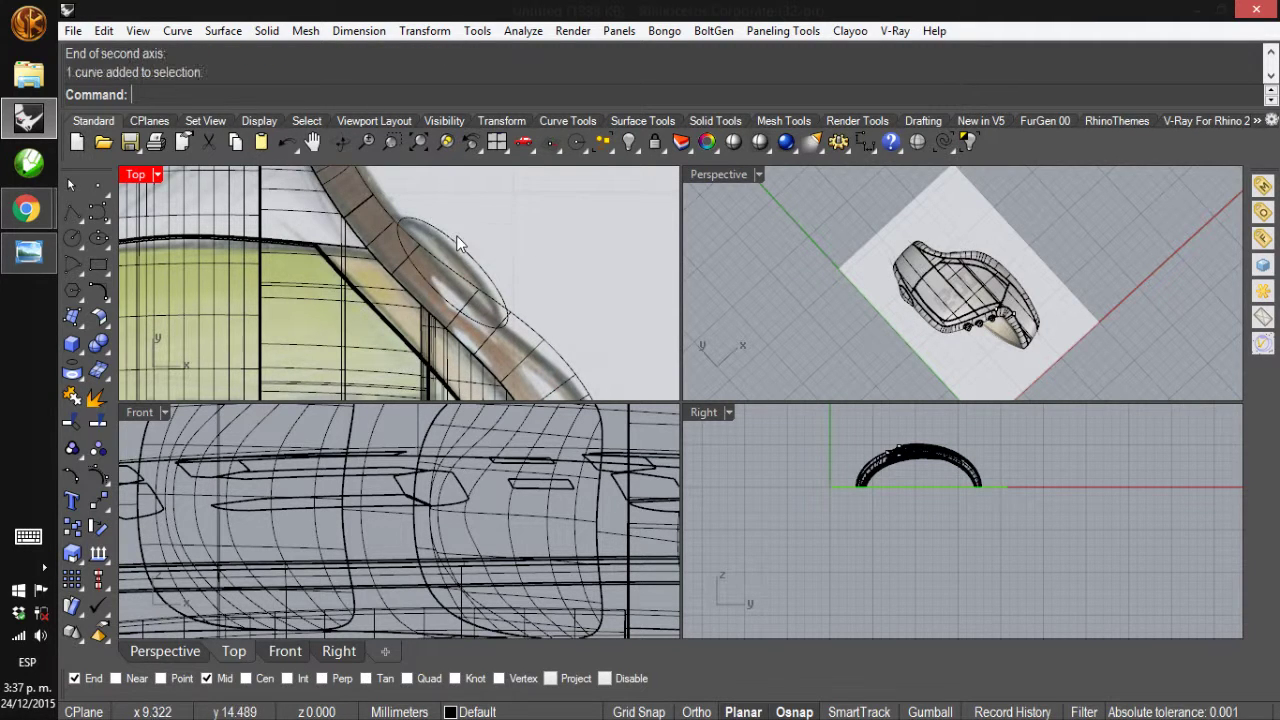
Move the three control points at the ellipse's lower end inward and up to shorten it toward the sketched button
{"action": "key", "text": "F10"}
{"action": "scroll", "coordinate": [462, 310], "scroll_direction": "up", "scroll_amount": 2}
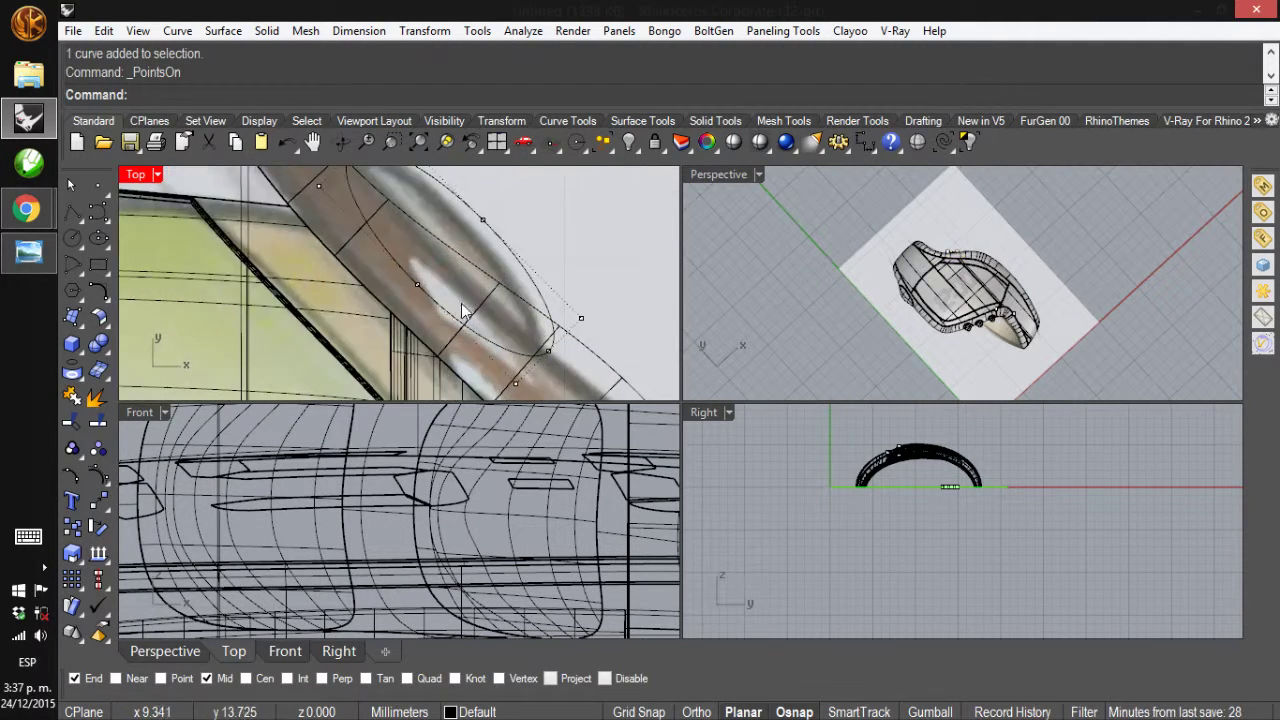
{"action": "left_click_drag", "start_coordinate": [502, 236], "coordinate": [611, 395]}
{"action": "left_click_drag", "start_coordinate": [549, 345], "coordinate": [539, 311]}
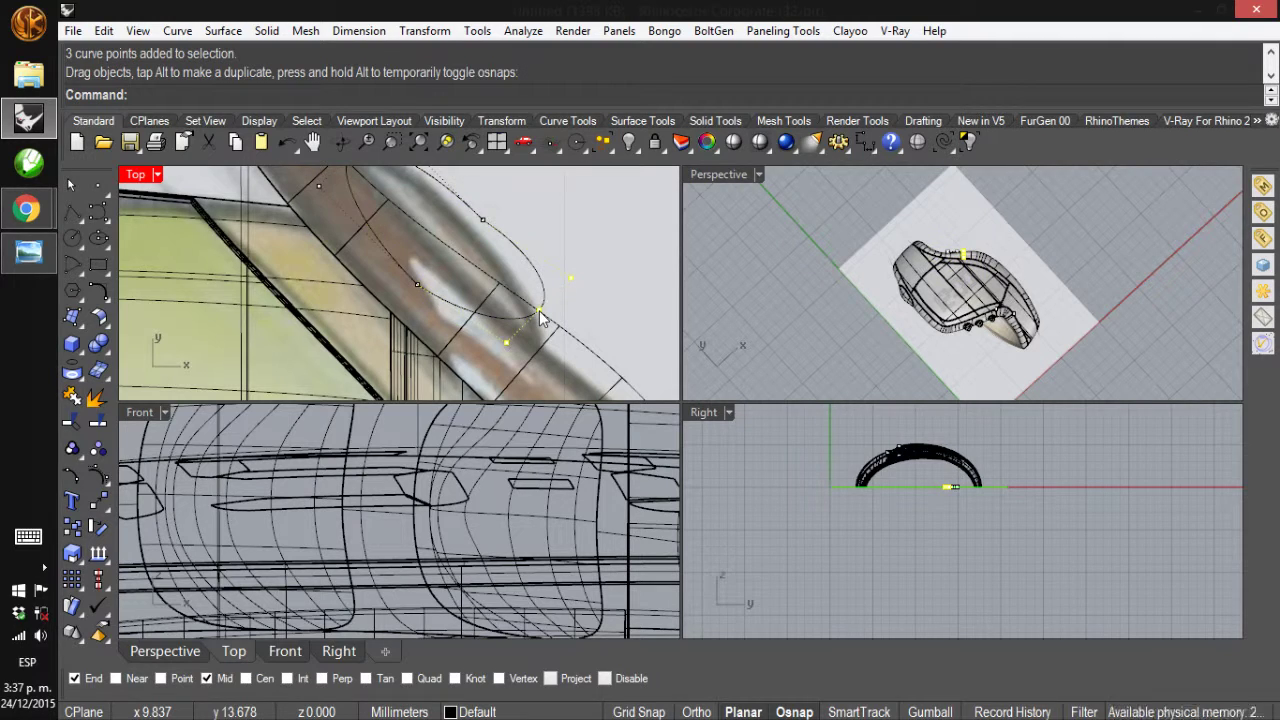
{"action": "left_click", "coordinate": [545, 306]}
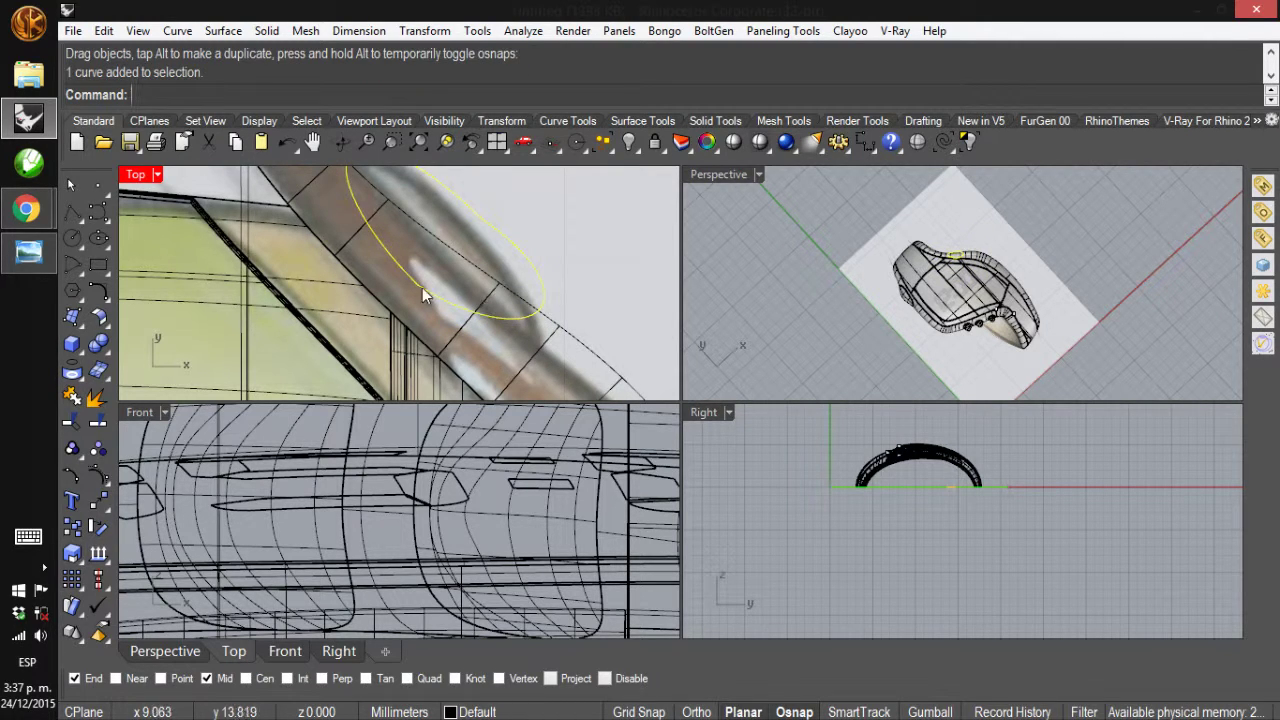
Delete the control point on the ellipse's inner side, over the watch frame, and hide the curve's points
{"action": "key", "text": "F10"}
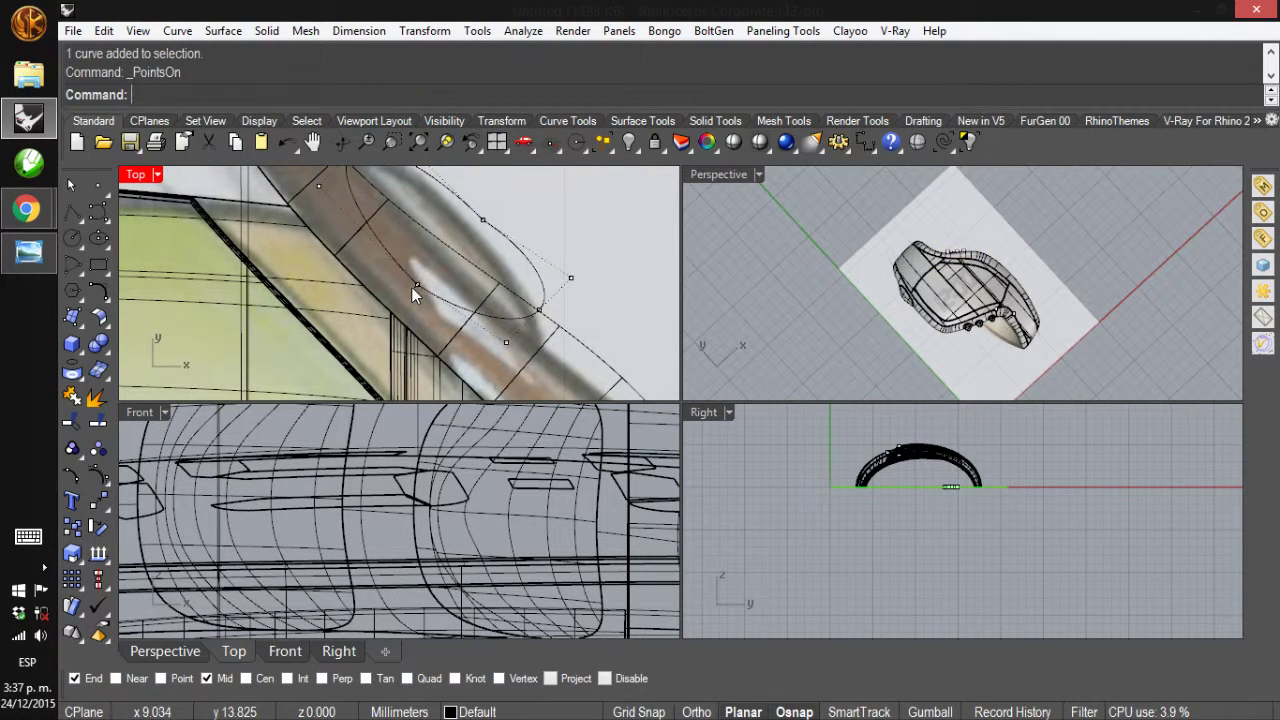
{"action": "left_click", "coordinate": [411, 287]}
{"action": "key", "text": "Delete"}
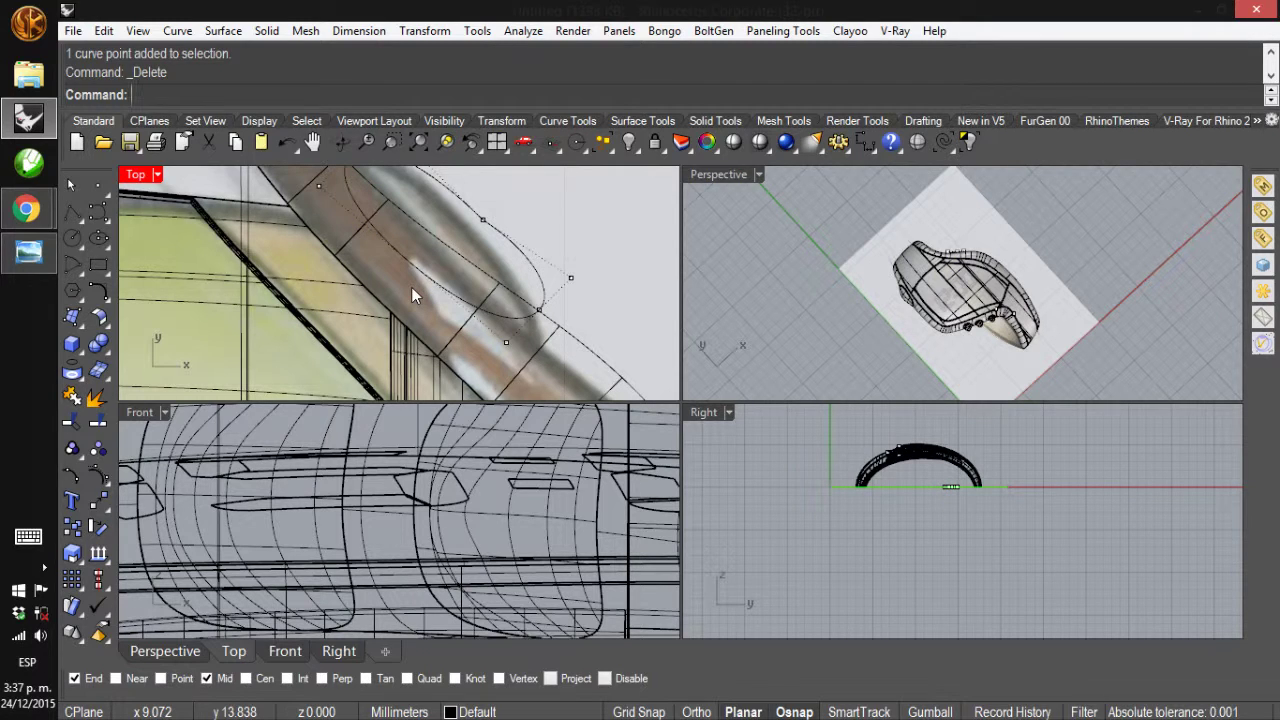
{"action": "key", "text": "Escape"}
Project the edited ellipse onto the watch frame in the Top view, keeping the input curve
{"action": "left_click", "coordinate": [433, 279]}
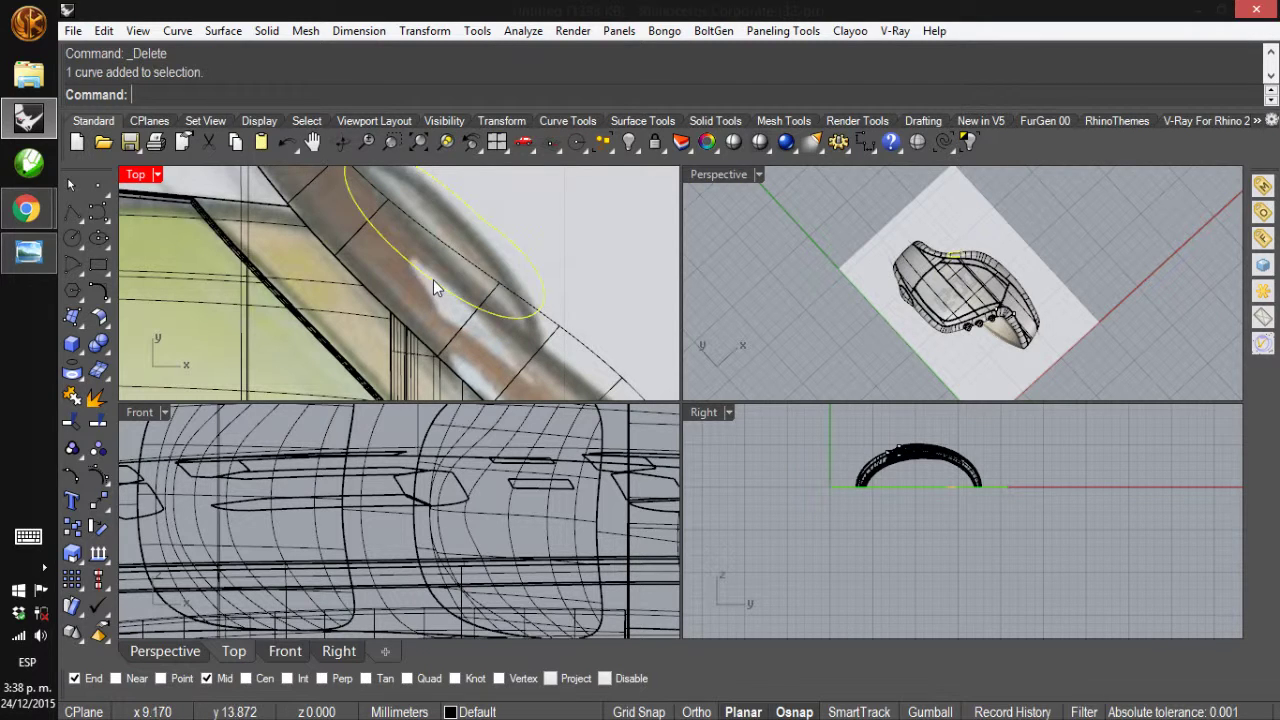
{"action": "scroll", "coordinate": [433, 279], "scroll_direction": "down", "scroll_amount": 2}
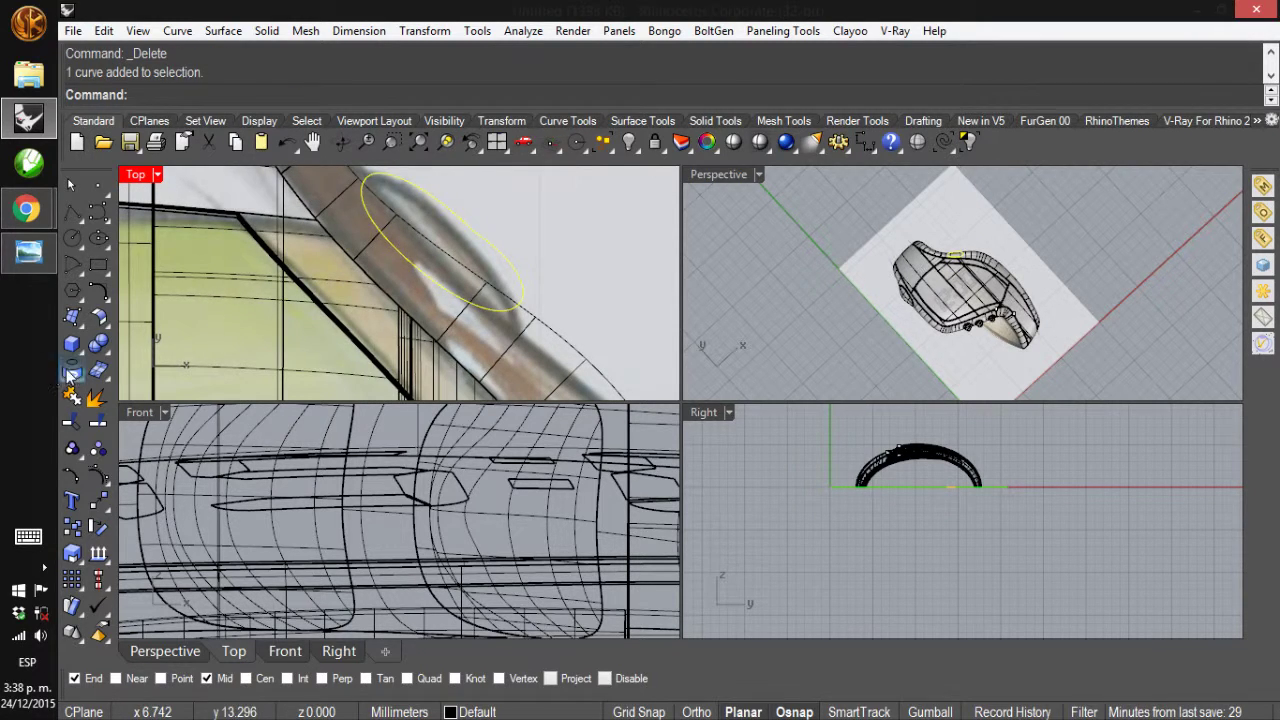
{"action": "left_click", "coordinate": [72, 370]}
{"action": "left_click", "coordinate": [474, 268]}
{"action": "right_click", "coordinate": [470, 261]}
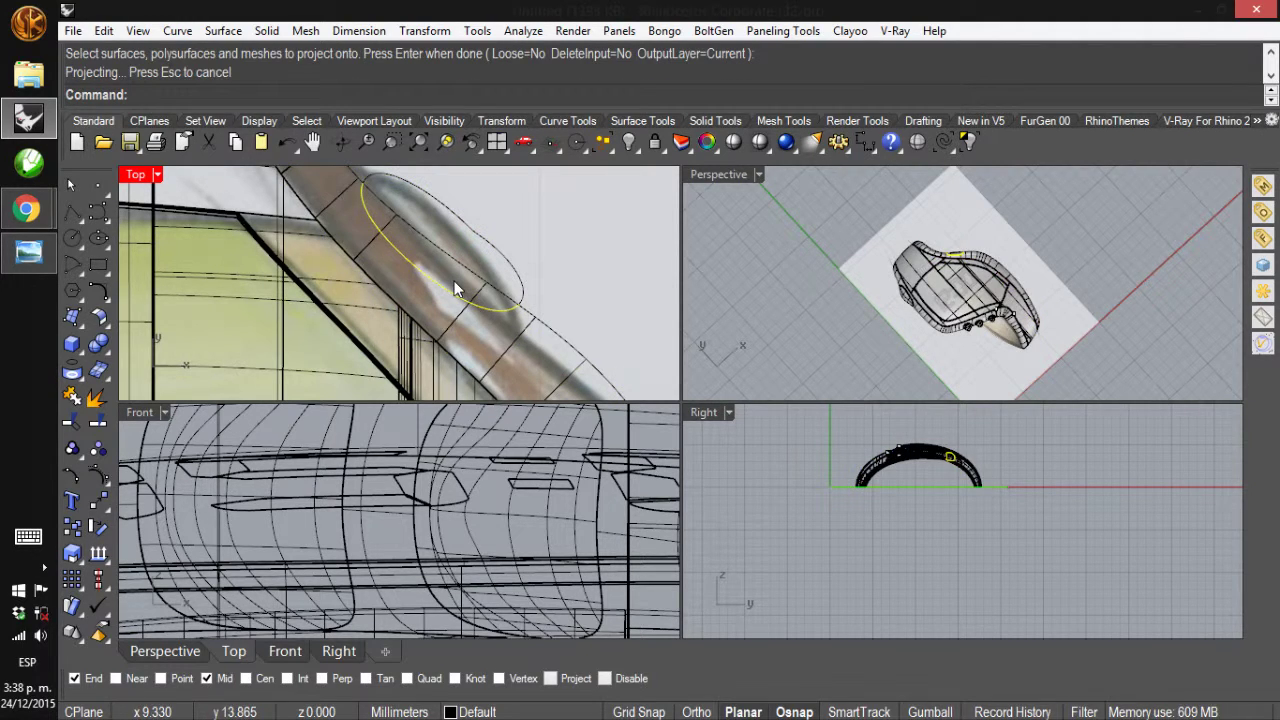
Split the watch frame polysurface with the projected button curve
{"action": "scroll", "coordinate": [975, 283], "scroll_direction": "up", "scroll_amount": 5}
{"action": "right_click_drag", "start_coordinate": [973, 267], "coordinate": [899, 202]}
{"action": "scroll", "coordinate": [929, 266], "scroll_direction": "down", "scroll_amount": 5}
{"action": "right_click_drag", "start_coordinate": [929, 266], "coordinate": [960, 250]}
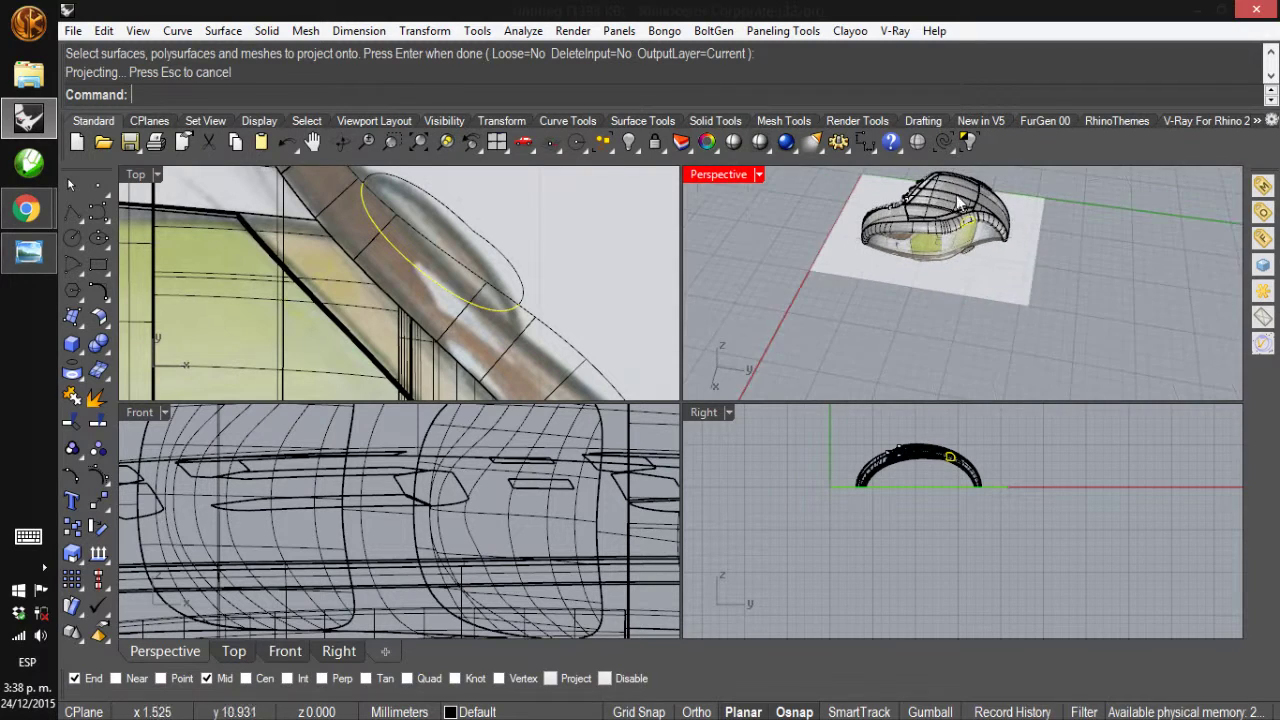
{"action": "scroll", "coordinate": [977, 240], "scroll_direction": "up", "scroll_amount": 5}
{"action": "scroll", "coordinate": [977, 240], "scroll_direction": "up", "scroll_amount": 5}
{"action": "left_click", "coordinate": [1041, 280]}
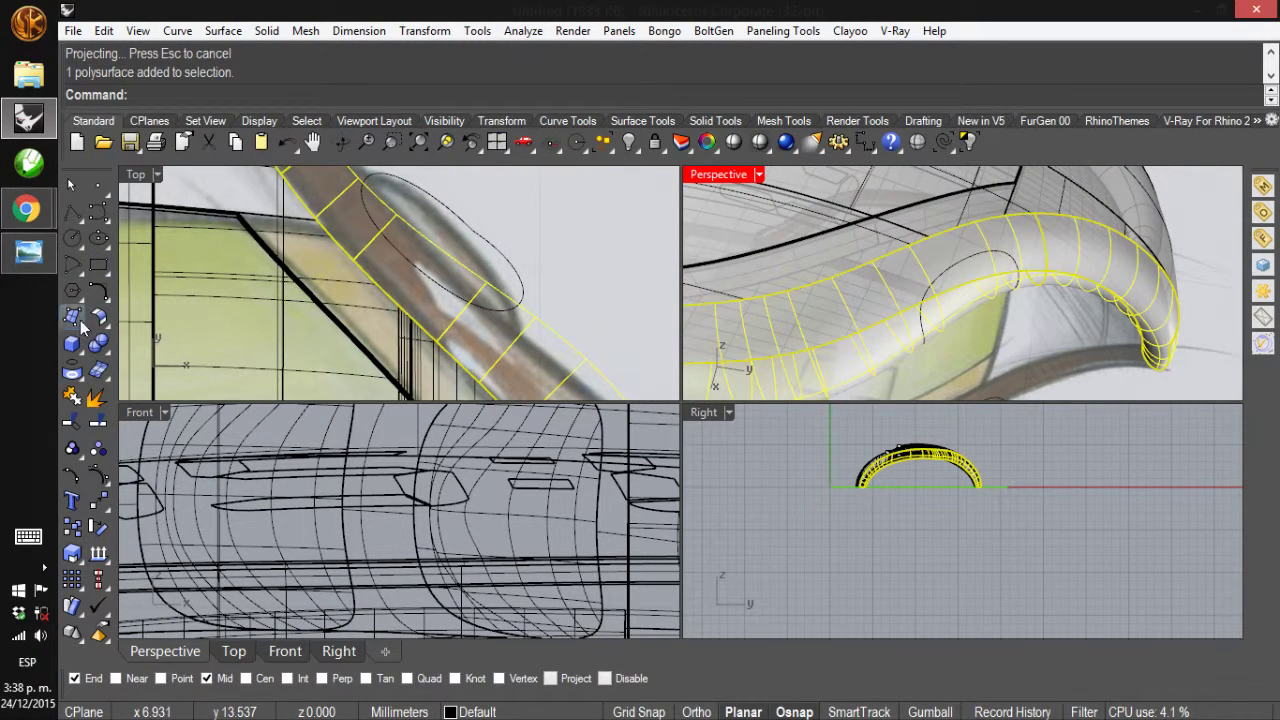
{"action": "left_click", "coordinate": [98, 421]}
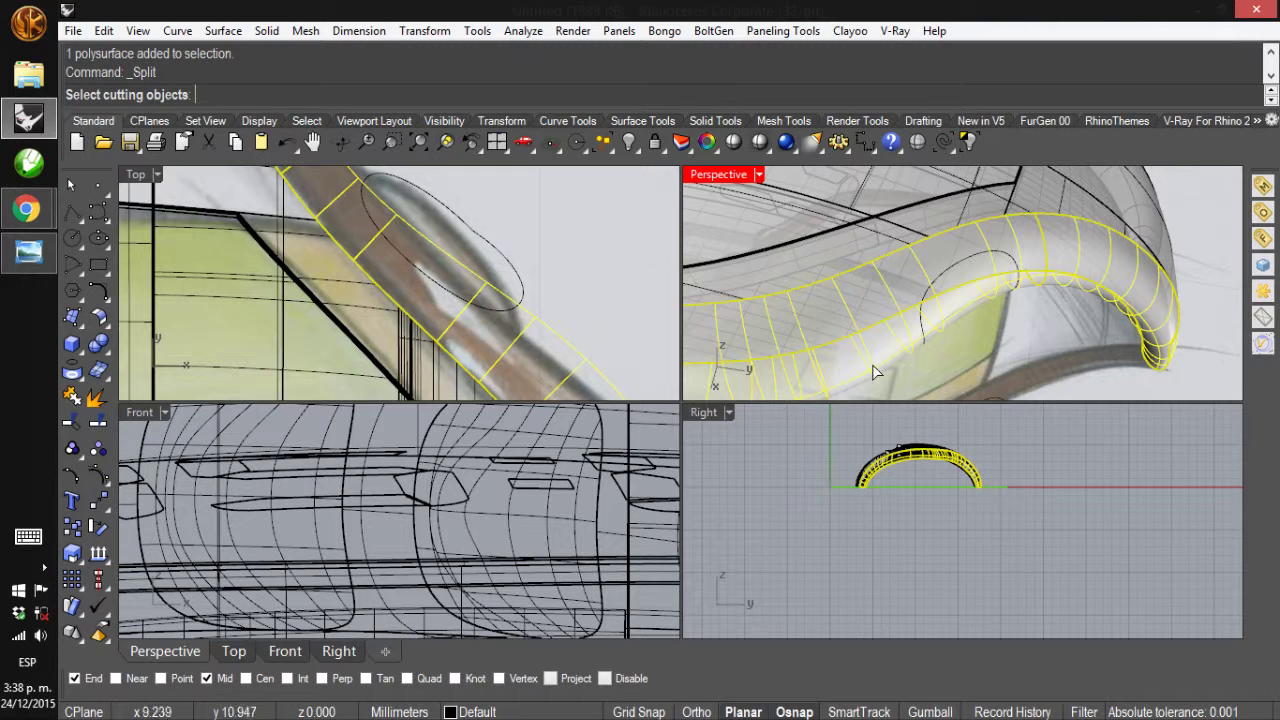
{"action": "left_click", "coordinate": [959, 271]}
{"action": "key", "text": "Return"}
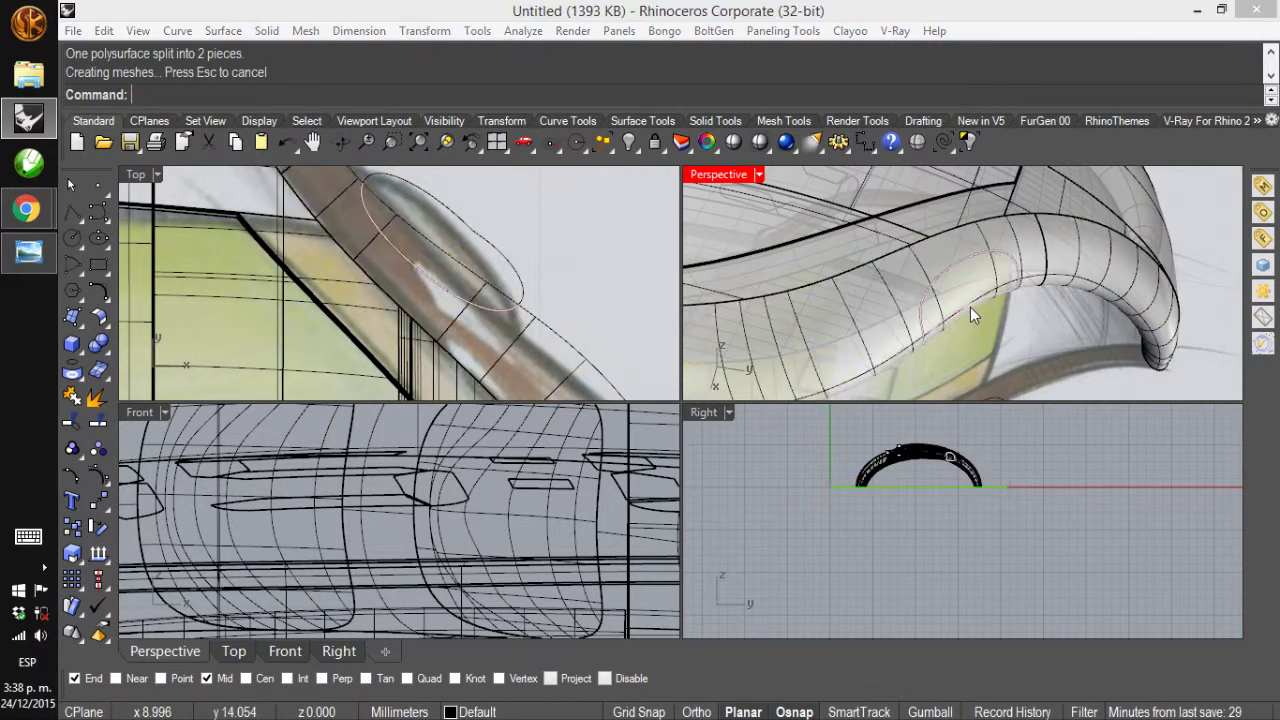
Shrink the split-off button surface to its trimmed edges with ShrinkTrimmedSrf
{"action": "left_click", "coordinate": [989, 321]}
{"action": "left_click", "coordinate": [1044, 373]}
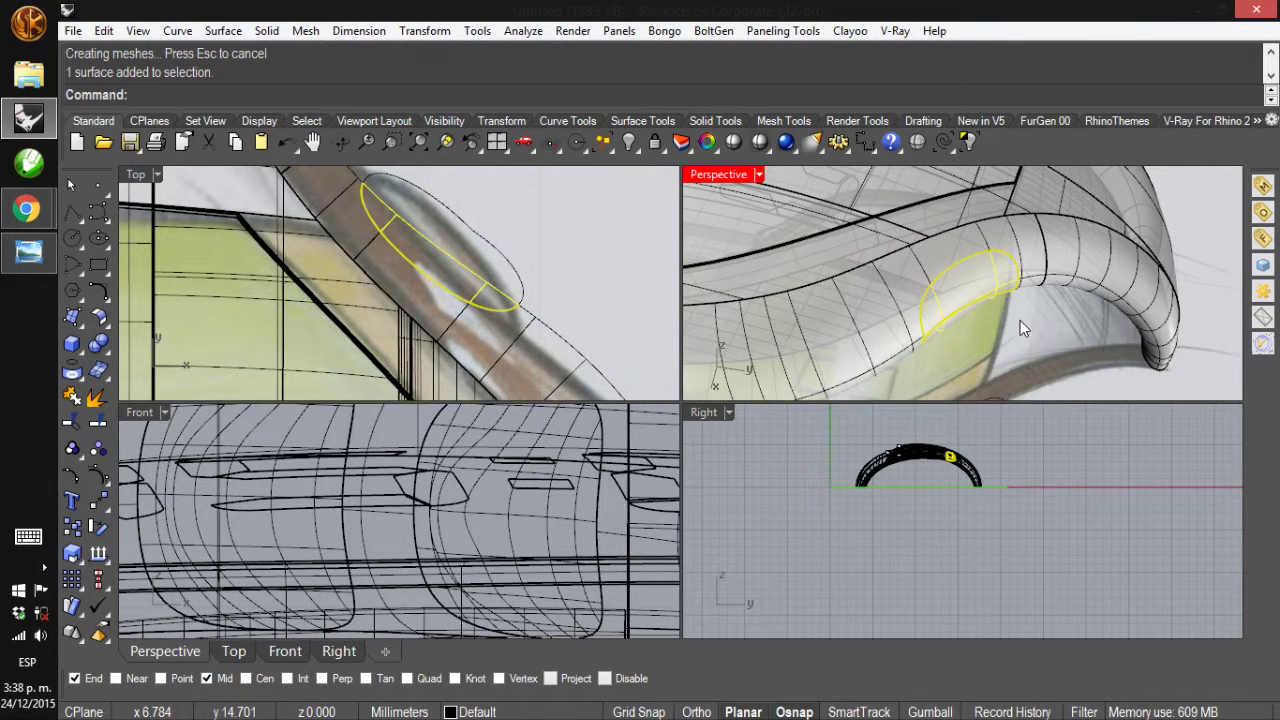
{"action": "key", "text": "Escape"}
{"action": "left_click", "coordinate": [976, 315]}
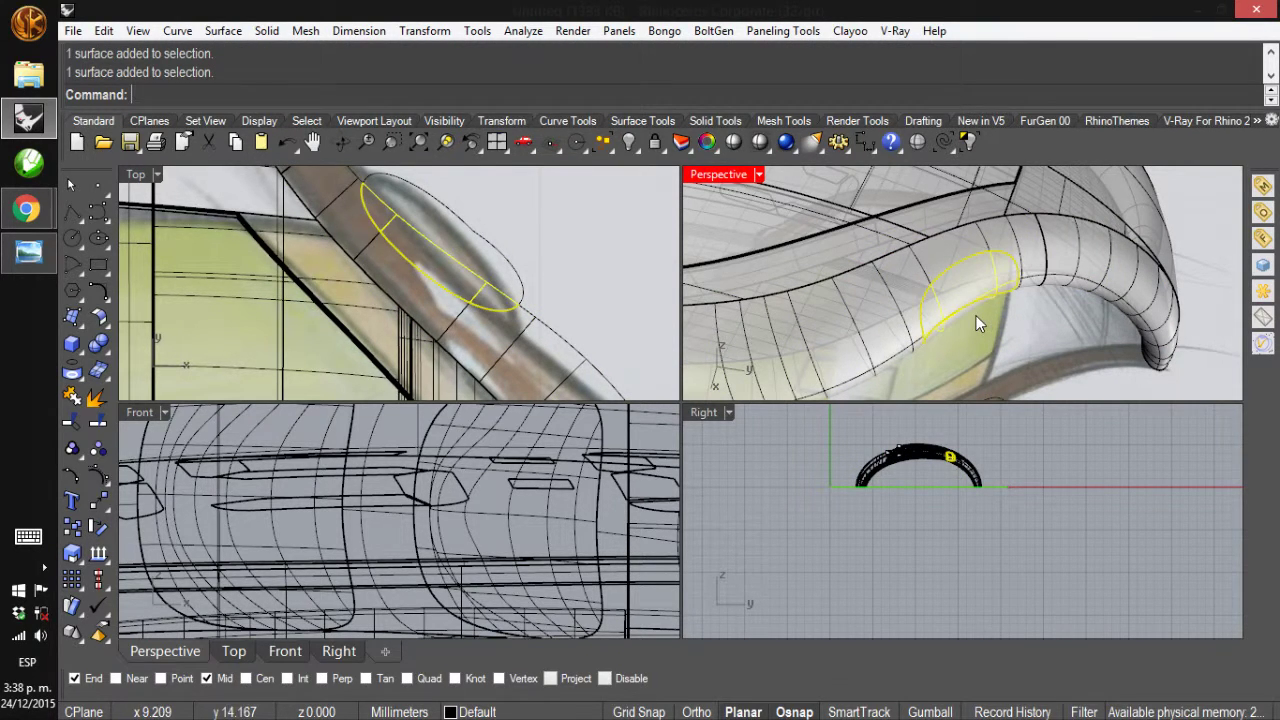
{"action": "right_click", "coordinate": [879, 93]}
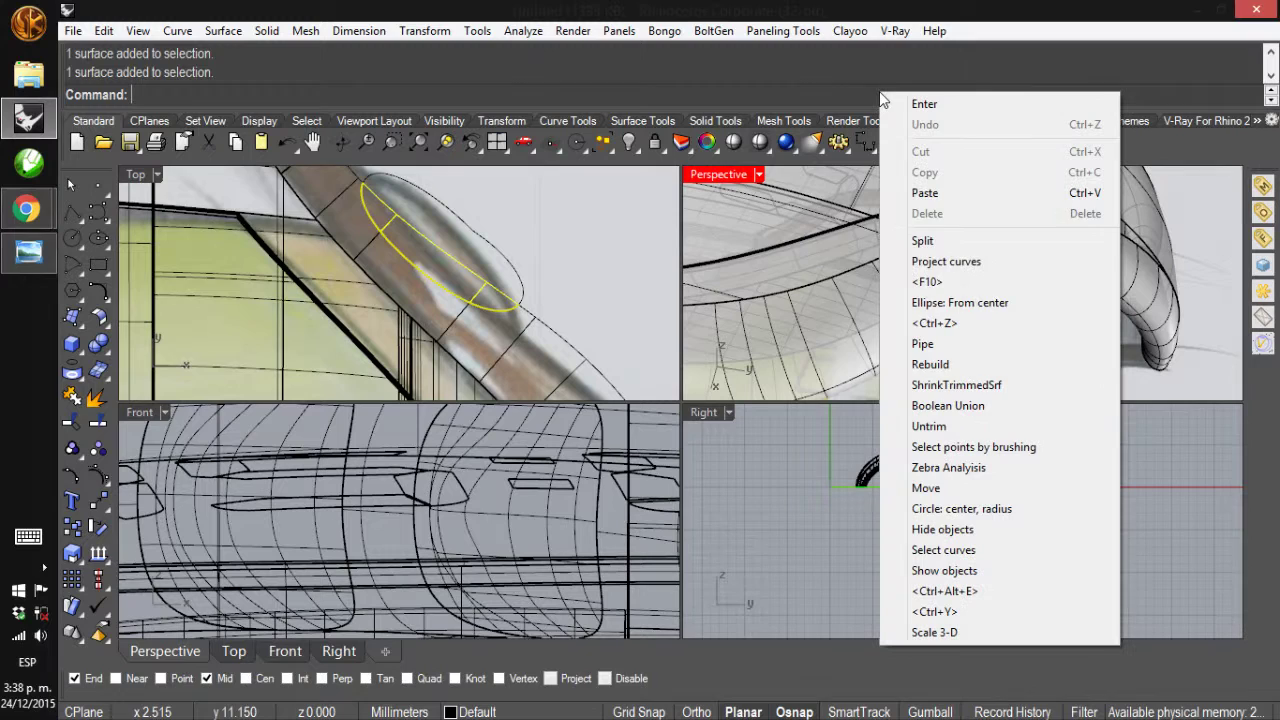
{"action": "left_click", "coordinate": [926, 386]}
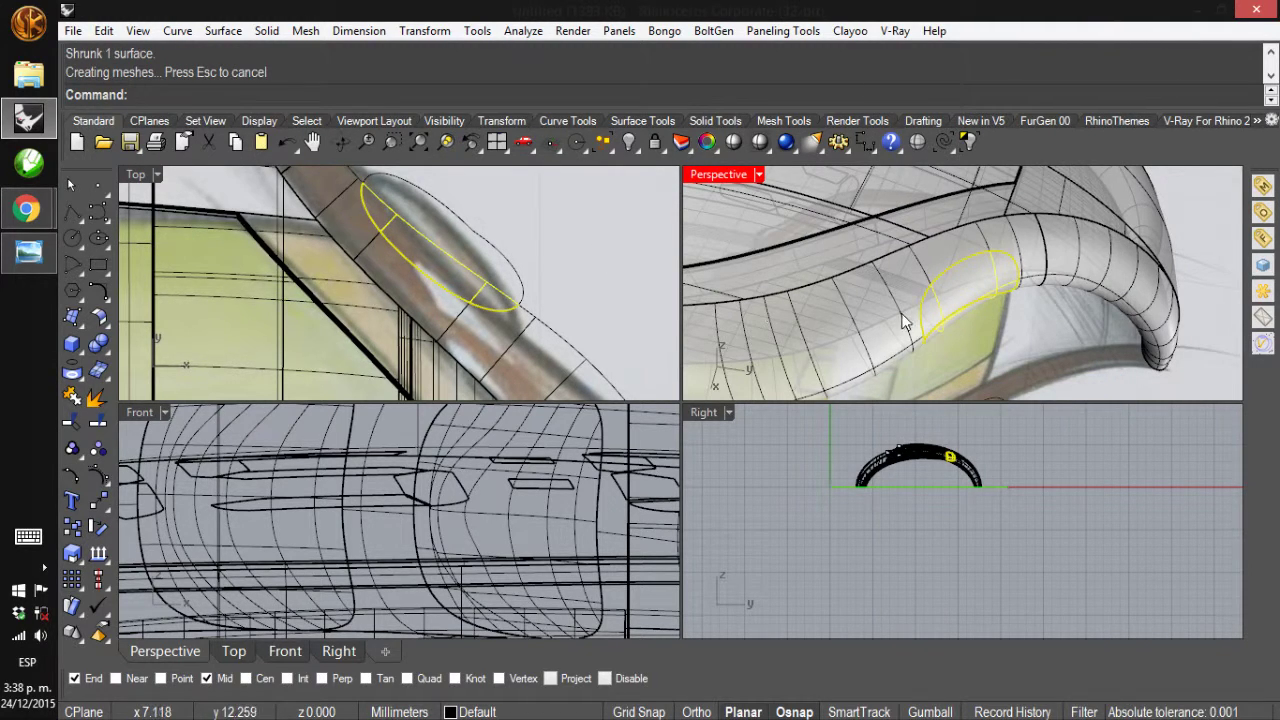
Rebuild the button surface with 11 points in U and 11 in V at degree 3, deleting the input and retrimming
{"action": "key", "text": "F10"}
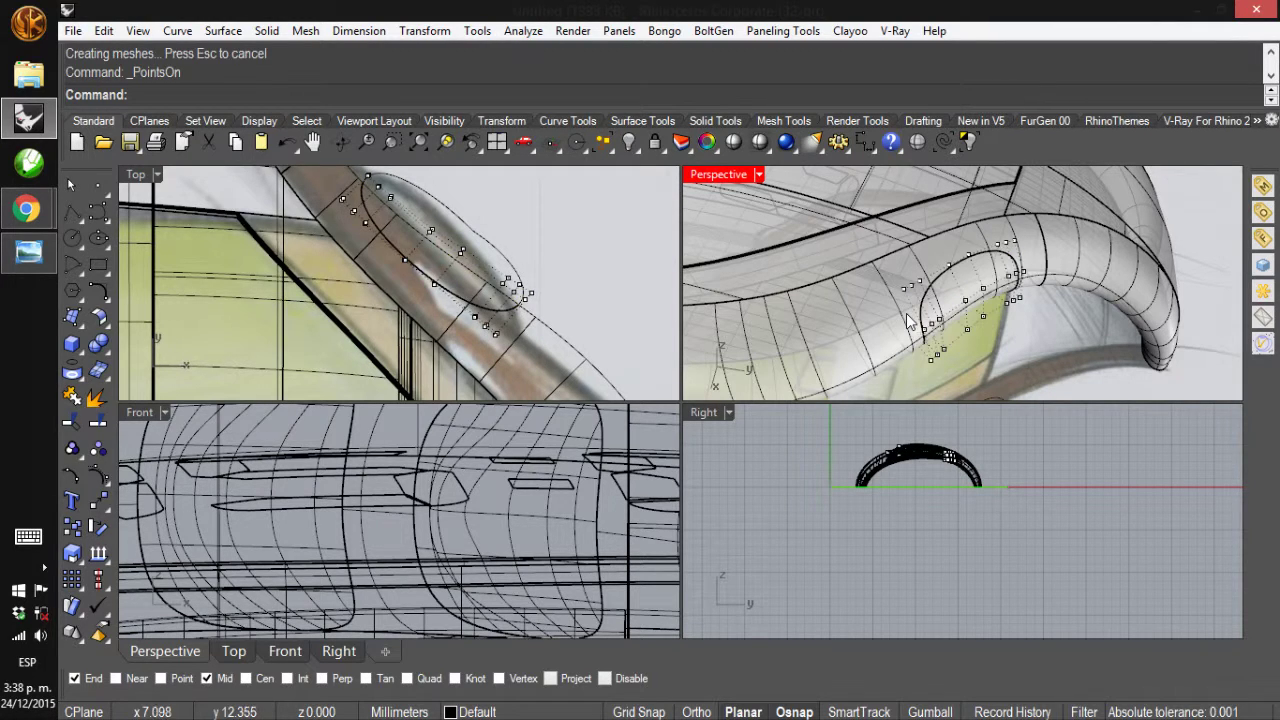
{"action": "key", "text": "Escape"}
{"action": "left_click", "coordinate": [979, 306]}
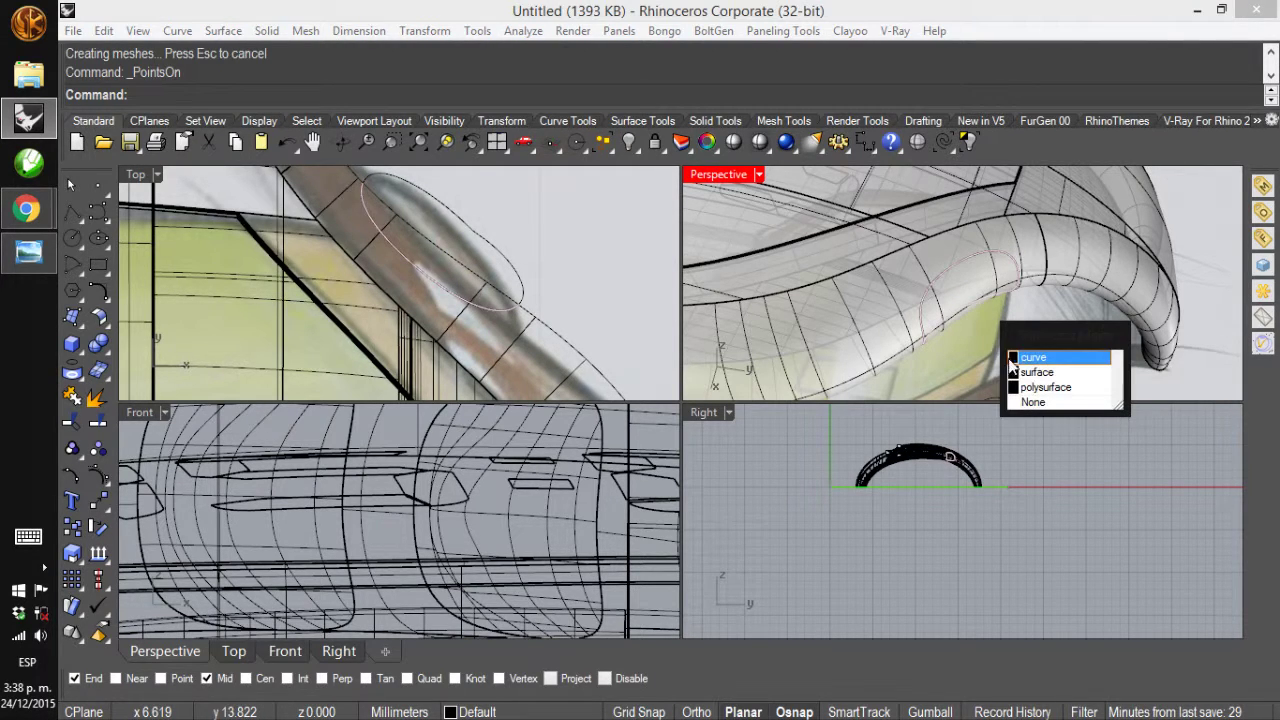
{"action": "left_click", "coordinate": [1071, 373]}
{"action": "type", "text": "Rebuild"}
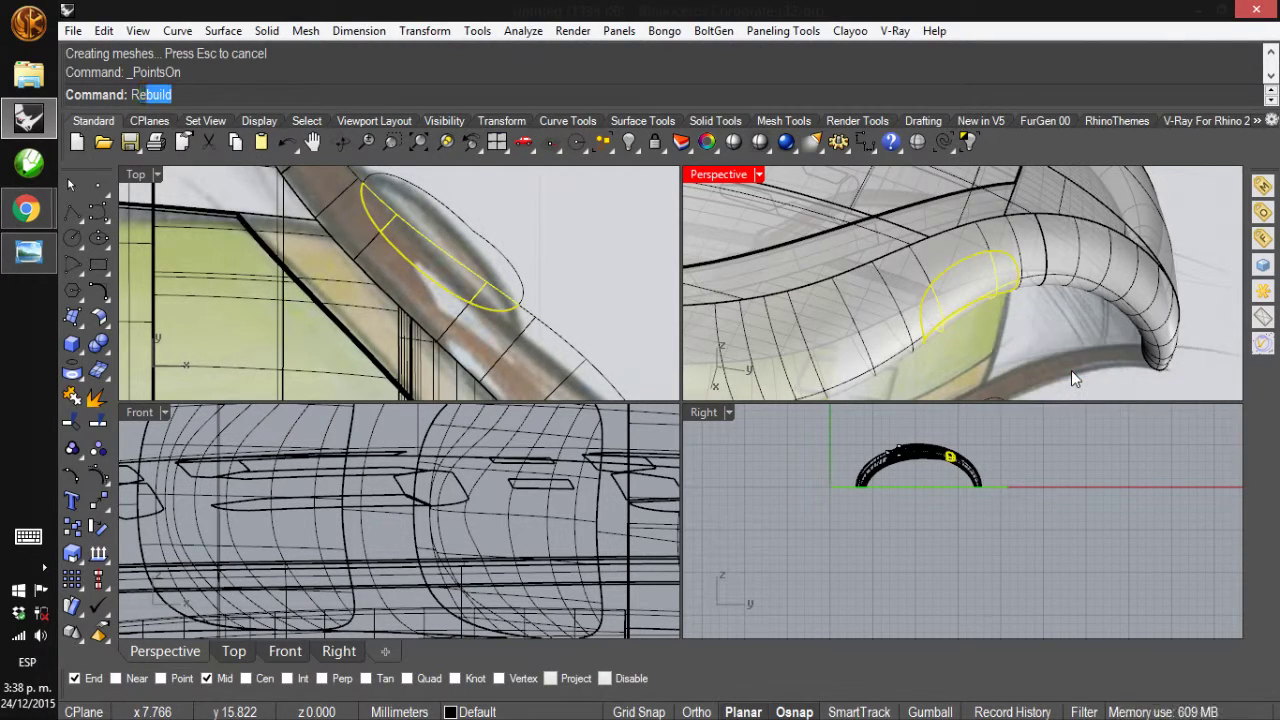
{"action": "key", "text": "Return"}
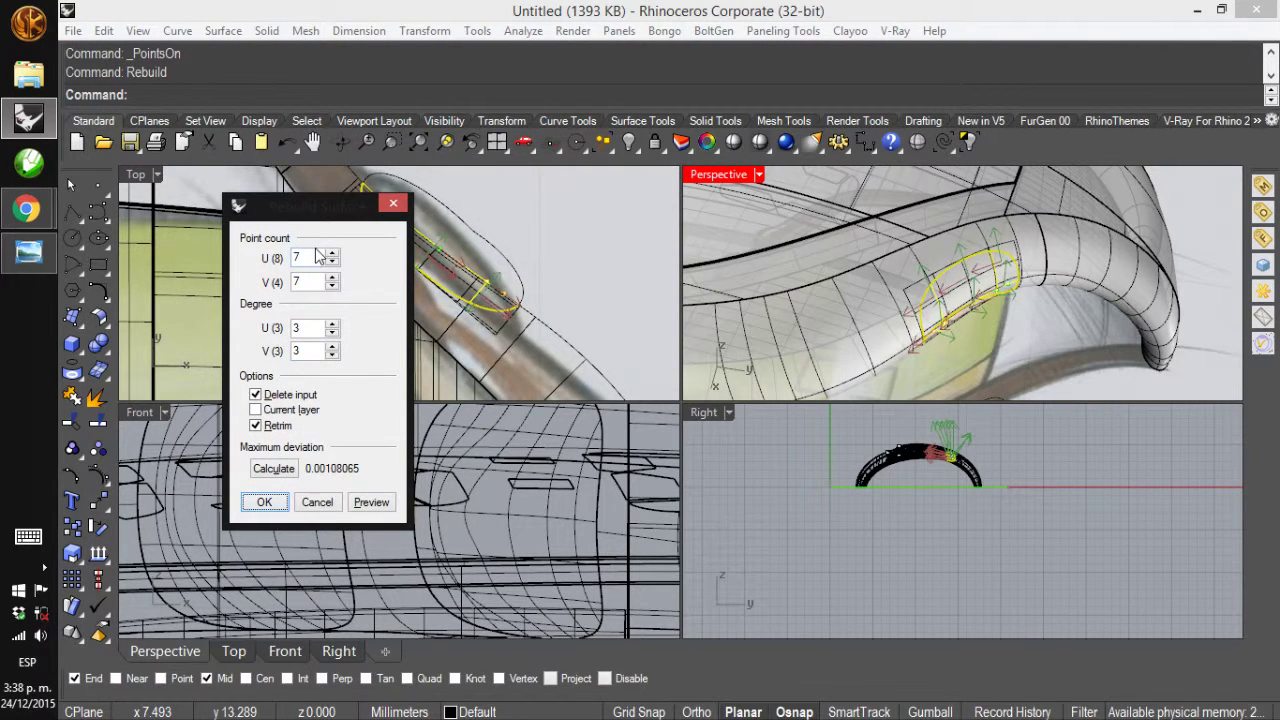
{"action": "double_click", "coordinate": [309, 258]}
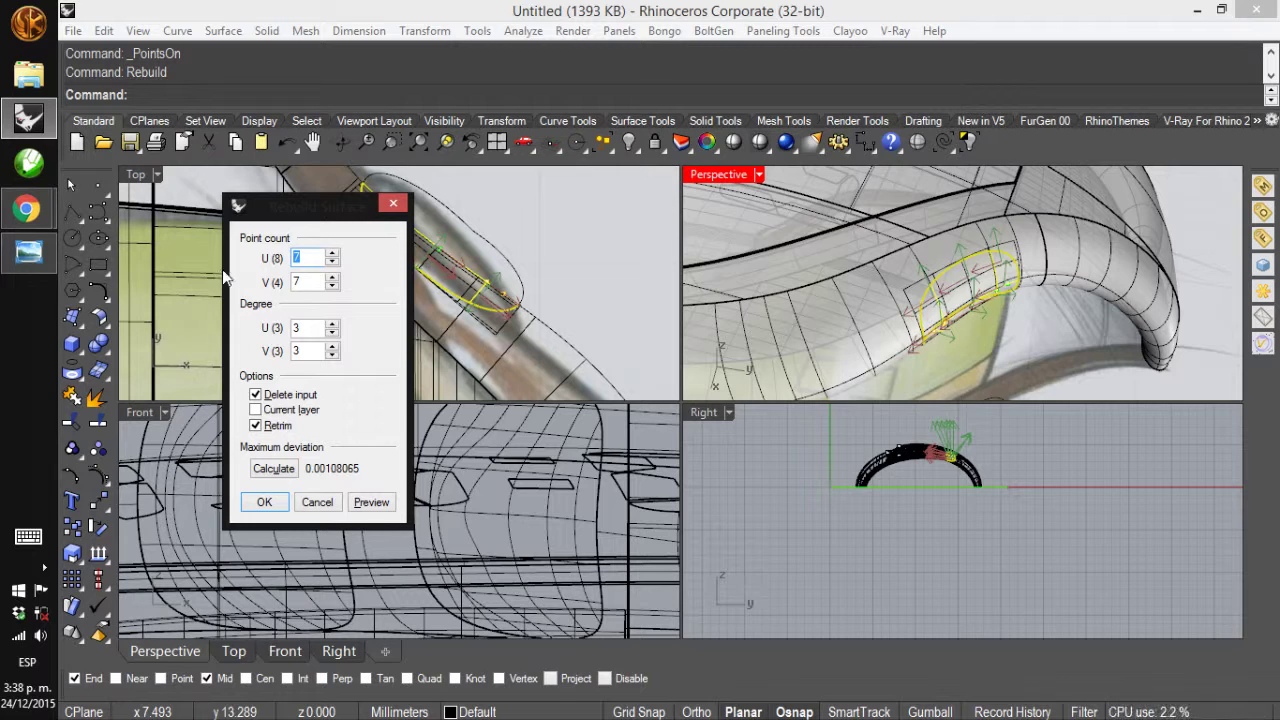
{"action": "type", "text": "11"}
{"action": "key", "text": "Tab"}
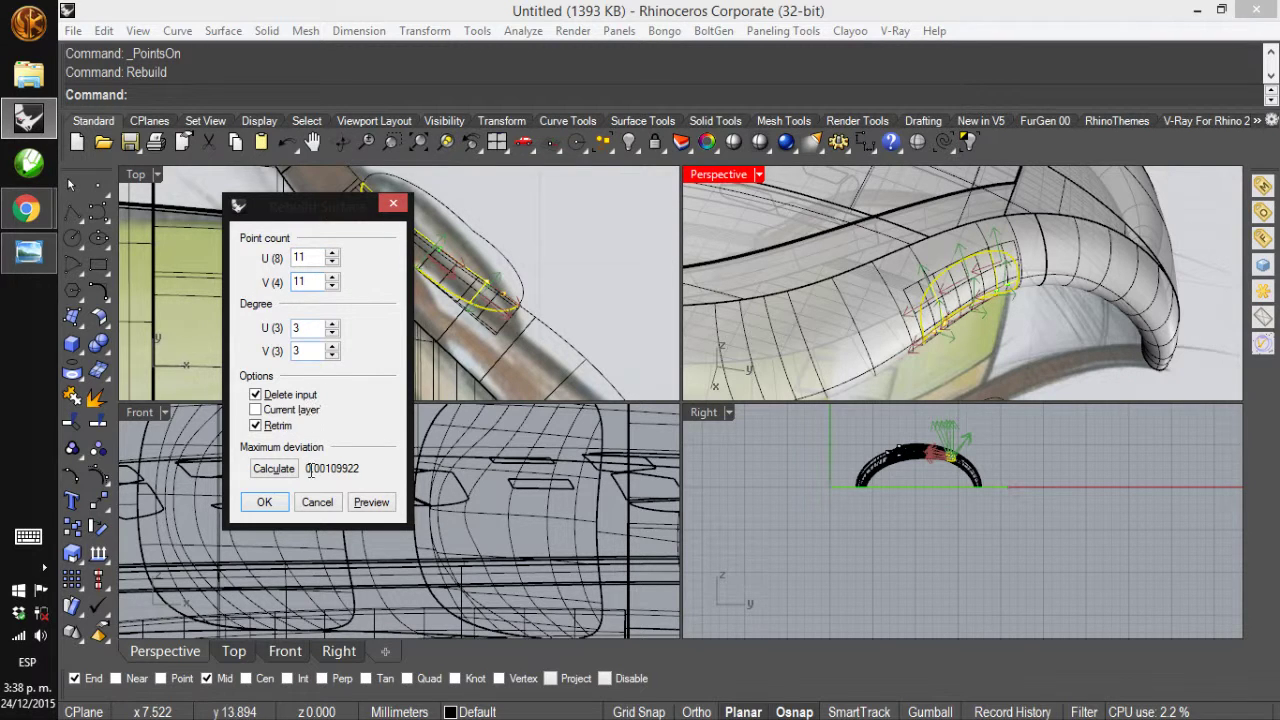
{"action": "left_click", "coordinate": [283, 505]}
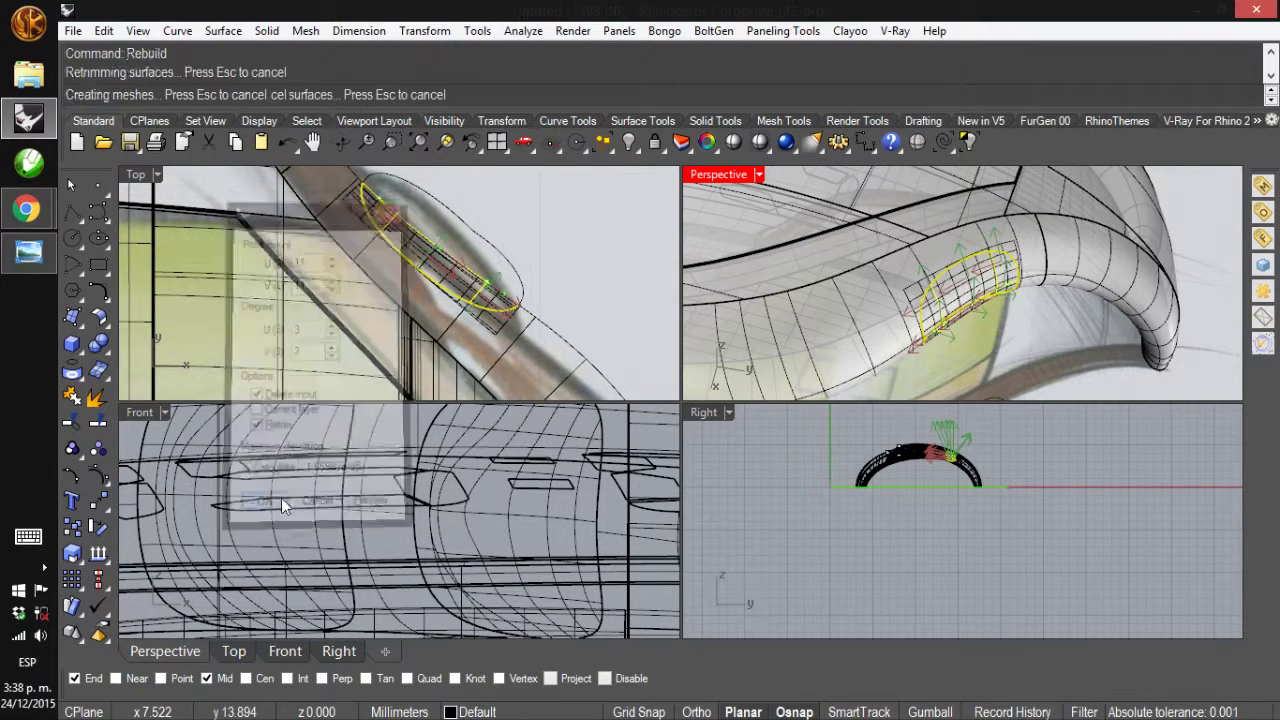
Turn on the rebuilt surface's control points and pull two central ones outward toward the sketched button outline in the Top view
{"action": "key", "text": "F10"}
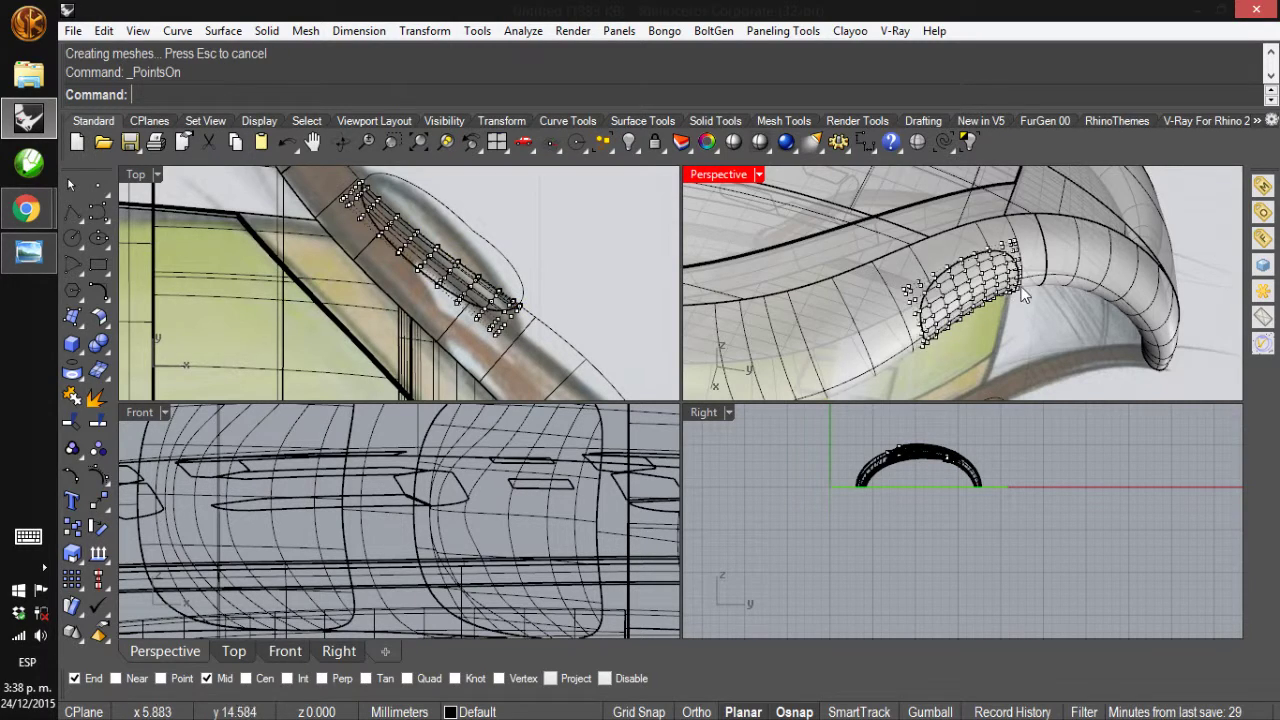
{"action": "right_click_drag", "start_coordinate": [927, 270], "coordinate": [912, 240]}
{"action": "scroll", "coordinate": [909, 272], "scroll_direction": "up", "scroll_amount": 3}
{"action": "scroll", "coordinate": [917, 267], "scroll_direction": "up", "scroll_amount": 2}
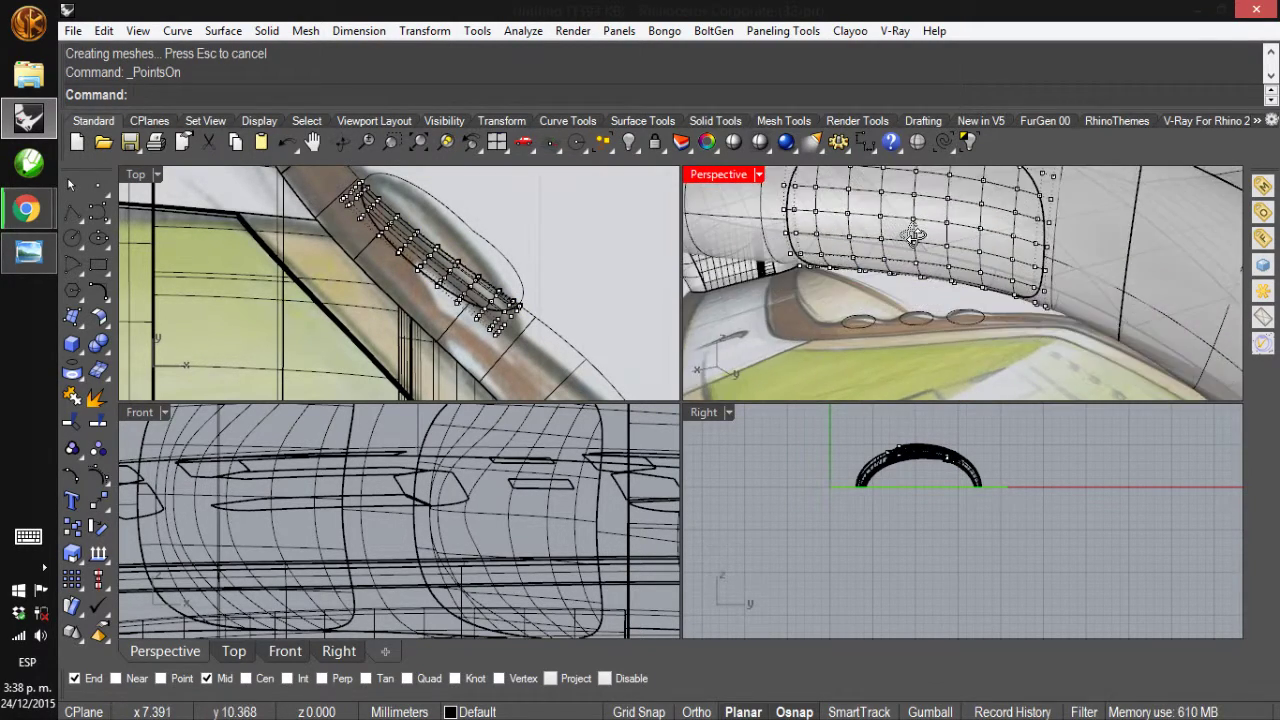
{"action": "left_click", "coordinate": [913, 218]}
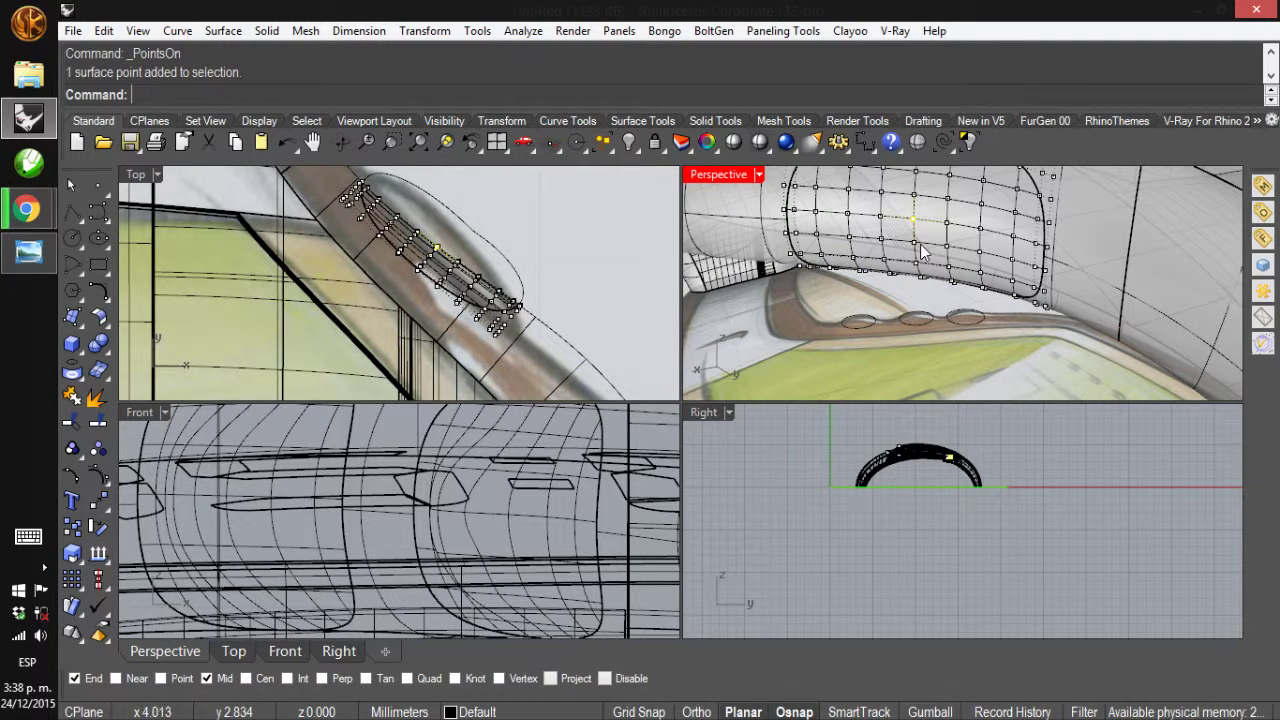
{"action": "left_click", "coordinate": [917, 243], "text": "shift"}
{"action": "left_click", "coordinate": [993, 292]}
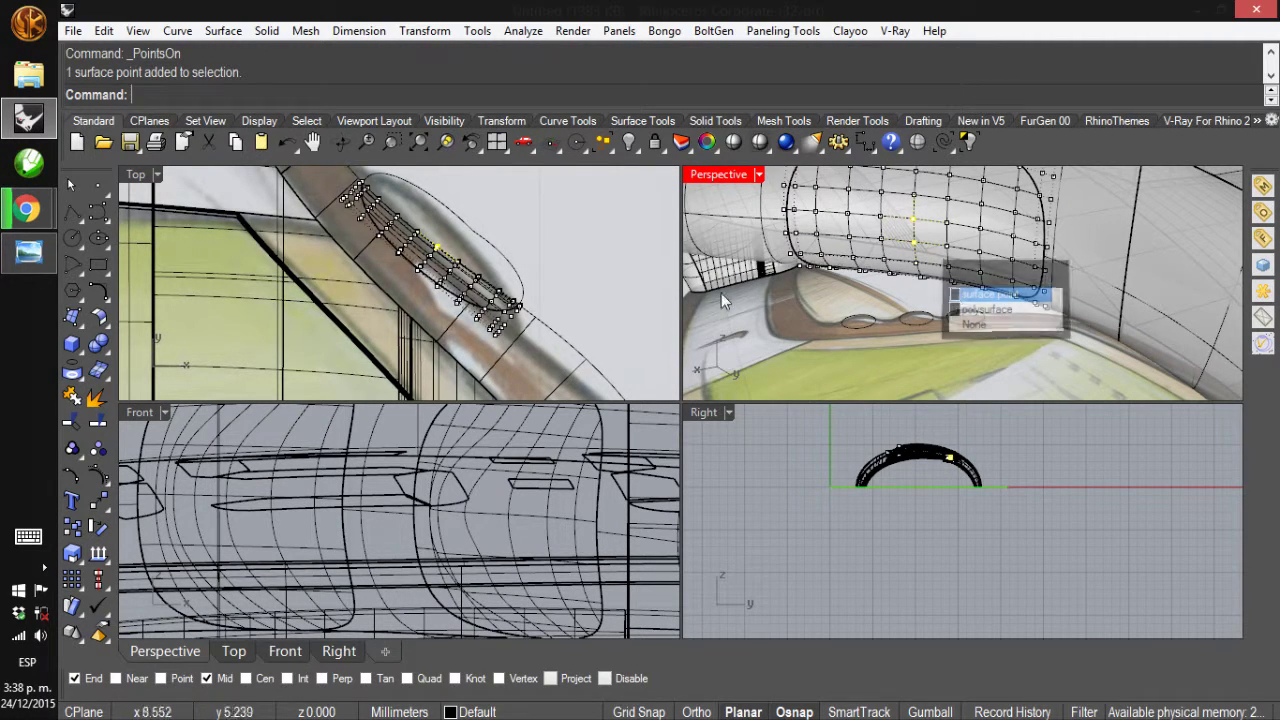
{"action": "scroll", "coordinate": [451, 236], "scroll_direction": "up", "scroll_amount": 3}
{"action": "left_click_drag", "start_coordinate": [420, 272], "coordinate": [455, 232]}
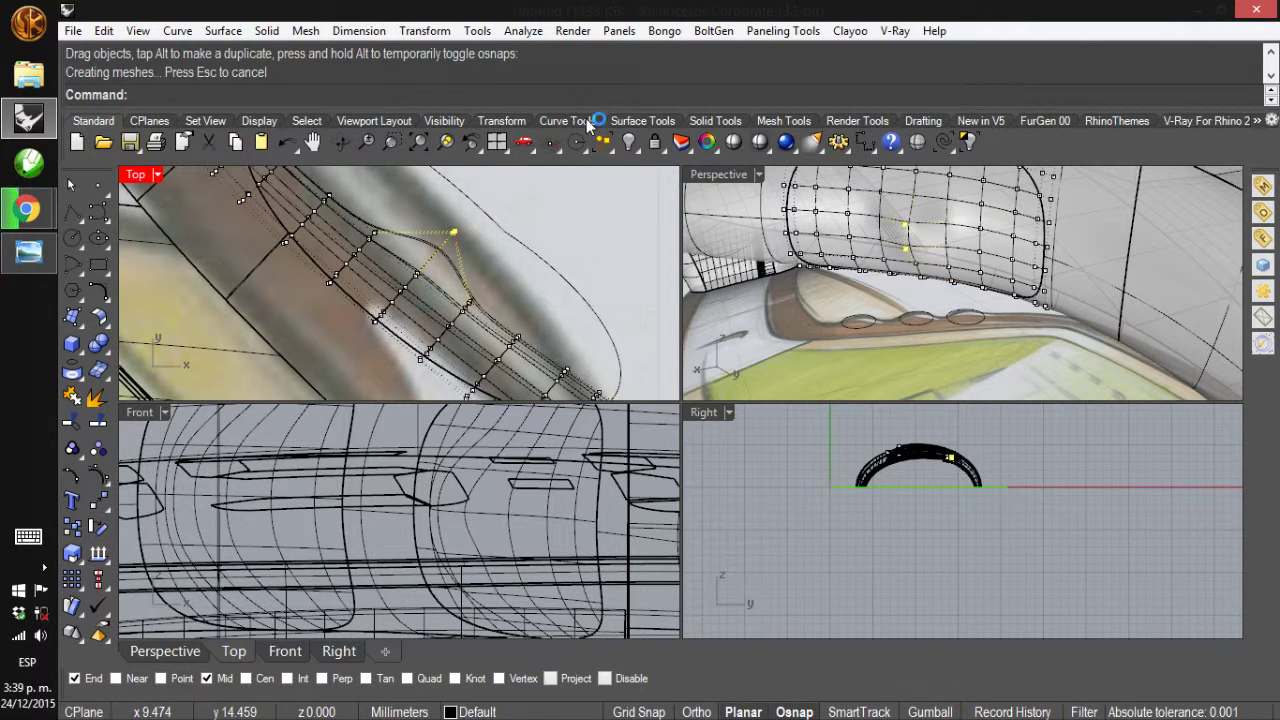
Brush-select the button surface's central control points with SelBrushPoints and pull them outward toward the sketched outline in the Top view
{"action": "left_click", "coordinate": [604, 146]}
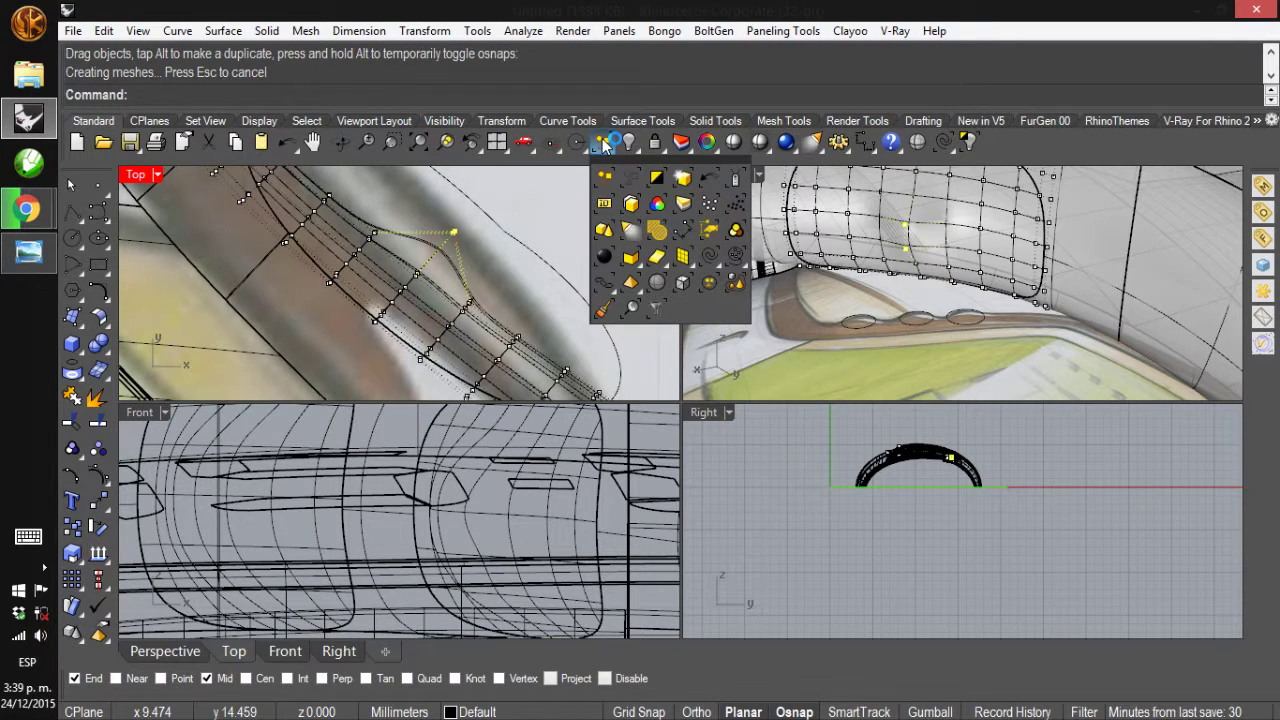
{"action": "left_click", "coordinate": [737, 258]}
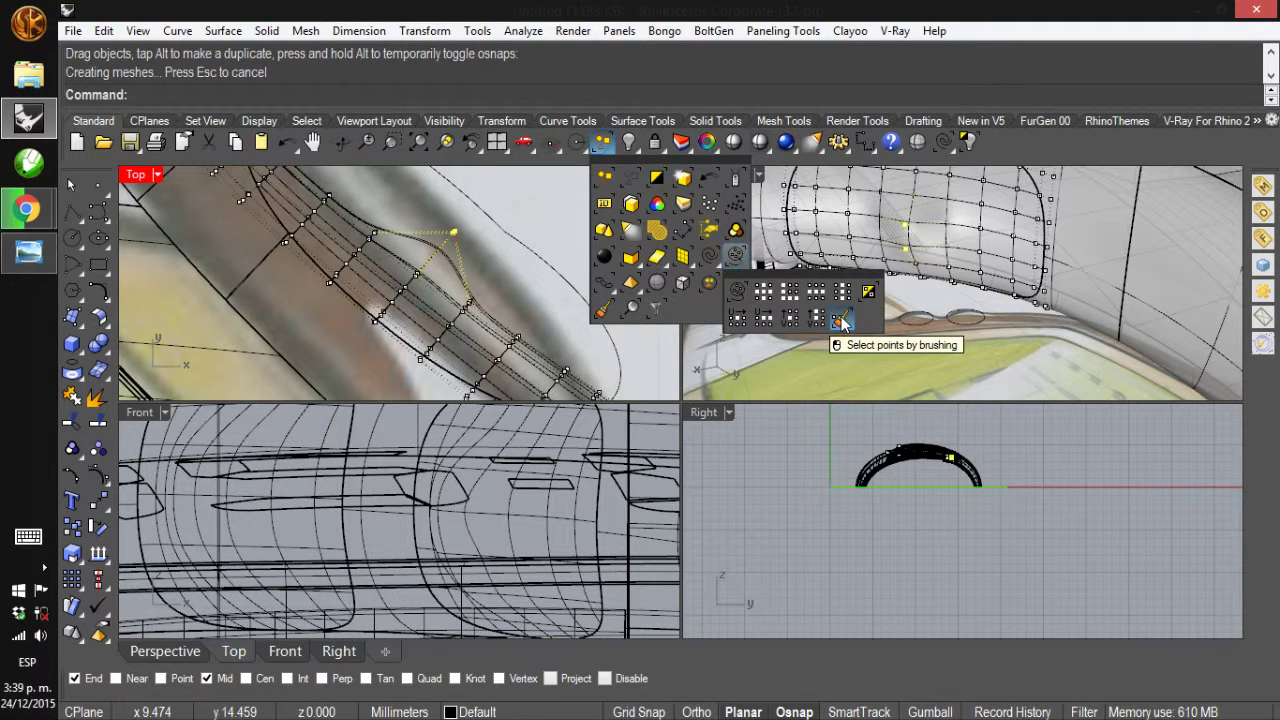
{"action": "left_click", "coordinate": [842, 320]}
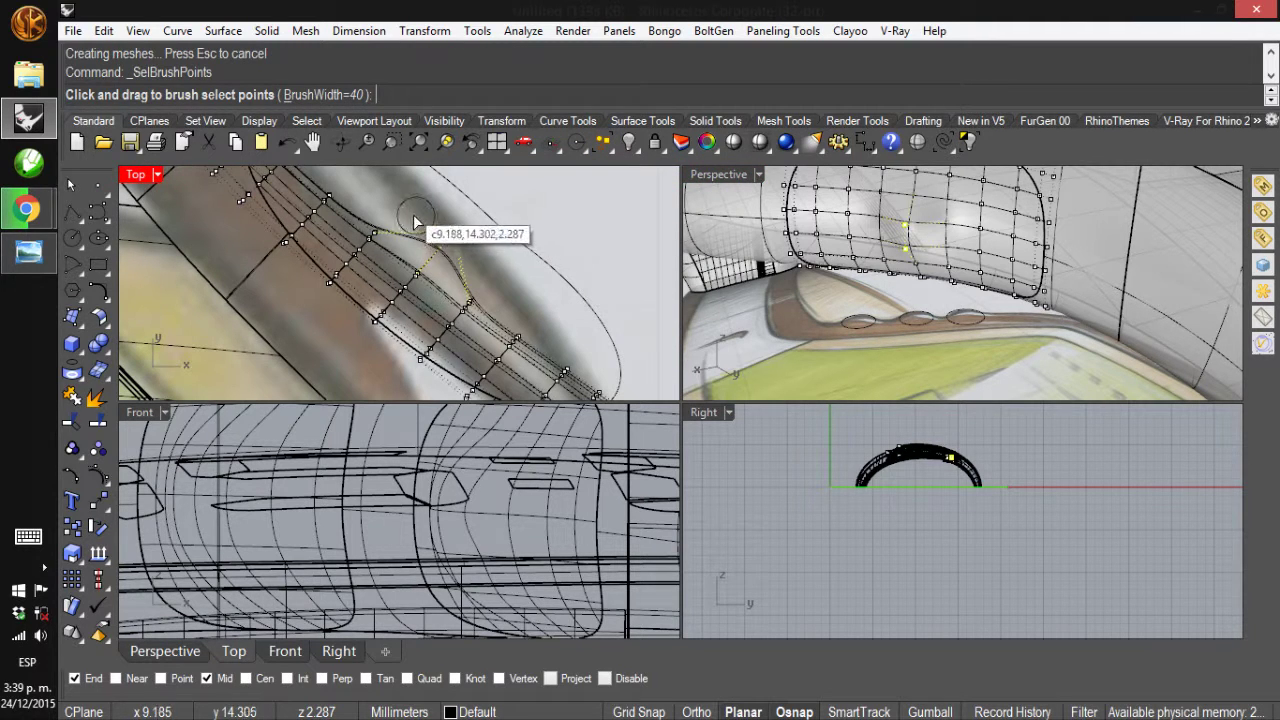
{"action": "mouse_move", "coordinate": [383, 229]}
{"action": "left_mouse_down"}
{"action": "mouse_move", "coordinate": [470, 325]}
{"action": "mouse_move", "coordinate": [493, 302]}
{"action": "mouse_move", "coordinate": [462, 238]}
{"action": "mouse_move", "coordinate": [510, 212]}
{"action": "left_mouse_up"}
{"action": "scroll", "coordinate": [420, 260], "scroll_direction": "down", "scroll_amount": 2}
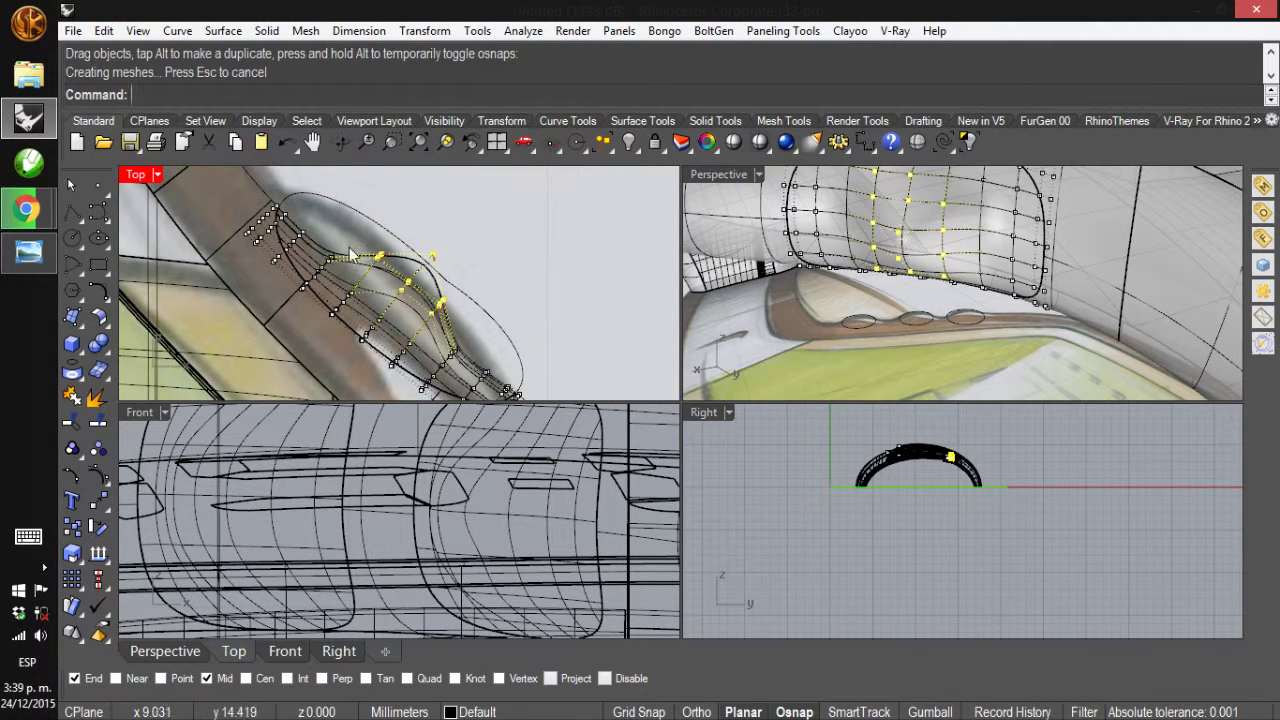
Brush-select a wider band of the button's outer control points and move it outward to the sketched edge
{"action": "key", "text": "Return"}
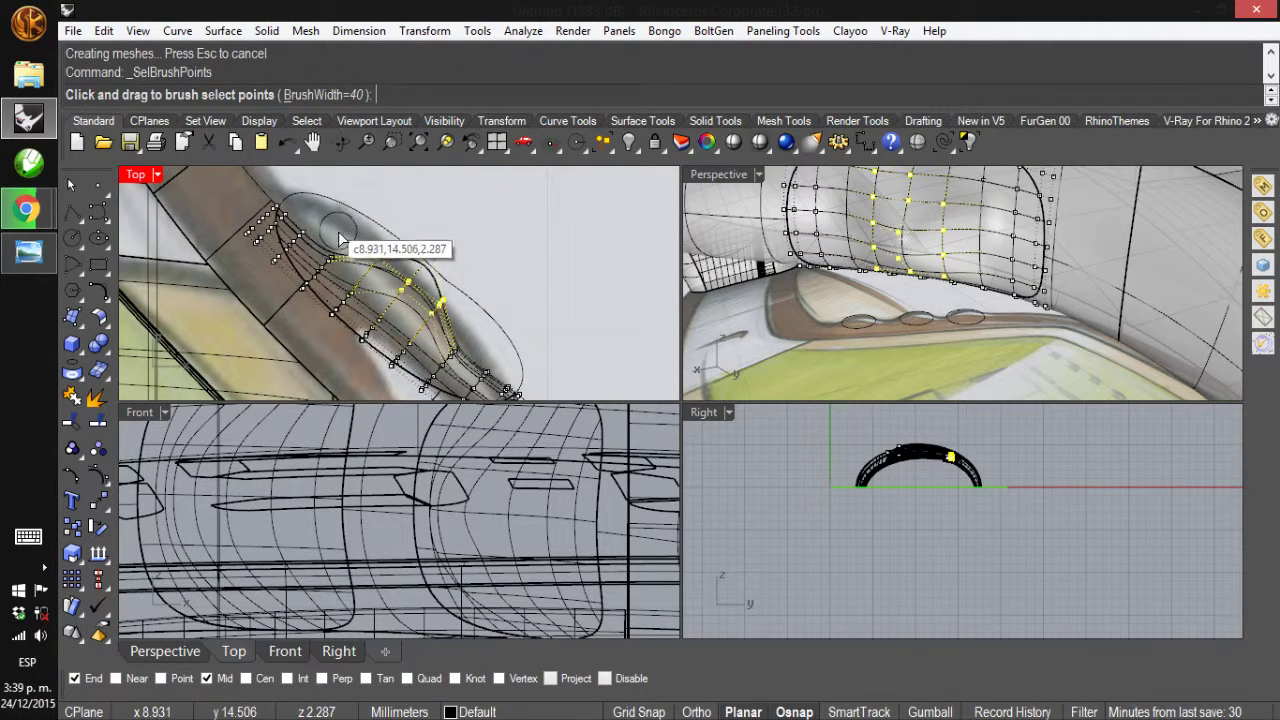
{"action": "mouse_move", "coordinate": [327, 251]}
{"action": "left_mouse_down"}
{"action": "mouse_move", "coordinate": [345, 280]}
{"action": "mouse_move", "coordinate": [457, 360]}
{"action": "left_mouse_up"}
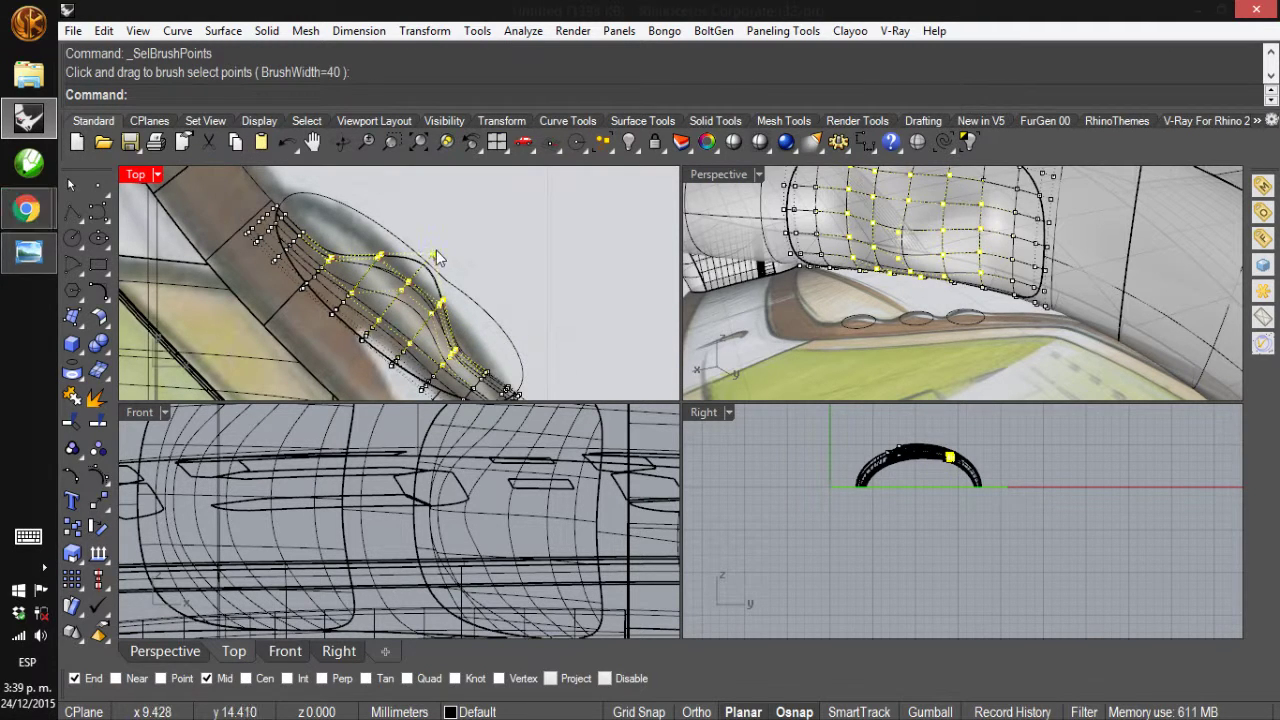
{"action": "left_click_drag", "start_coordinate": [443, 234], "coordinate": [463, 215]}
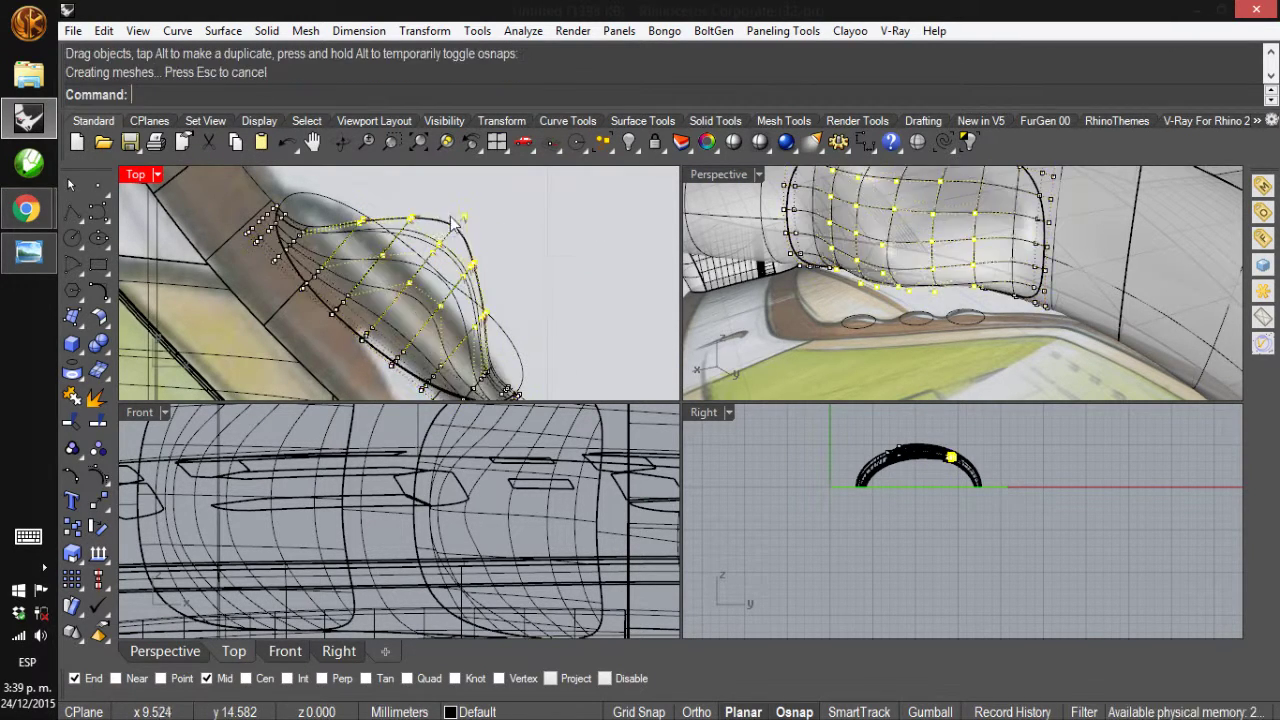
Try pulling the middle control points and the protruding peak points back inward to the sketched outline, and undo the moves
{"action": "key", "text": "Return"}
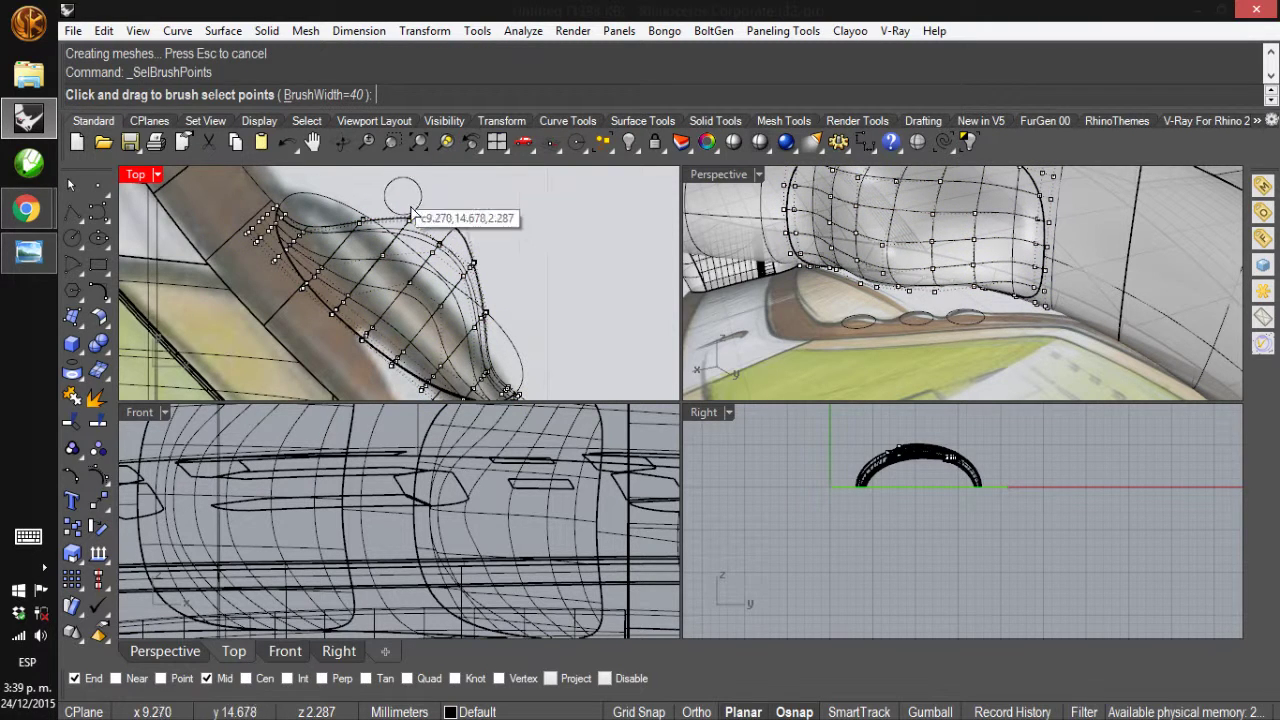
{"action": "key", "text": "Return"}
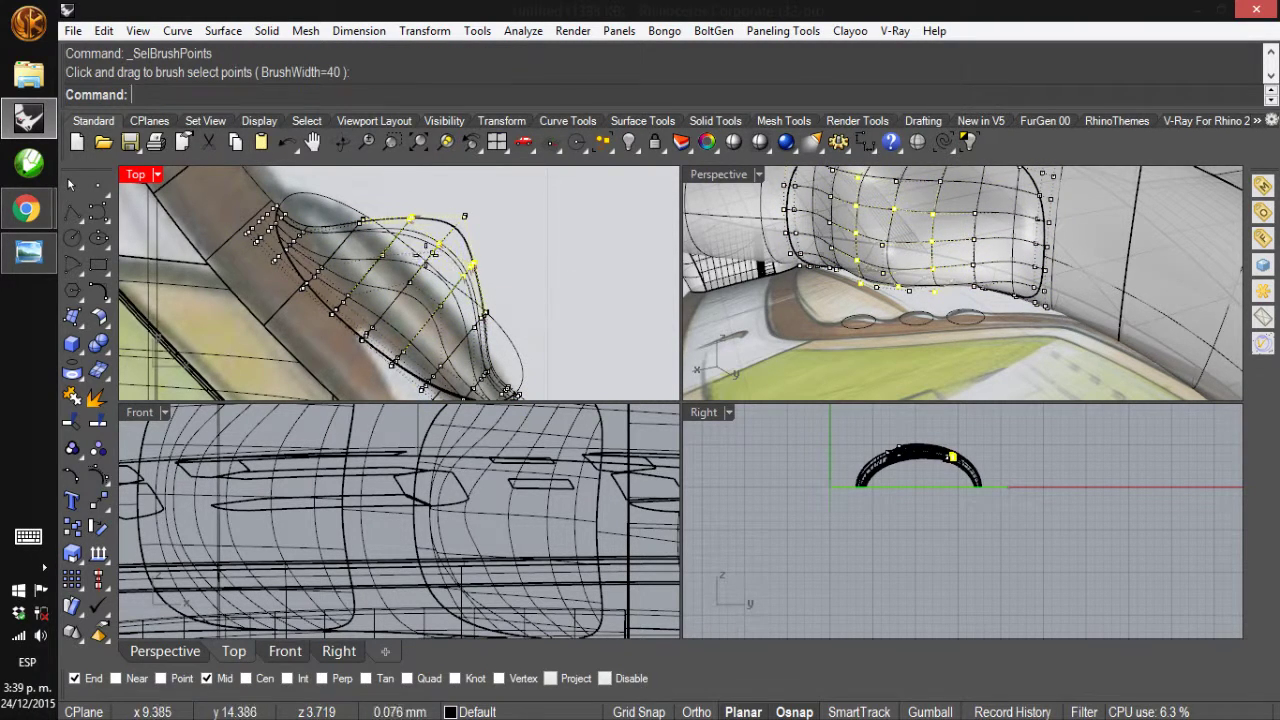
{"action": "left_click_drag", "start_coordinate": [443, 255], "coordinate": [413, 270]}
{"action": "key", "text": "Escape"}
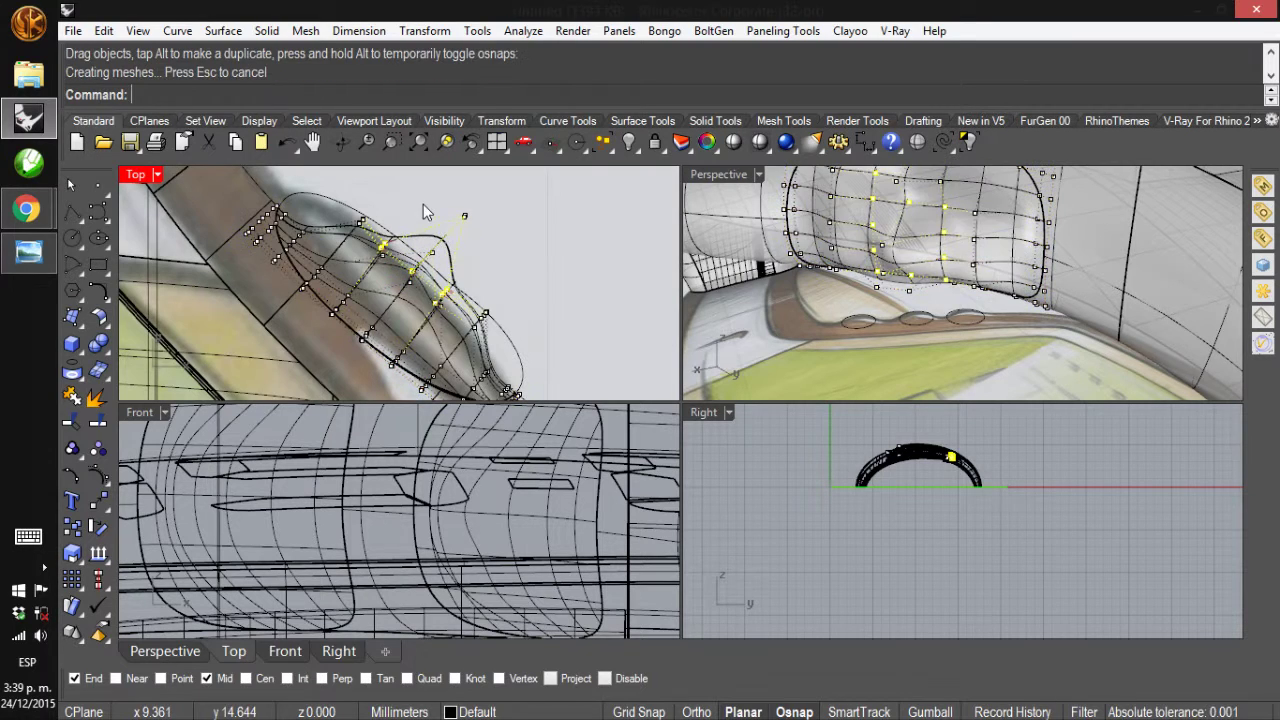
{"action": "left_click_drag", "start_coordinate": [469, 221], "coordinate": [446, 241]}
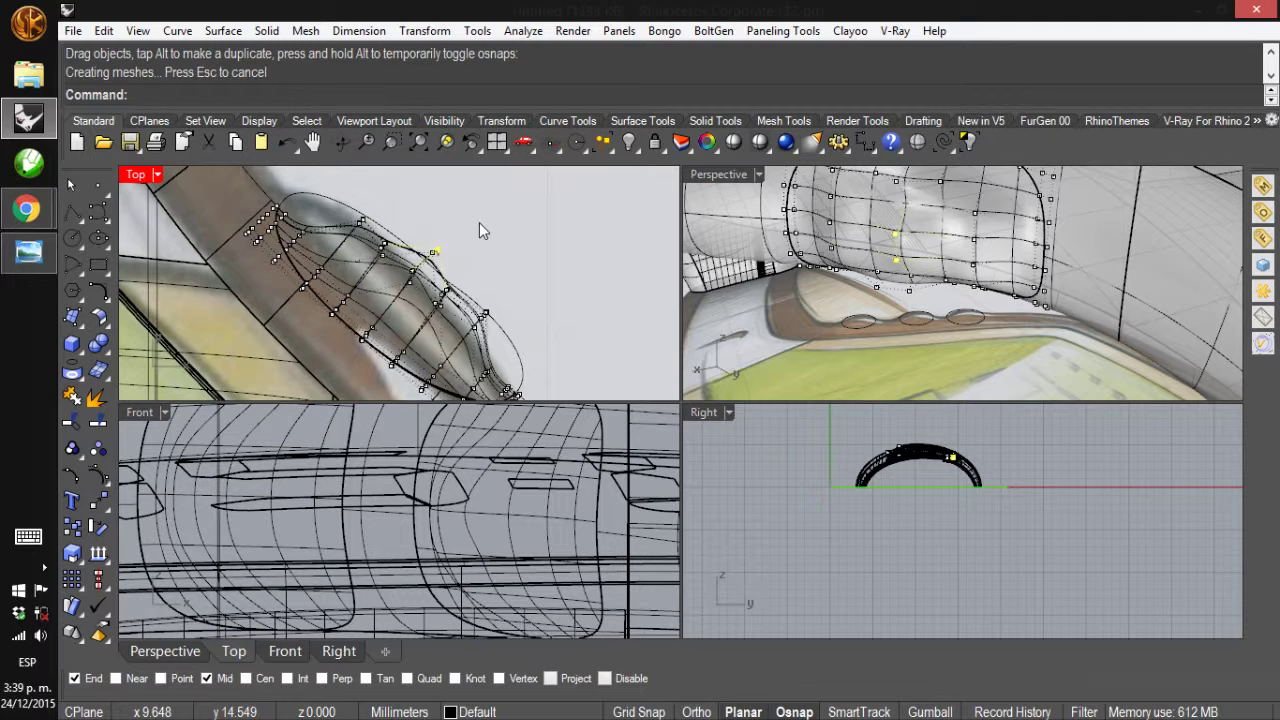
{"action": "key", "text": "ctrl+z"}
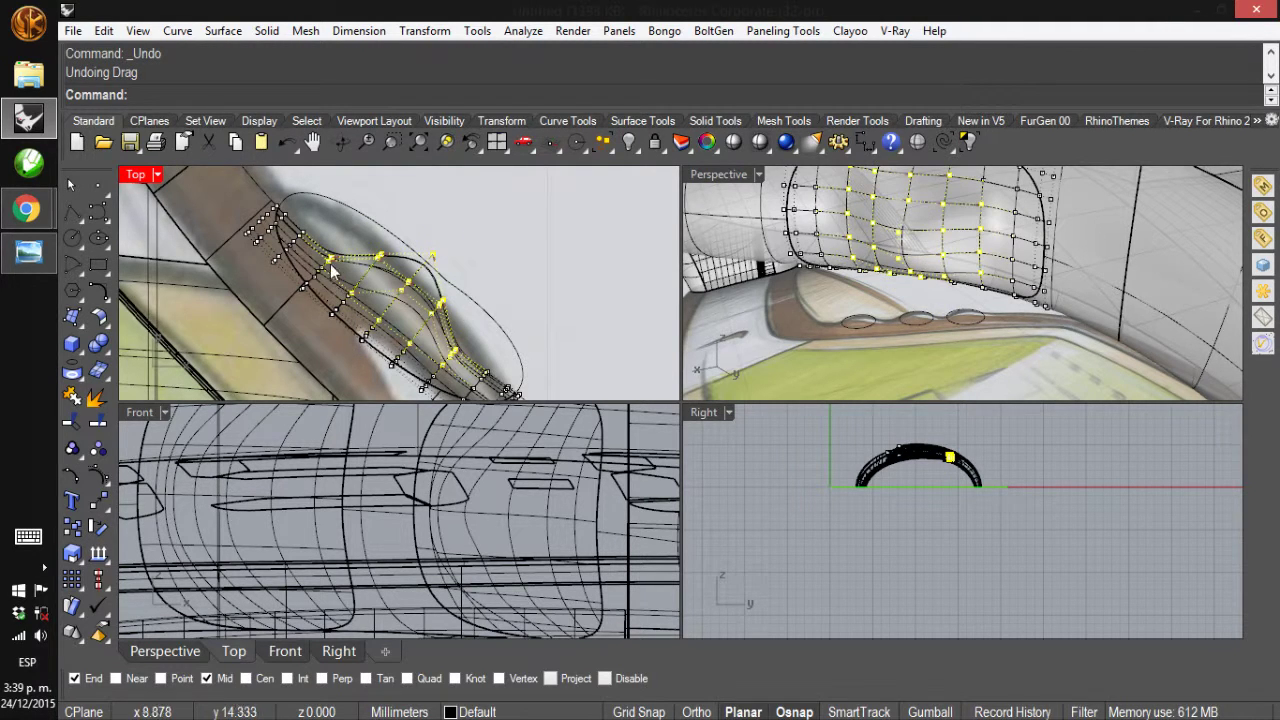
Try brush-selecting the middle outer control points and dragging them outward again, and undo that drag
{"action": "left_click", "coordinate": [364, 197]}
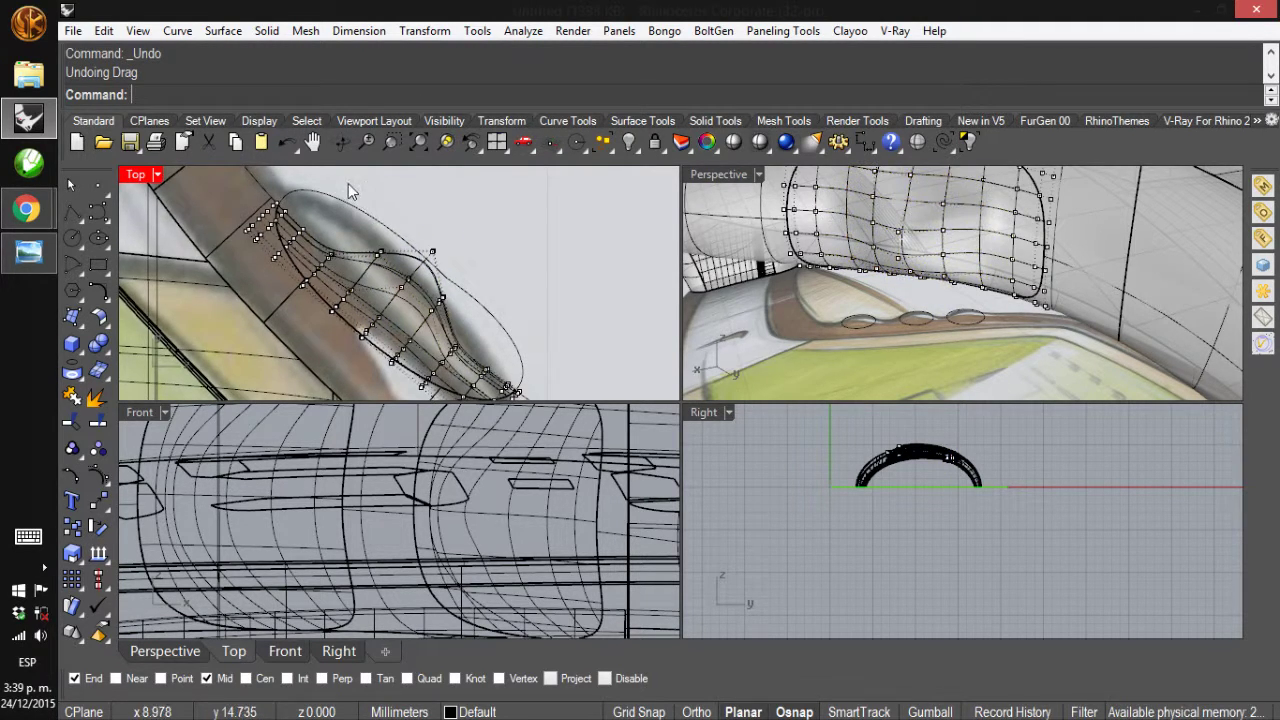
{"action": "key", "text": "F2"}
{"action": "mouse_move", "coordinate": [362, 188]}
{"action": "left_mouse_down"}
{"action": "mouse_move", "coordinate": [484, 316]}
{"action": "mouse_move", "coordinate": [430, 250]}
{"action": "mouse_move", "coordinate": [339, 193]}
{"action": "mouse_move", "coordinate": [460, 337]}
{"action": "left_mouse_up"}
{"action": "key", "text": "Return"}
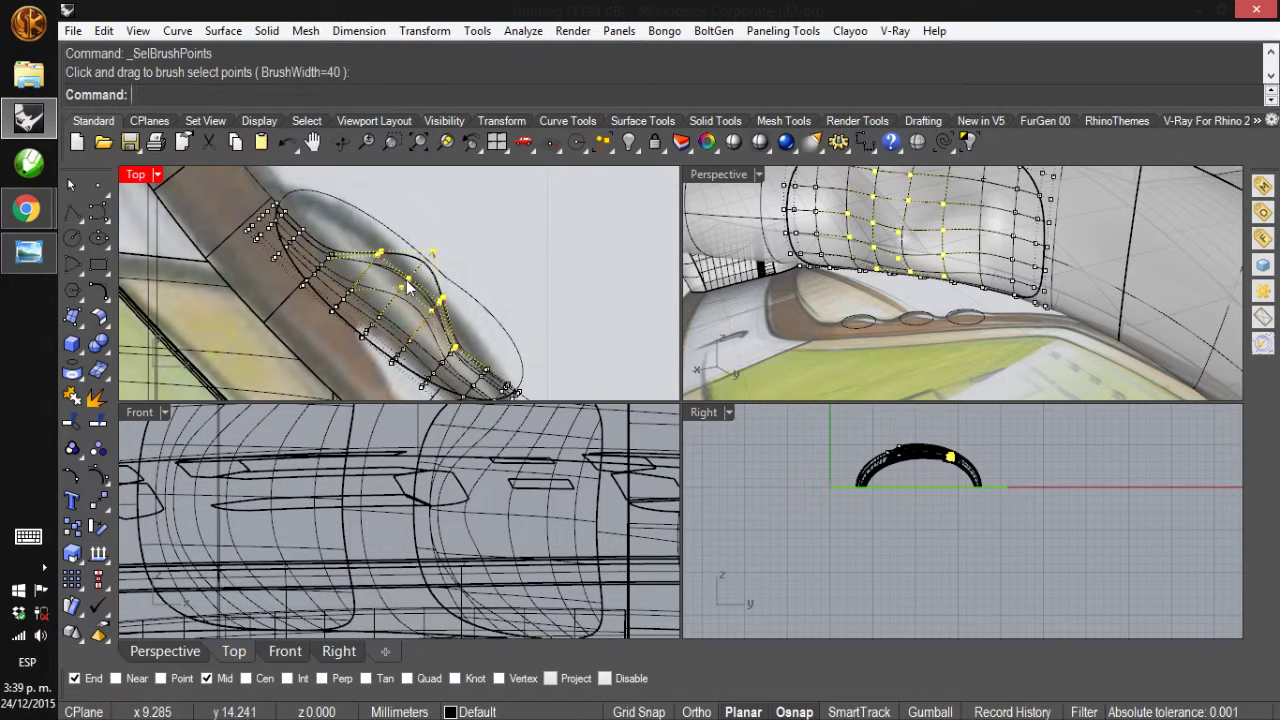
{"action": "left_click_drag", "start_coordinate": [407, 287], "coordinate": [432, 254]}
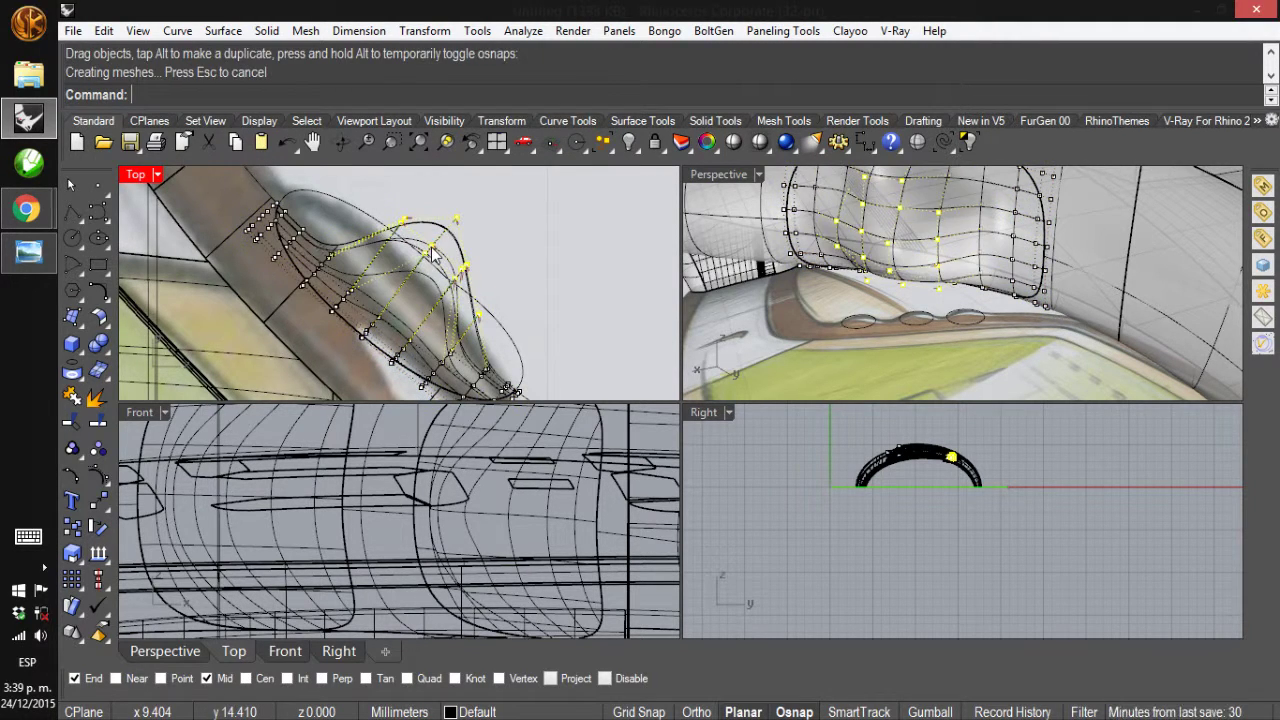
{"action": "key", "text": "ctrl+z"}
Brush-select a longer band of outer control points and undo the earlier outward pull of the button surface
{"action": "key", "text": "Return"}
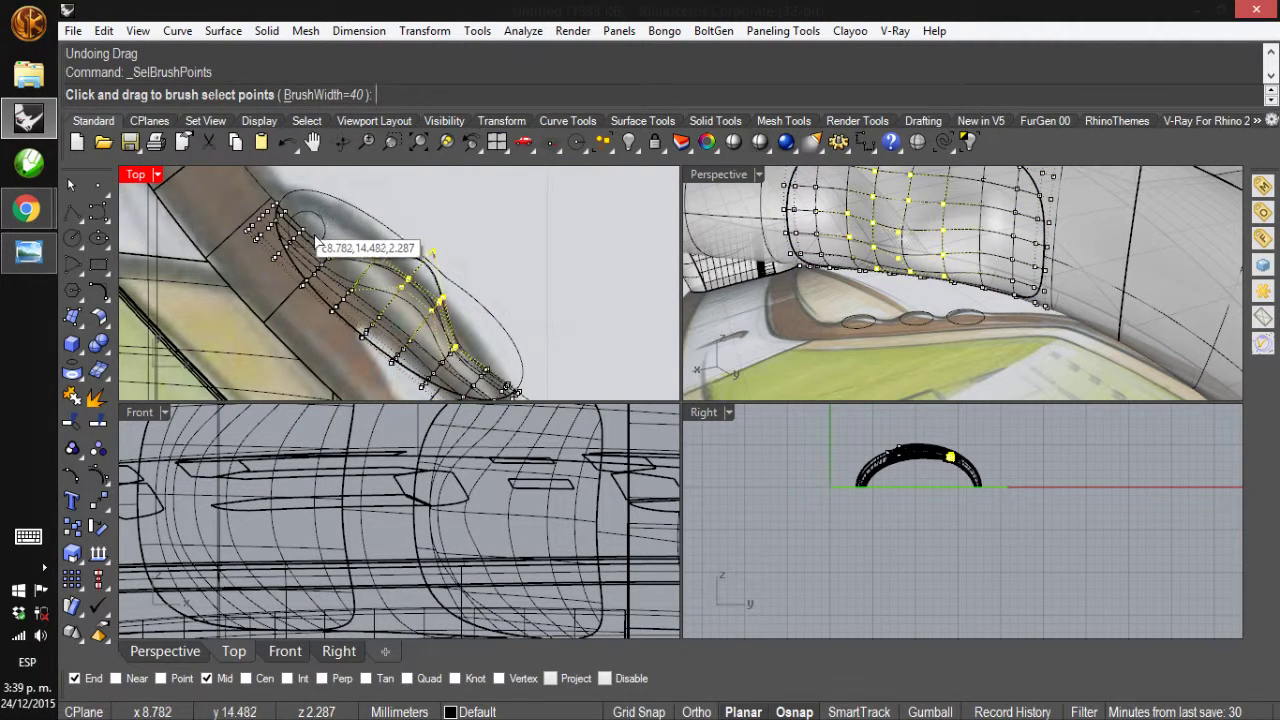
{"action": "mouse_move", "coordinate": [316, 242]}
{"action": "left_mouse_down"}
{"action": "mouse_move", "coordinate": [440, 347]}
{"action": "mouse_move", "coordinate": [500, 383]}
{"action": "left_mouse_up"}
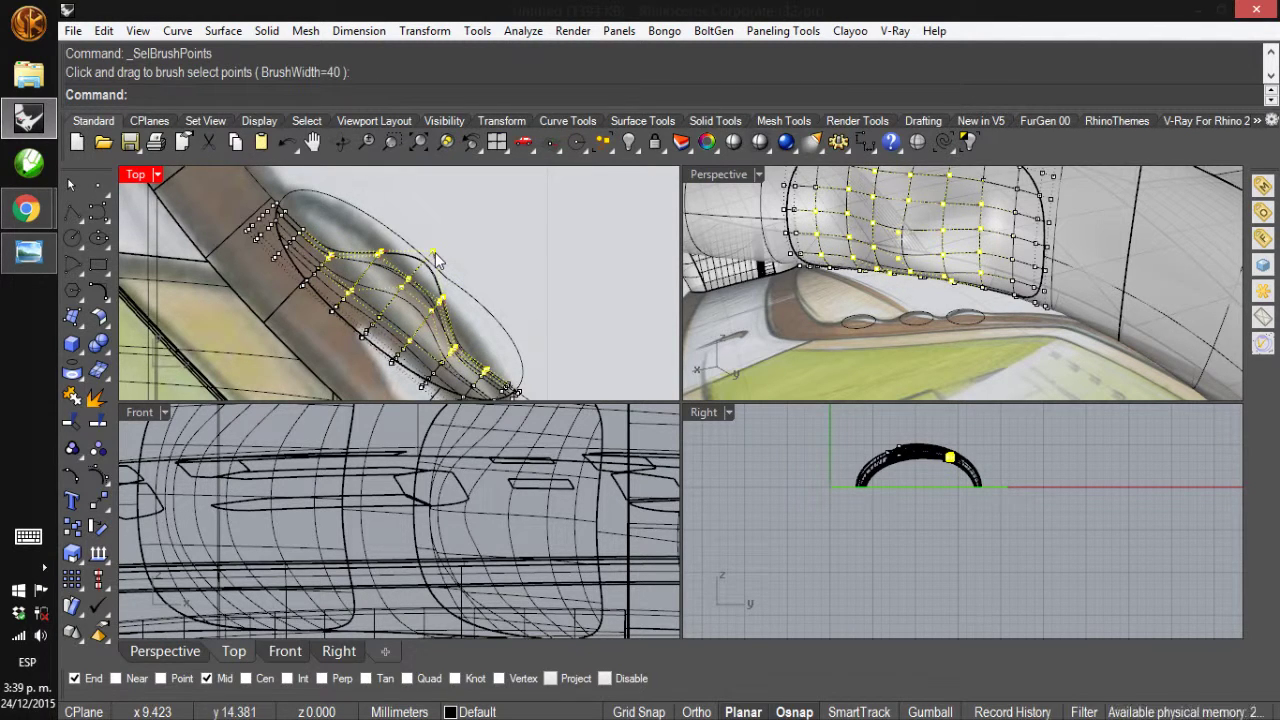
{"action": "key", "text": "ctrl+z"}
Brush-select the button's whole outer band of control points with SelBrushPoints and move it outward to the sketched outline in the Top view
{"action": "right_click", "coordinate": [362, 265]}
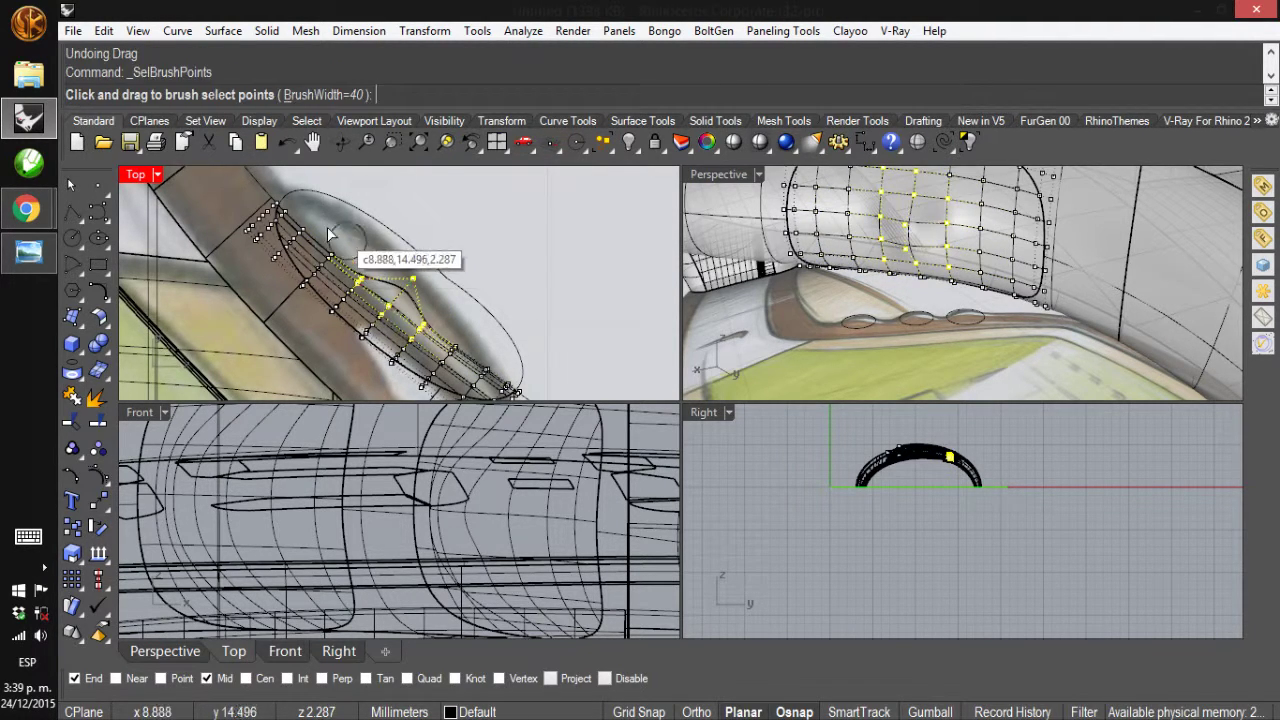
{"action": "mouse_move", "coordinate": [350, 247]}
{"action": "left_mouse_down"}
{"action": "mouse_move", "coordinate": [325, 250]}
{"action": "mouse_move", "coordinate": [356, 285]}
{"action": "mouse_move", "coordinate": [427, 345]}
{"action": "mouse_move", "coordinate": [489, 357]}
{"action": "left_mouse_up"}
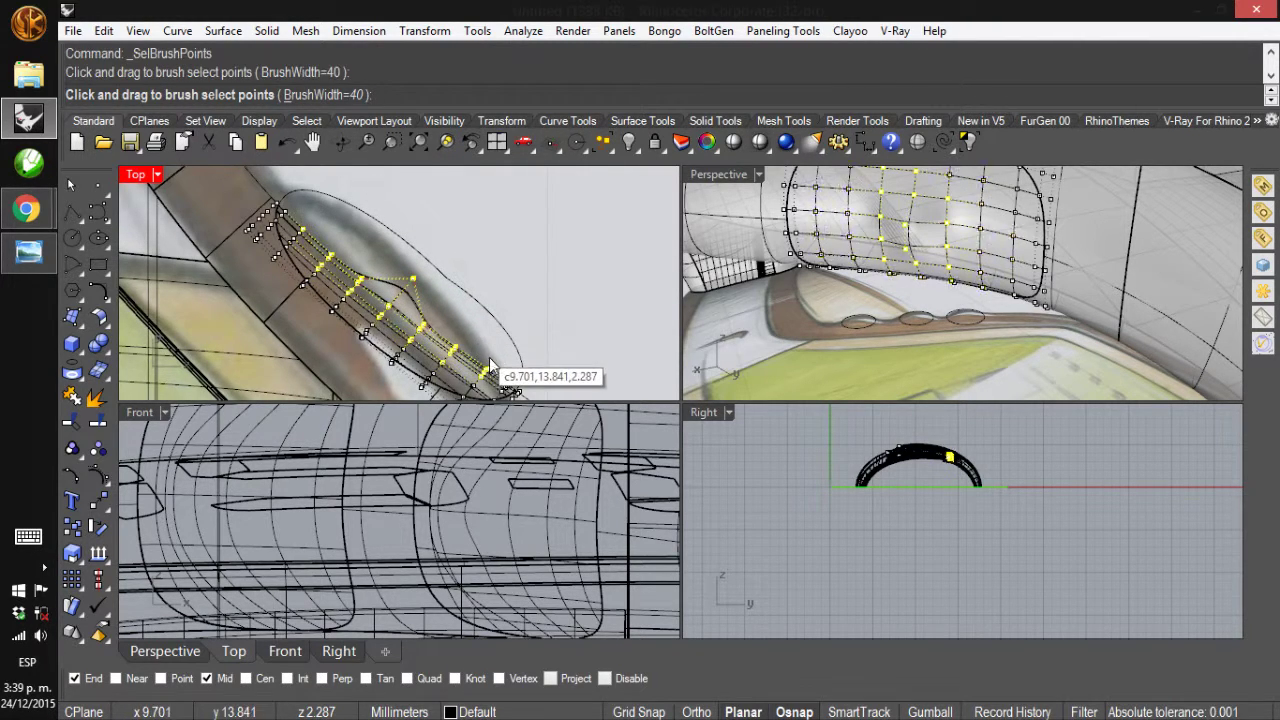
{"action": "key", "text": "Return"}
{"action": "left_click_drag", "start_coordinate": [416, 276], "coordinate": [474, 278]}
Try to delete the two protruding peak control points of the button surface
{"action": "key", "text": "Escape"}
{"action": "key", "text": "Delete"}
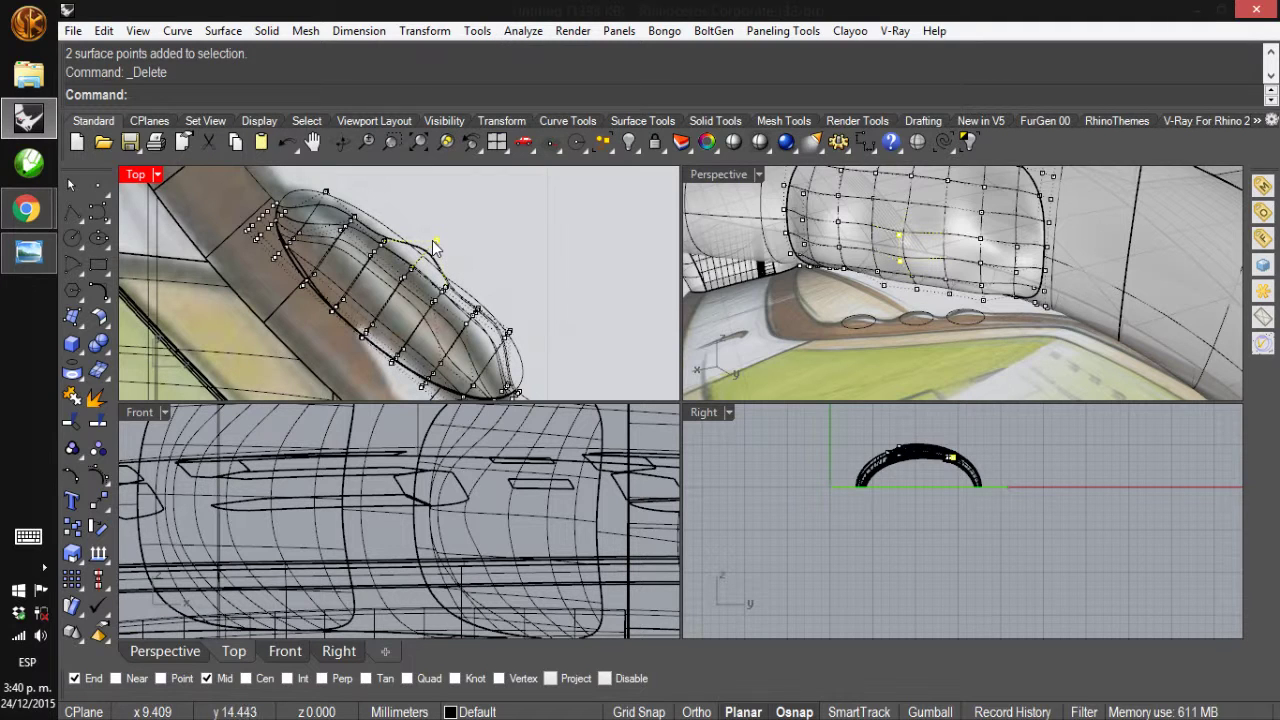
{"action": "key", "text": "Delete"}
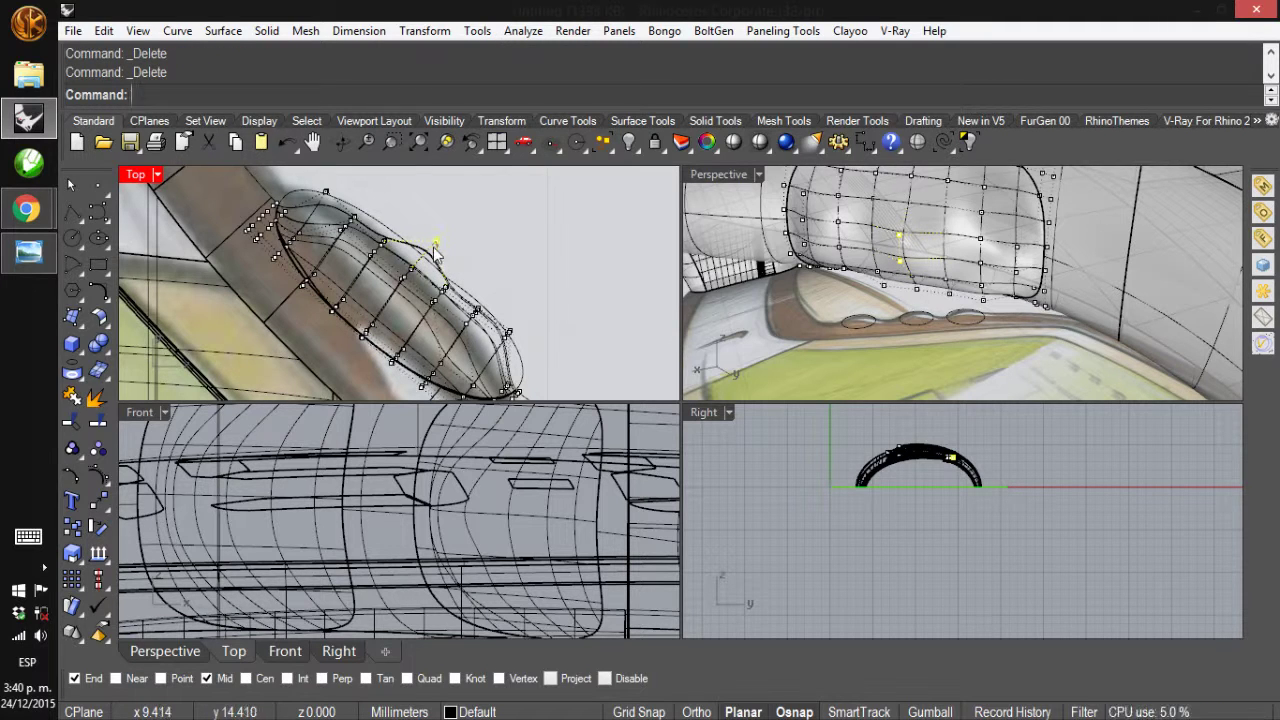
{"action": "key", "text": "Escape"}
Turn off the button surface's control points and inspect its bulged shape on the frame in the Perspective view
{"action": "scroll", "coordinate": [378, 201], "scroll_direction": "up", "scroll_amount": 2}
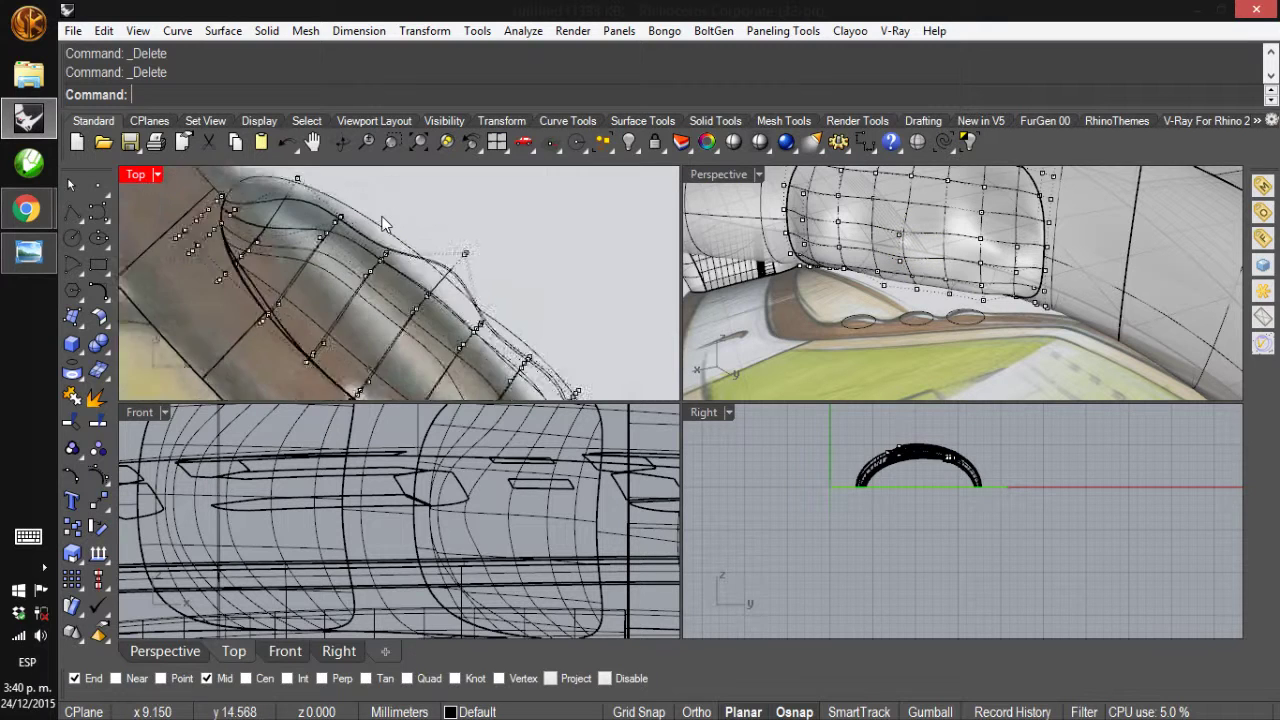
{"action": "key", "text": "Escape"}
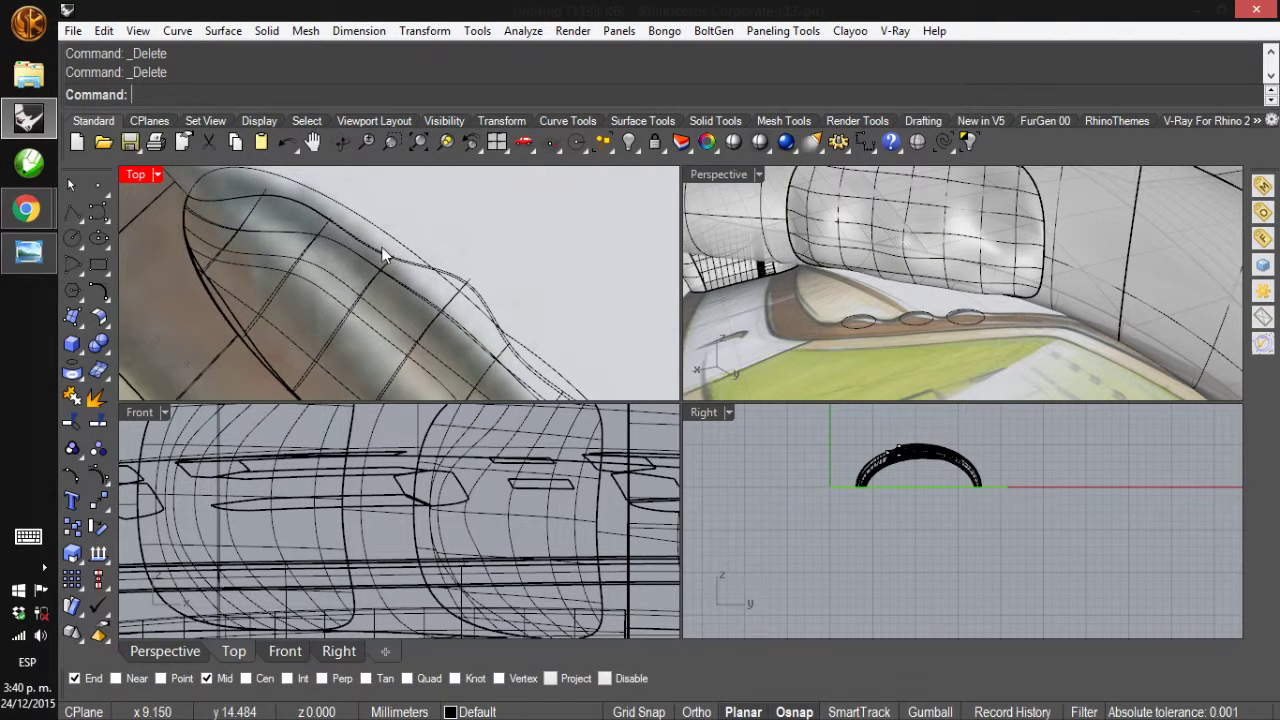
{"action": "right_click_drag", "start_coordinate": [719, 282], "coordinate": [975, 321]}
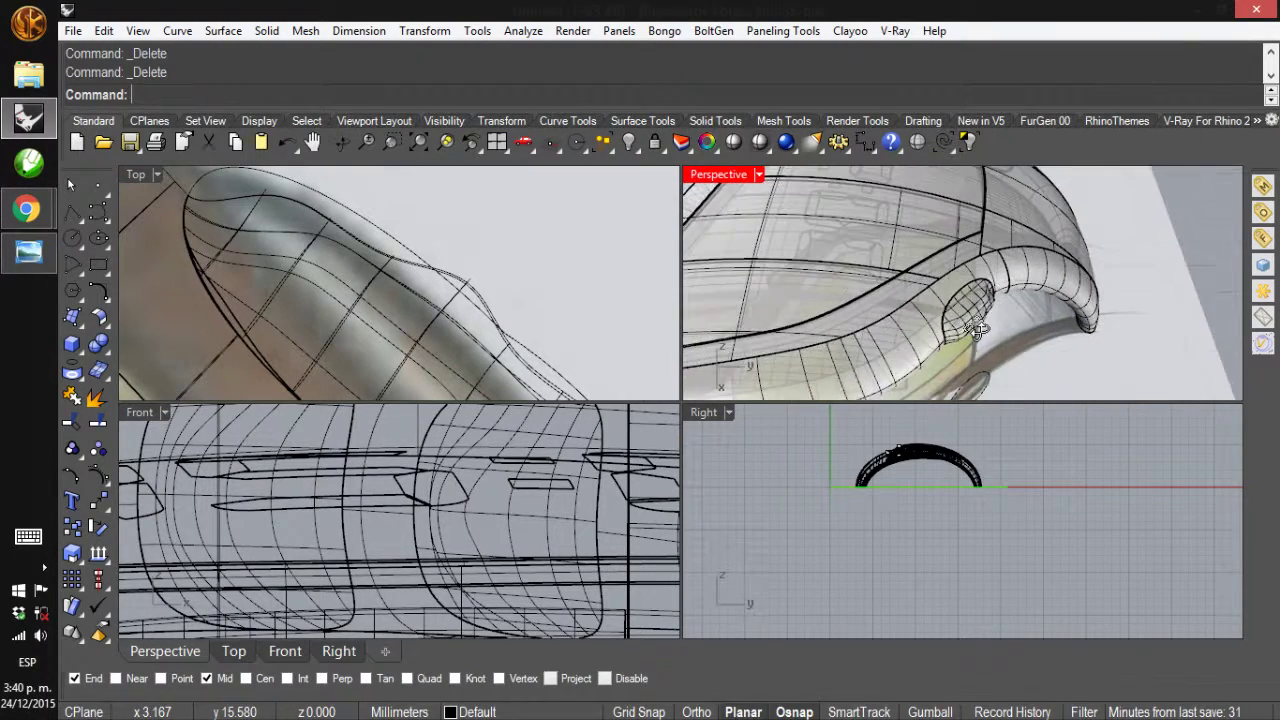
{"action": "scroll", "coordinate": [975, 321], "scroll_direction": "down", "scroll_amount": 5}
{"action": "scroll", "coordinate": [958, 323], "scroll_direction": "up", "scroll_amount": 5}
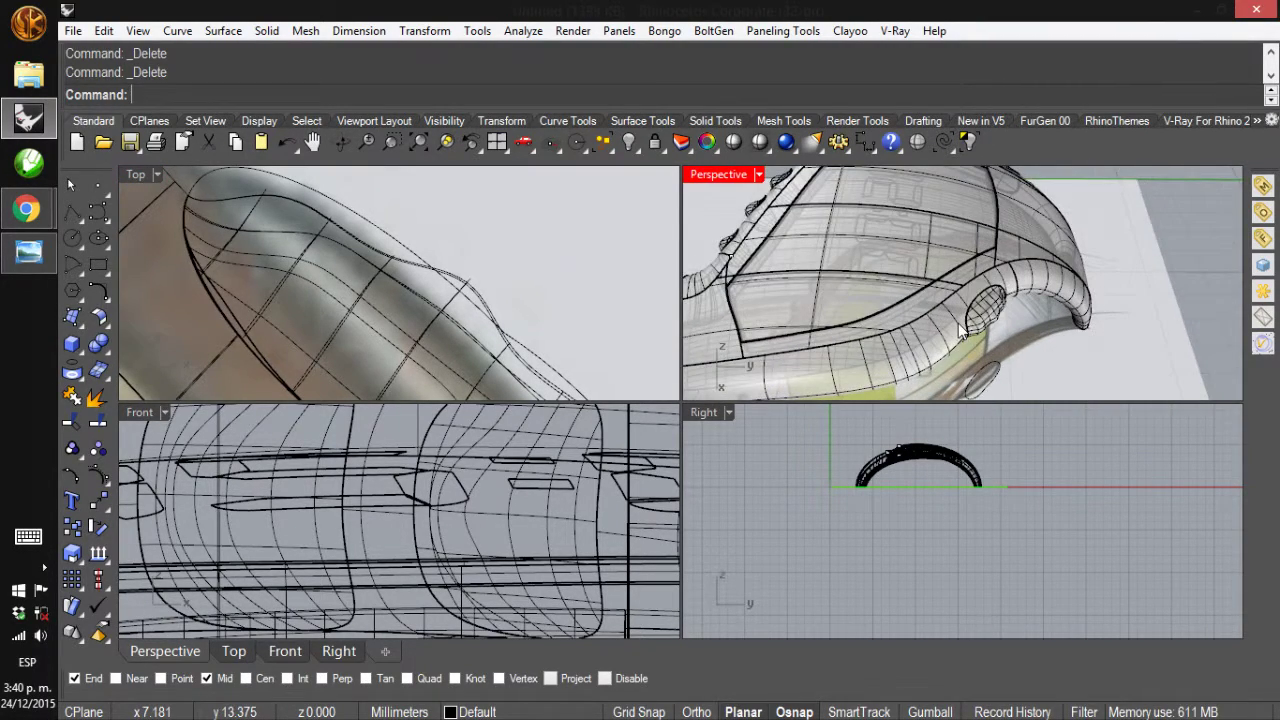